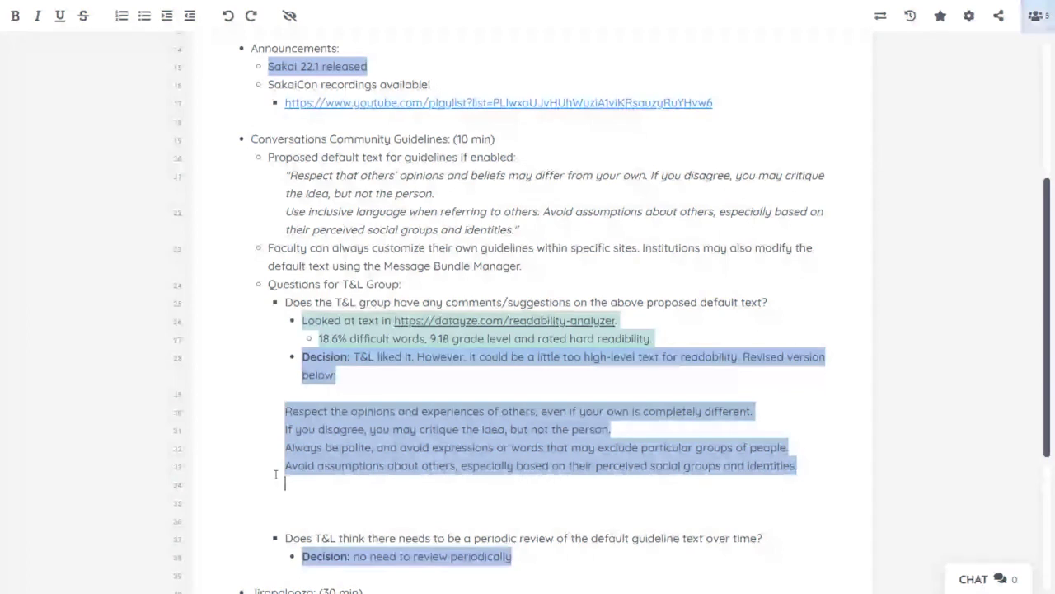
Step: Delete the two empty lines around the revised text in the Etherpad notes
key(Delete)
key(BackSpace)
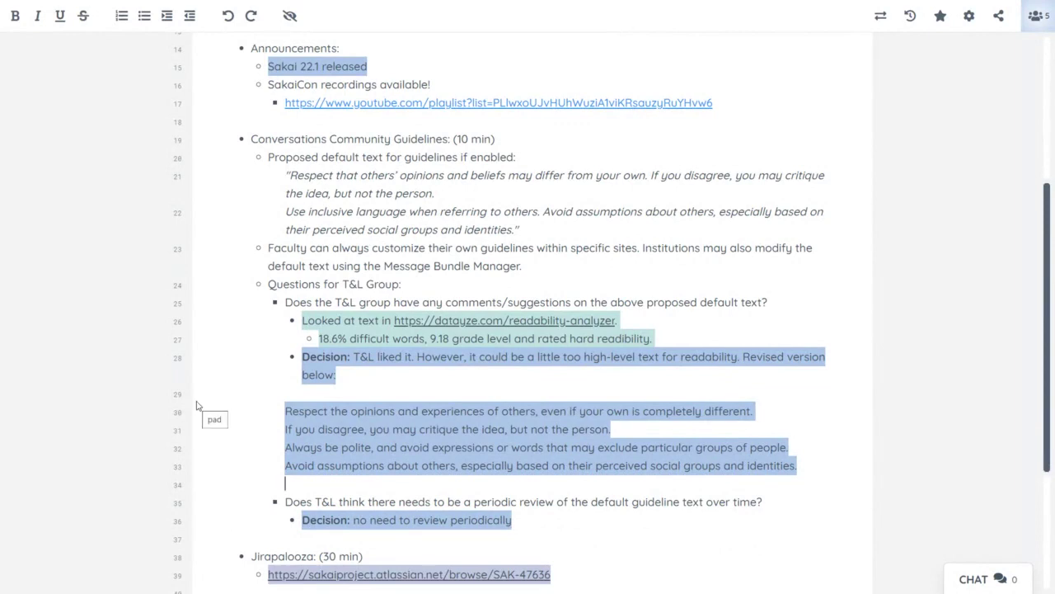
scroll(218, 446, down, 2)
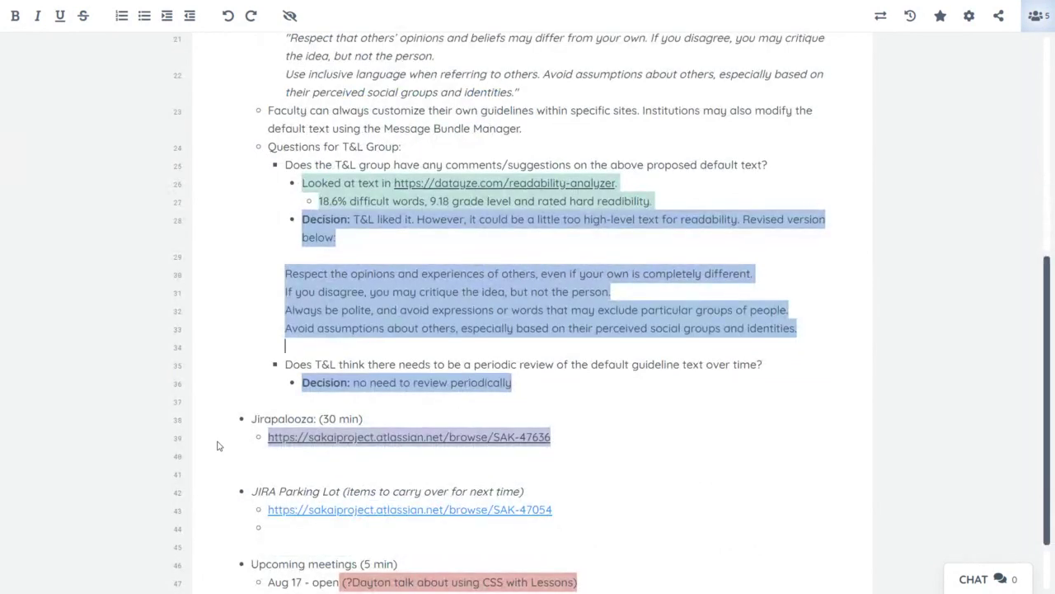
scroll(217, 446, down, 1)
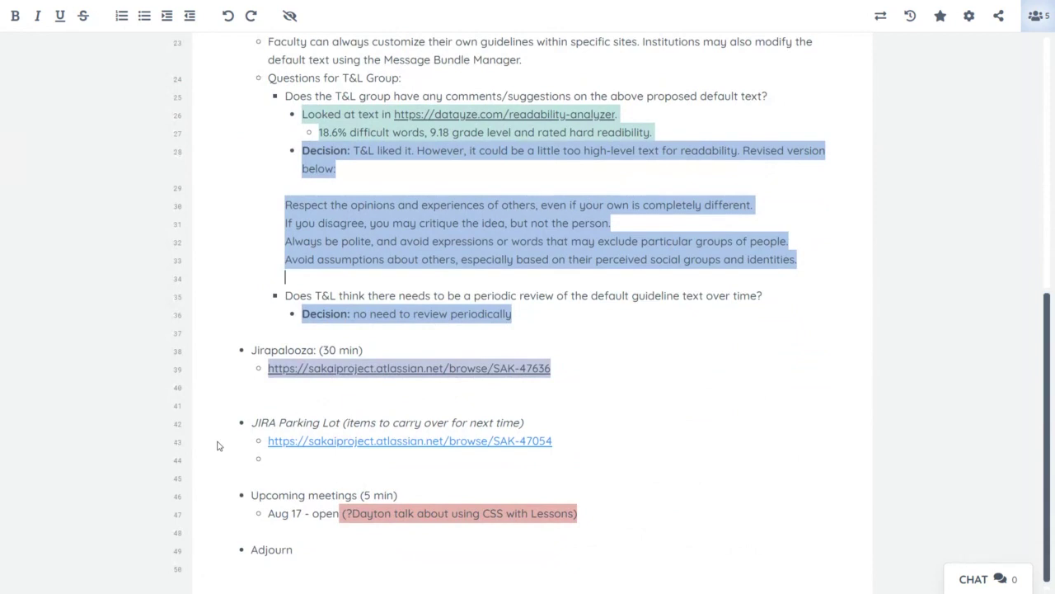
Step: Move the SAK-47054 link from the JIRA Parking Lot to a new bullet under SAK-47636
drag(565, 446, 267, 443)
key(ctrl+c)
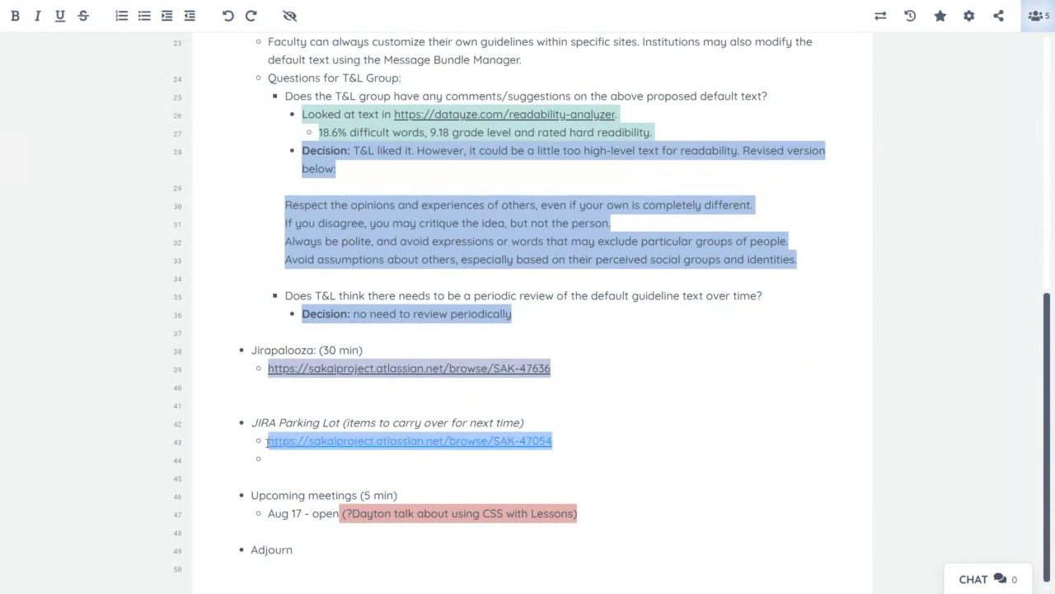
key(BackSpace)
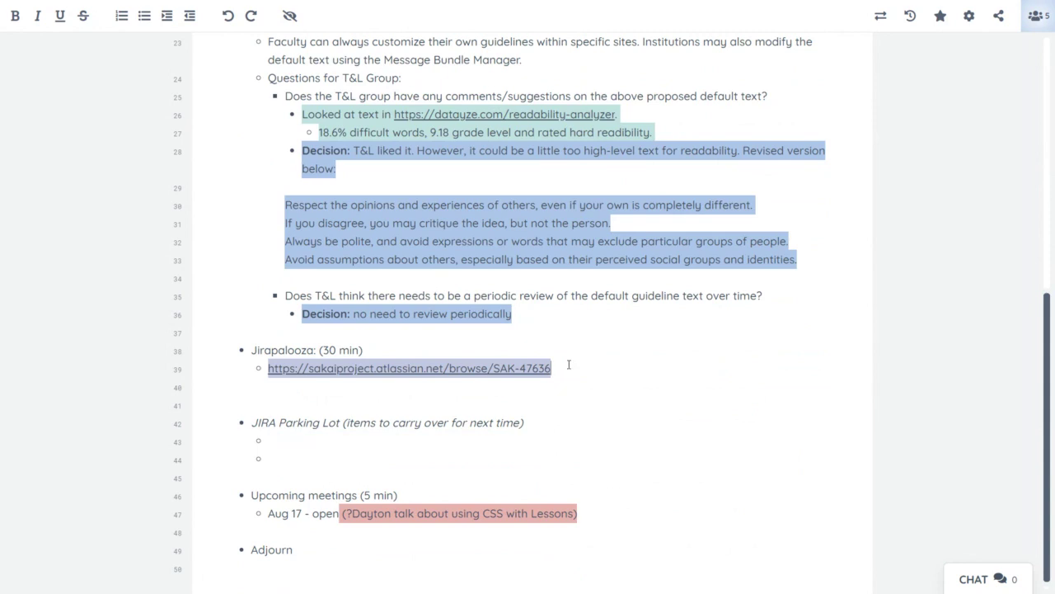
click(569, 364)
key(Return)
key(ctrl+v)
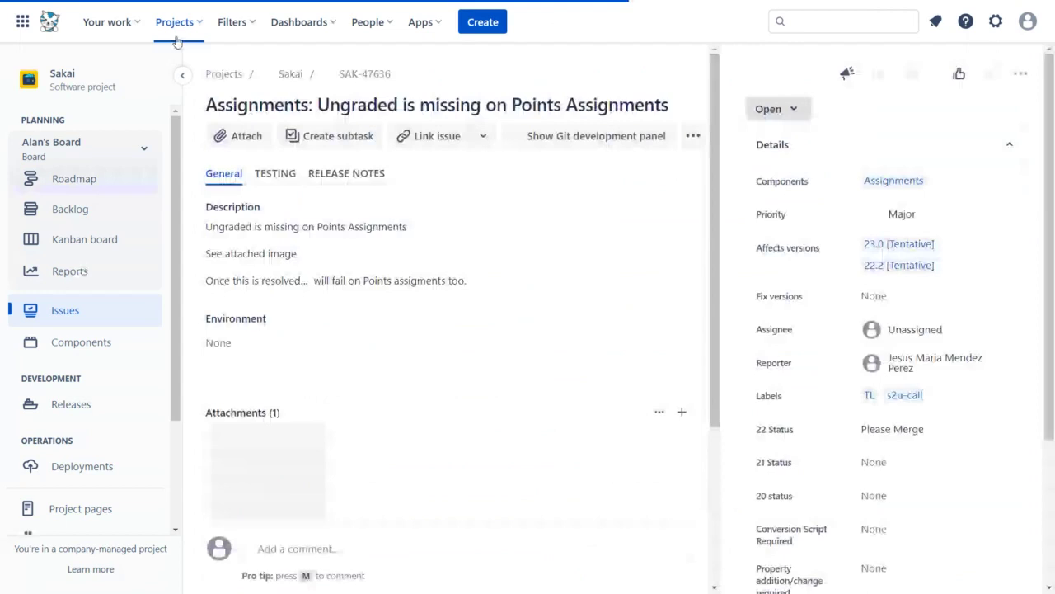
Step: Collapse the project sidebar and enlarge SAK-47636's attached grade-column screenshot
click(182, 76)
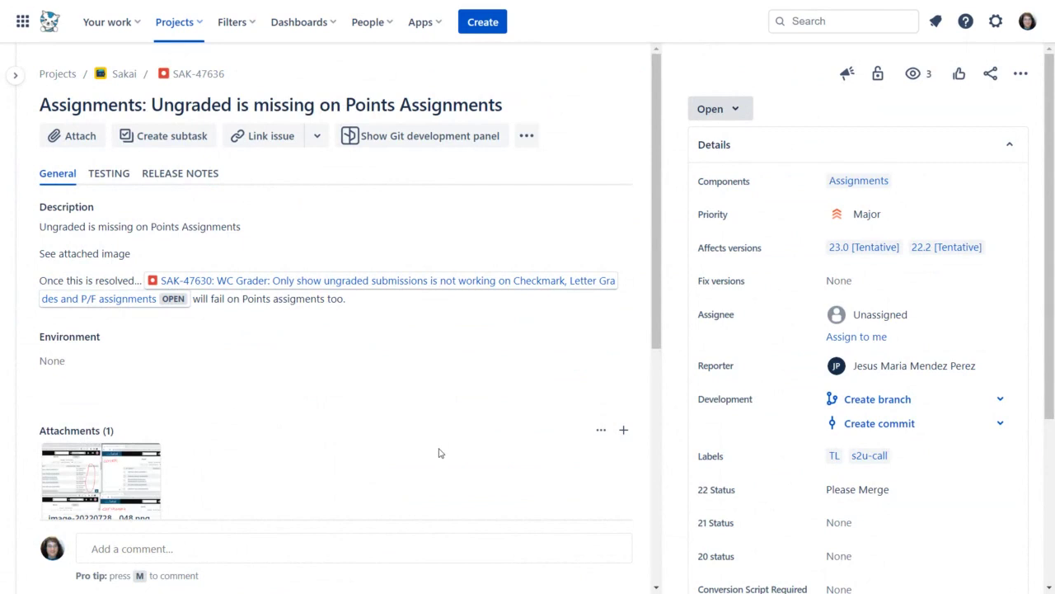
click(78, 476)
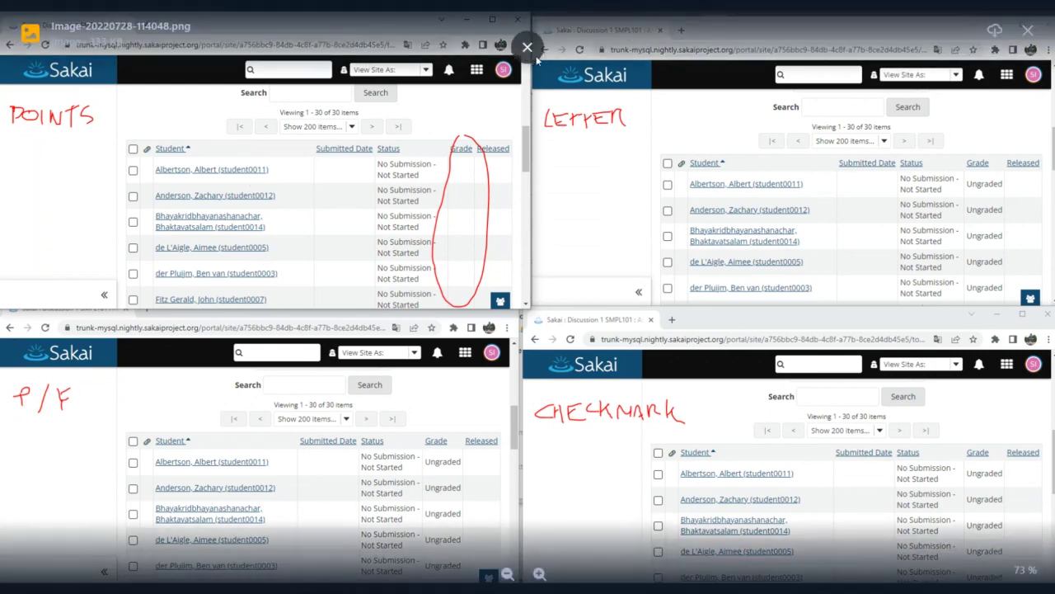
Step: Review SAK-47636's TESTING plan and screenshot again, then start a new empty browser tab
click(528, 48)
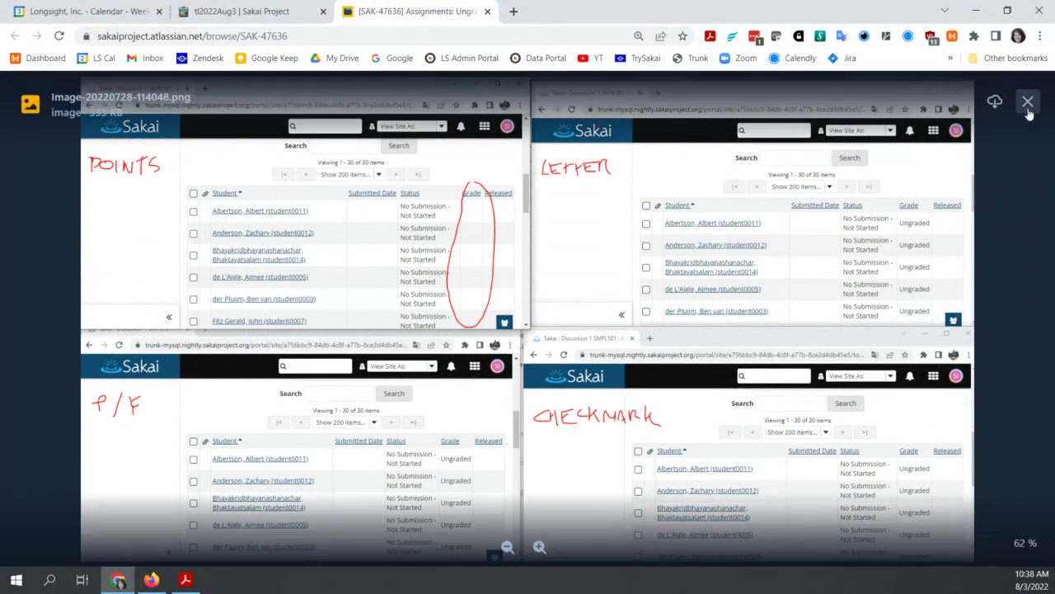
click(1027, 100)
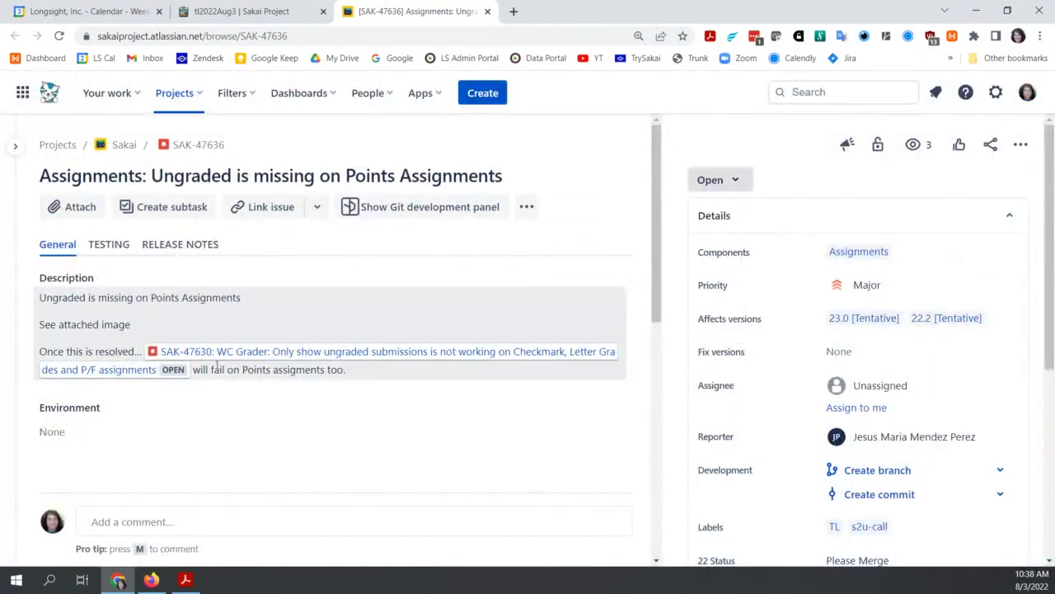
click(111, 244)
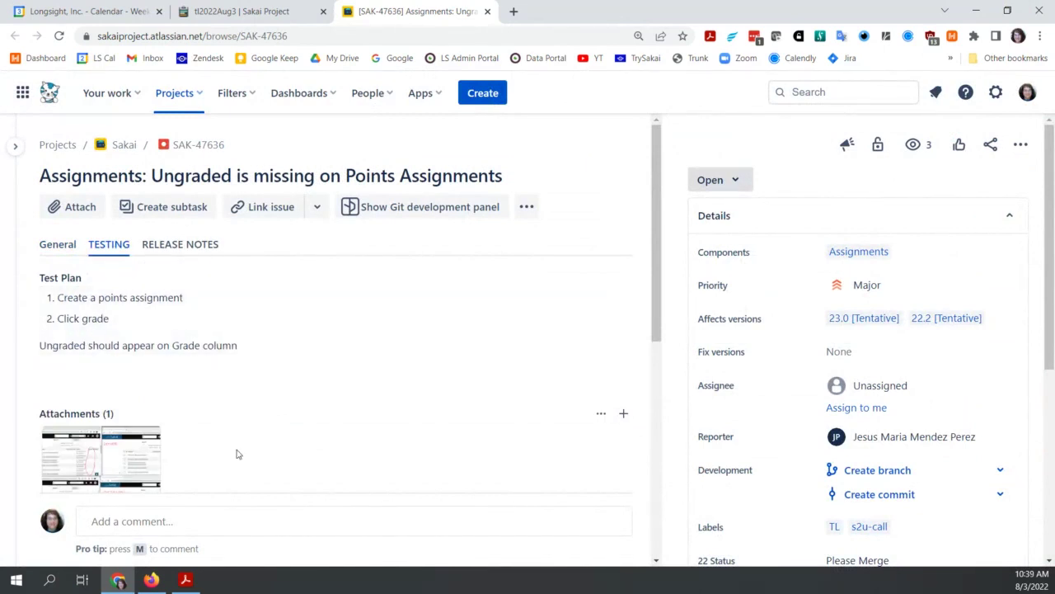
click(81, 456)
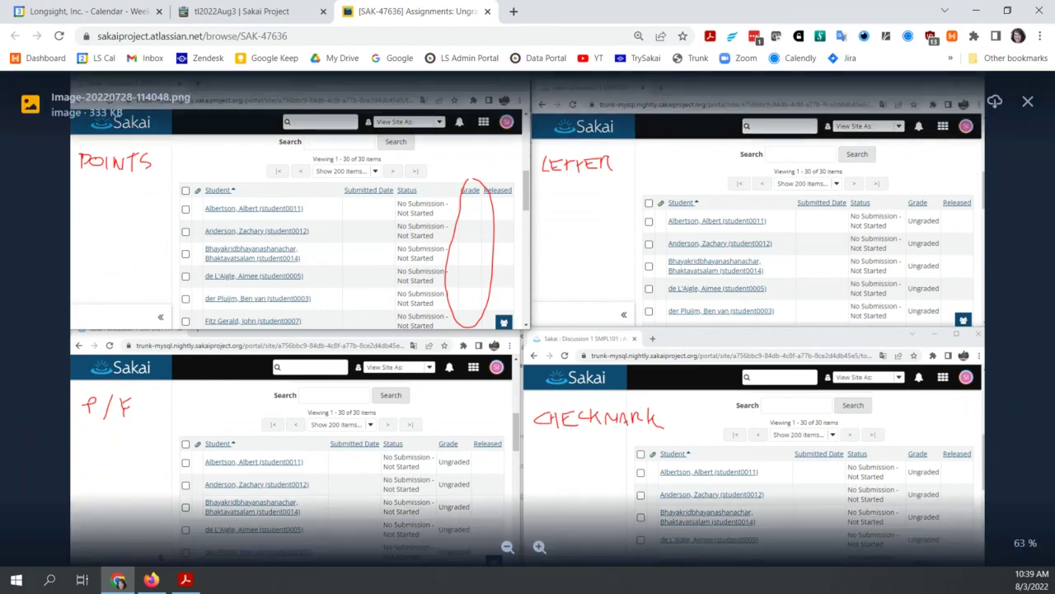
click(513, 11)
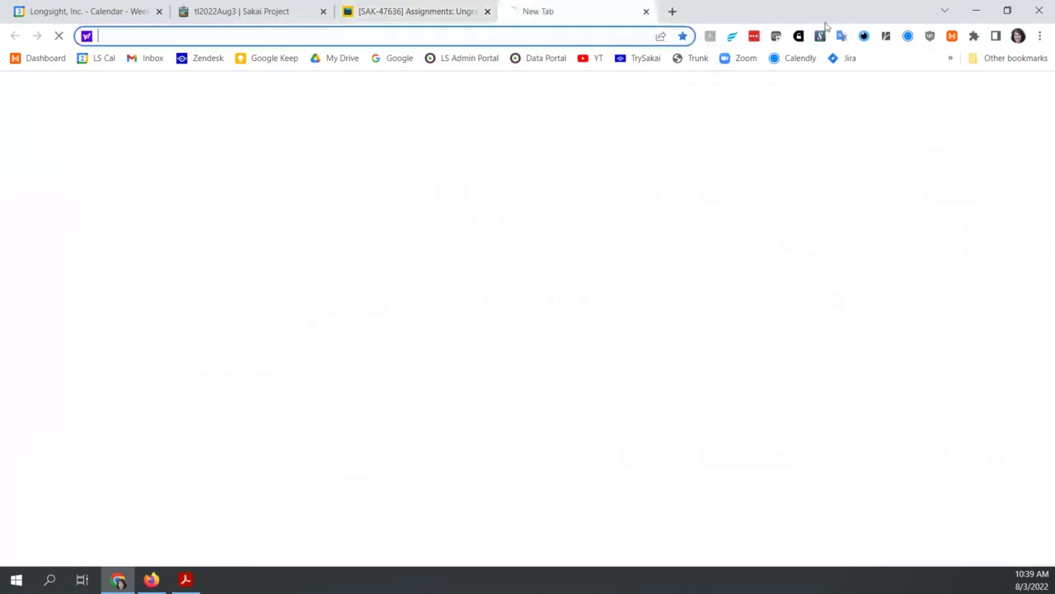
Step: Log in as admin to the Sakai 22.1 on MySQL nightly server via the saved login
click(698, 59)
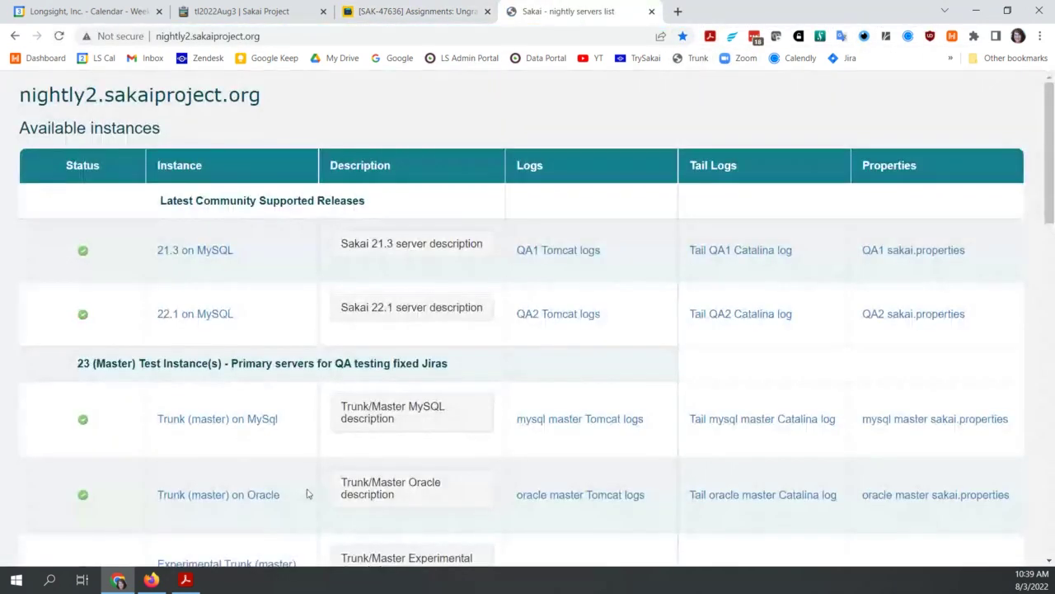
click(207, 315)
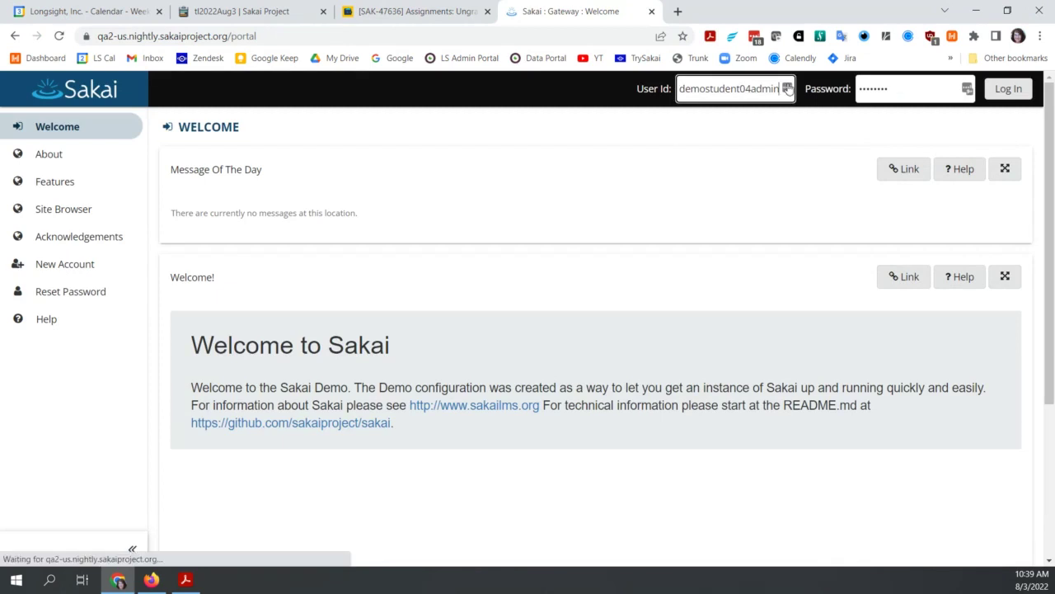
click(787, 89)
click(676, 276)
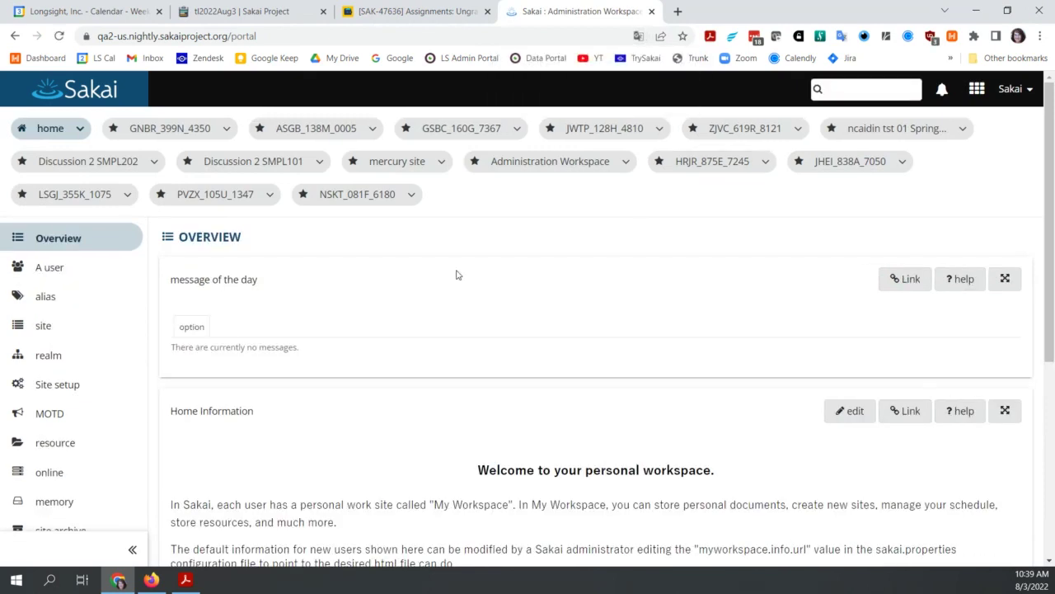
Step: Browse SMPL101, SMPL202, JHEI, mercury and ASGB_138M_0005, ending on ASGB_138M_0005's Site information
click(245, 166)
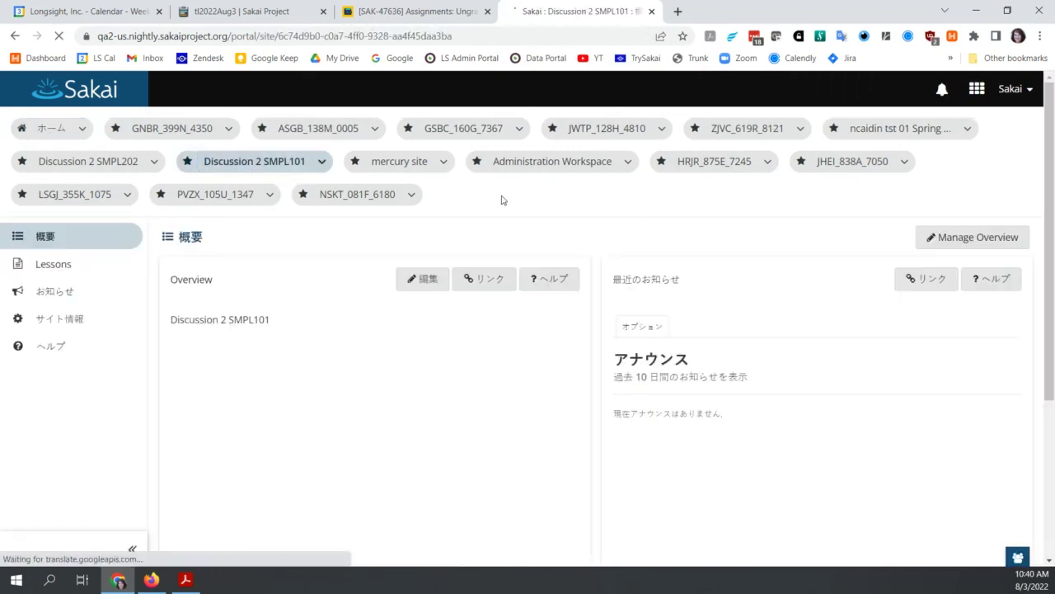
click(114, 163)
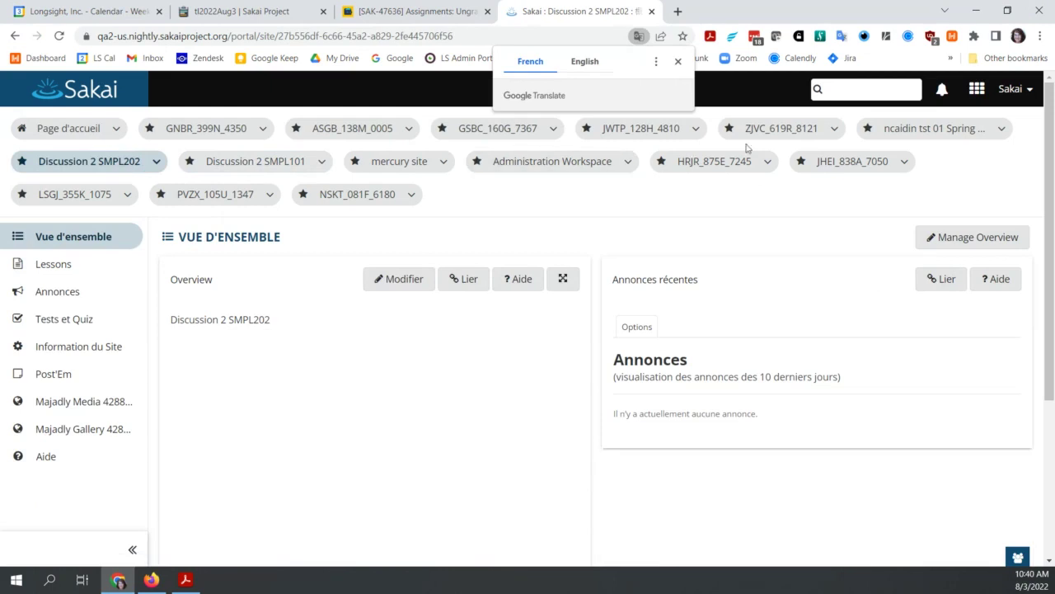
click(868, 161)
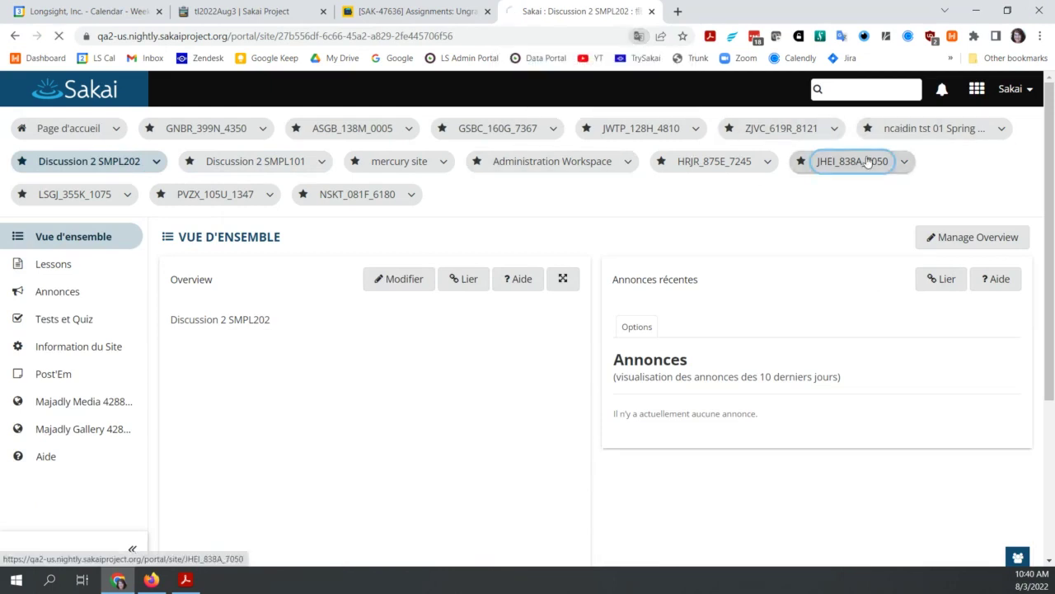
click(398, 163)
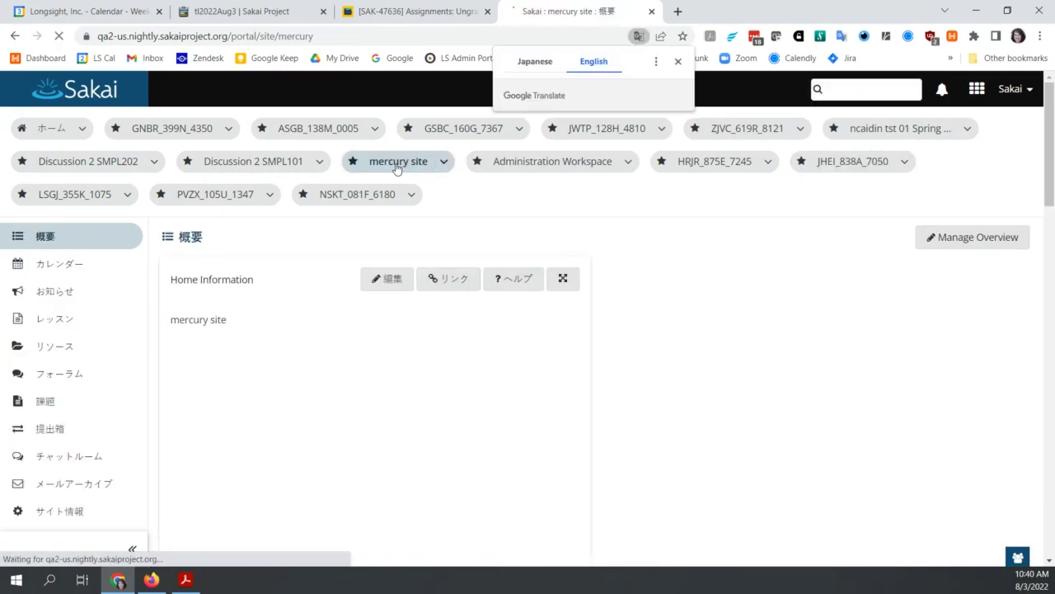
click(321, 131)
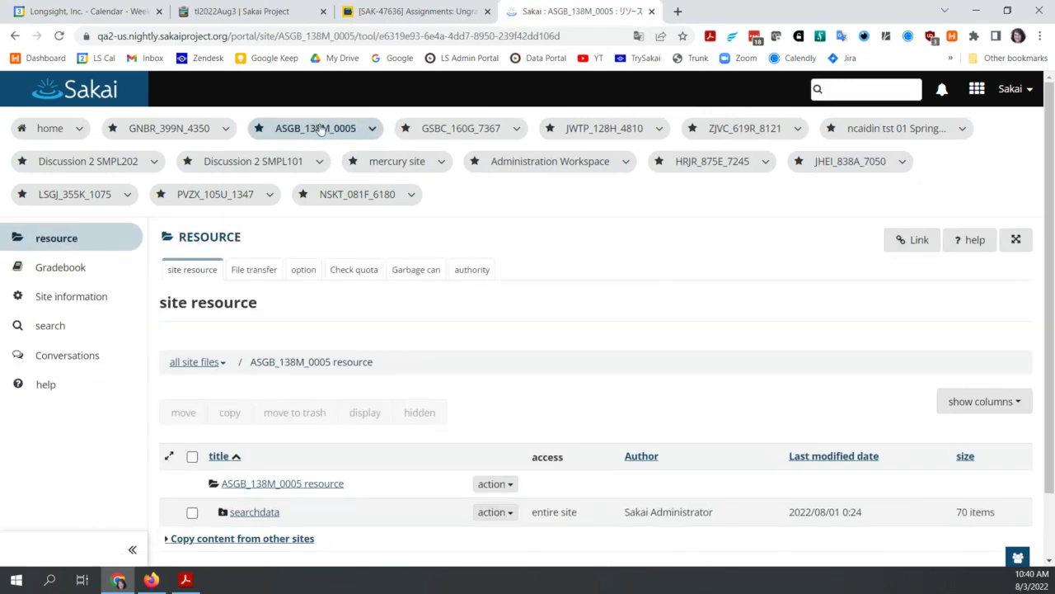
click(85, 297)
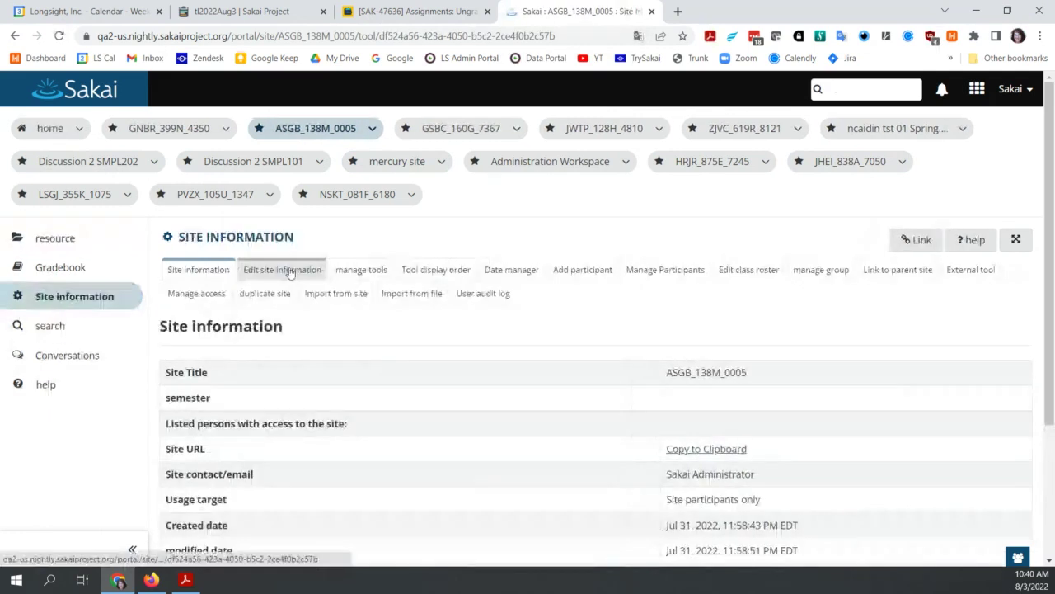
click(1020, 99)
Step: Log out of the administrator account and check the saved logins list
click(887, 272)
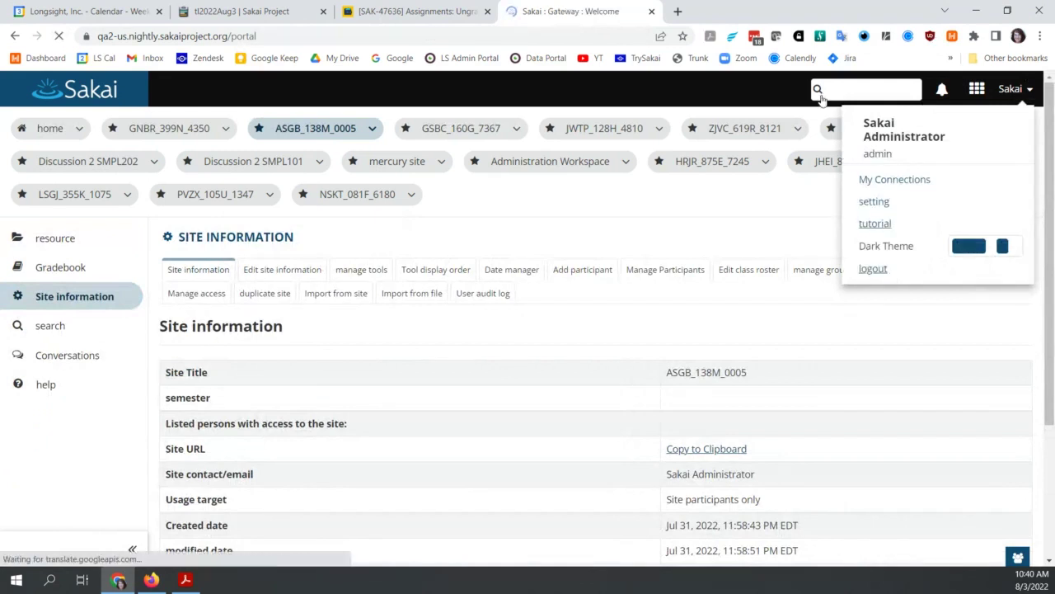
click(766, 90)
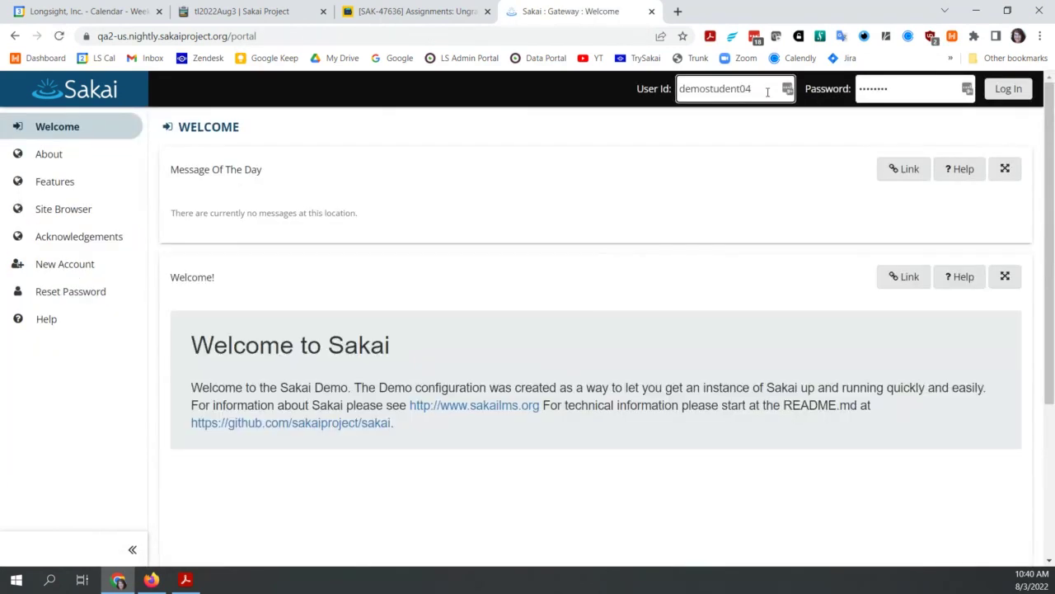
click(787, 89)
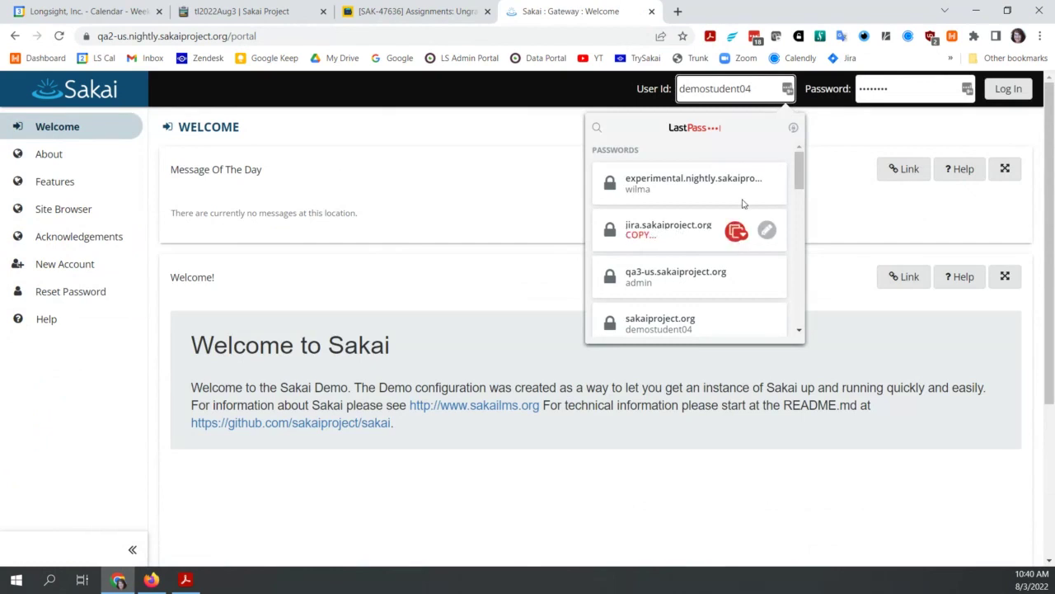
drag(799, 171, 799, 289)
click(817, 205)
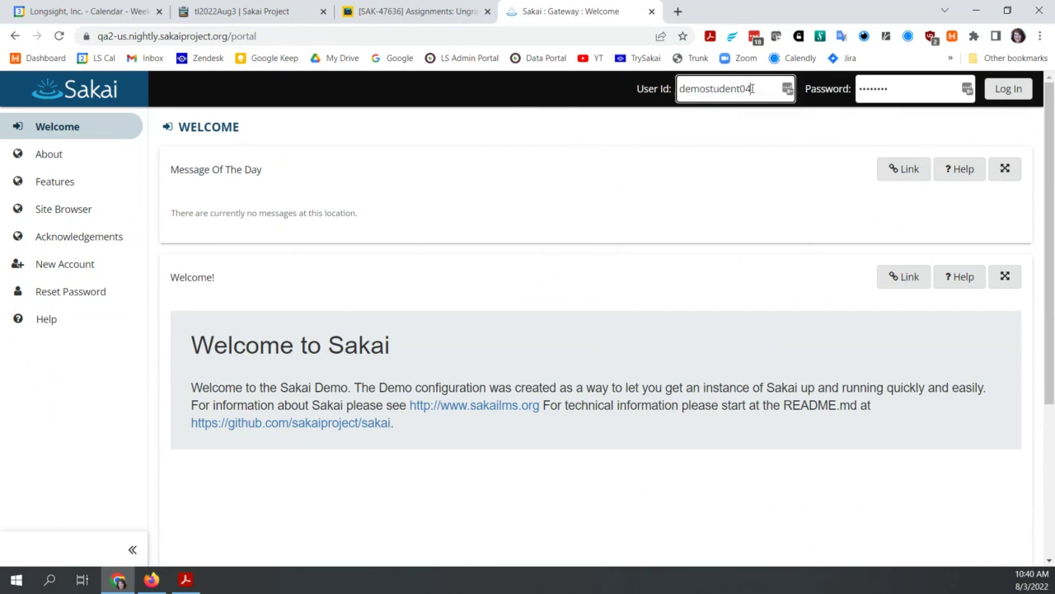
Step: Replace the prefilled user id with 'instructor', enter its password, and log in
drag(752, 88, 622, 114)
key(BackSpace)
text(instructor)
key(Tab)
text(sakai)
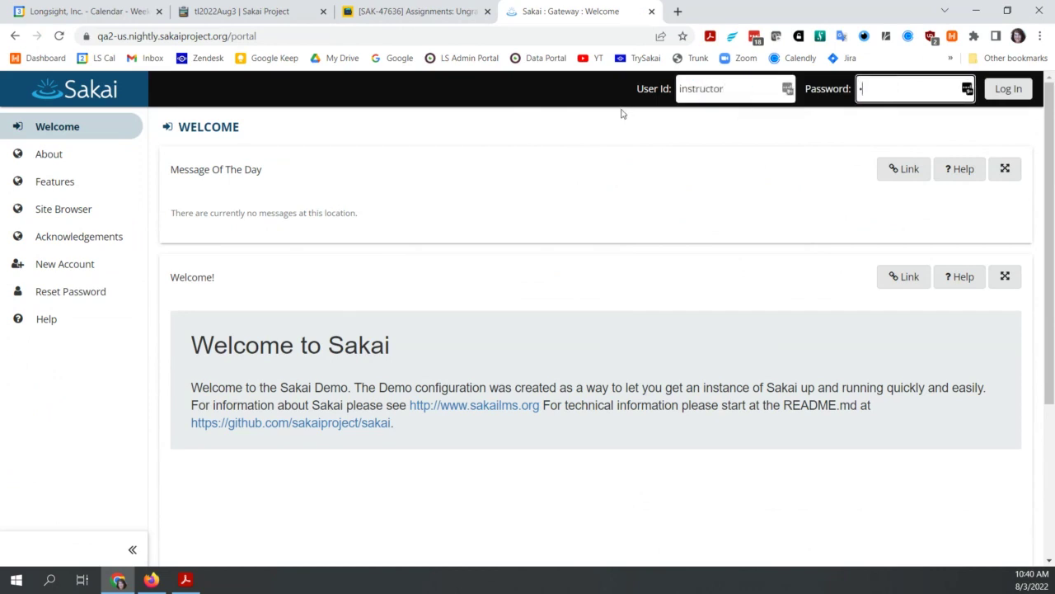
key(Return)
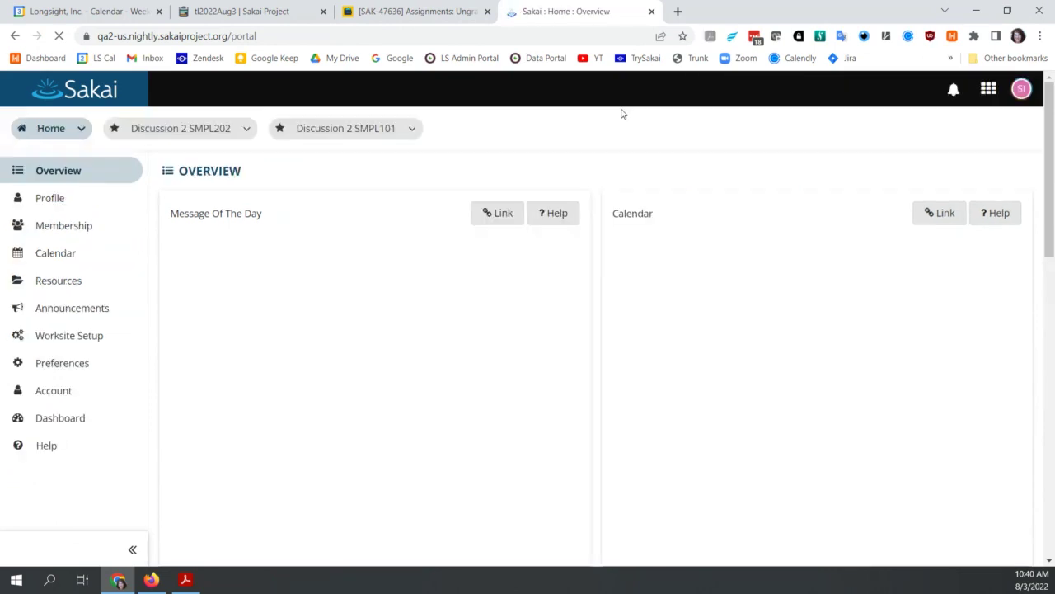
Step: Go to the Discussion 2 SMPL101 site's Site Info tool list
click(158, 137)
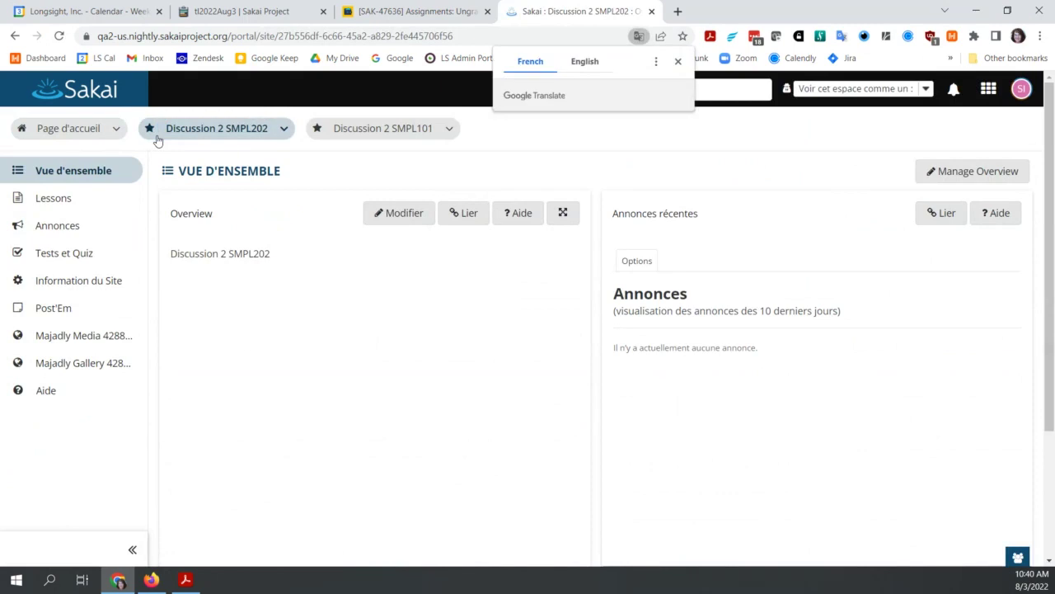
click(381, 126)
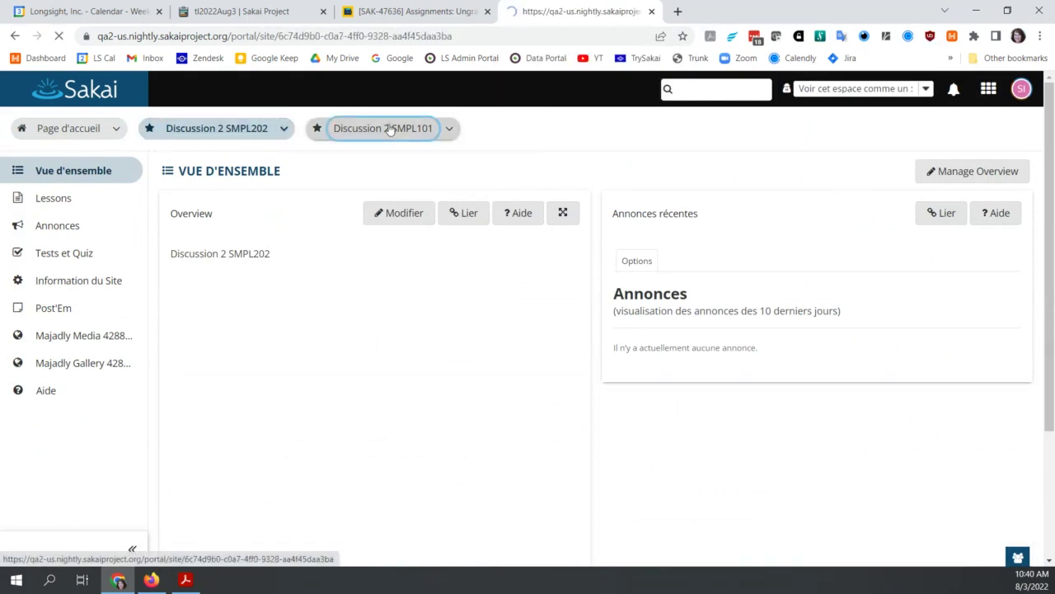
click(66, 252)
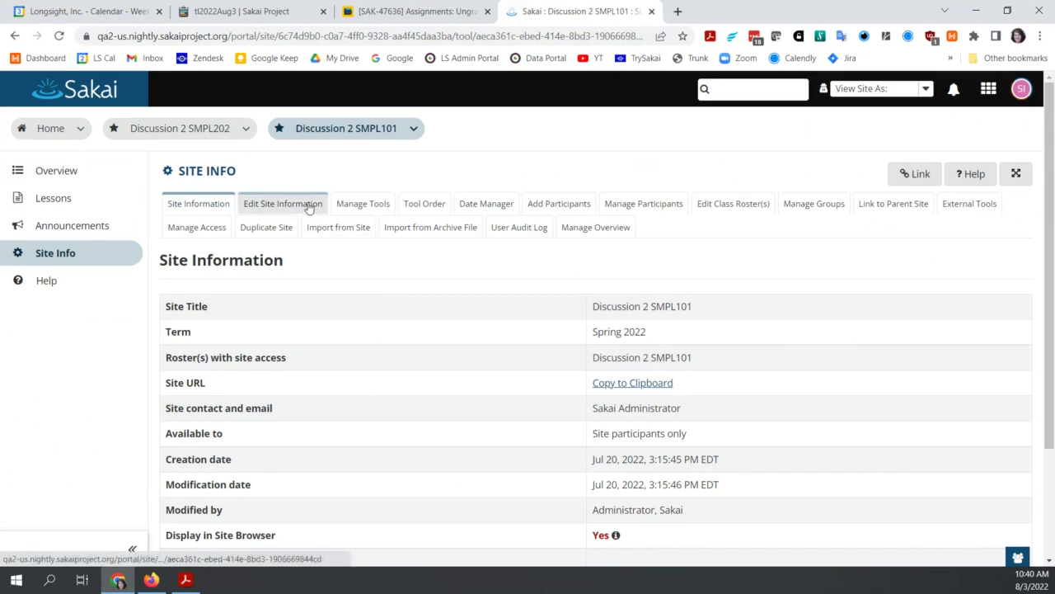
click(355, 204)
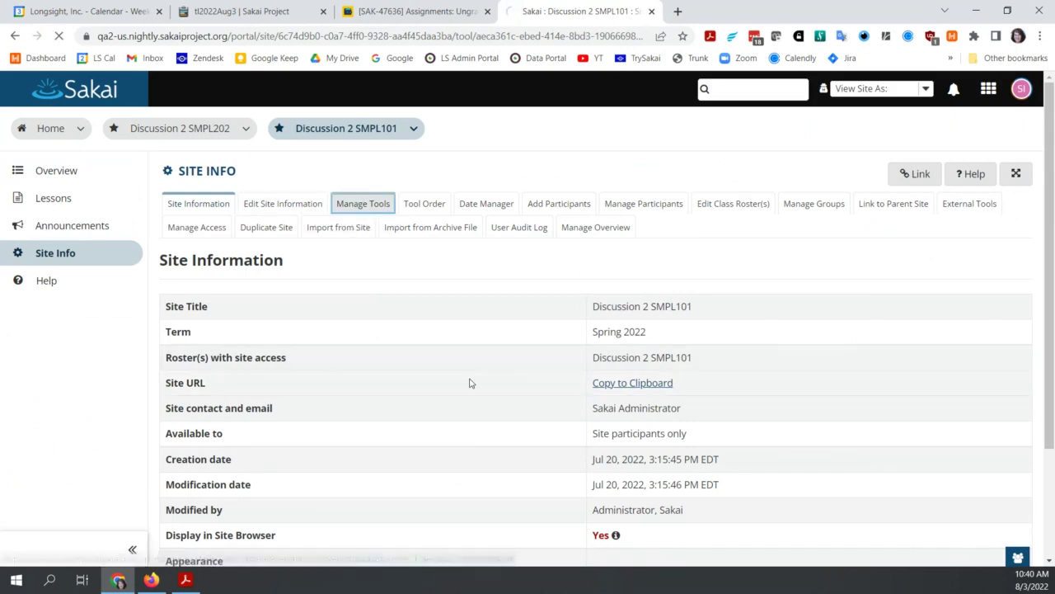
Step: Tick Assignments and Gradebook, then confirm the tool changes with Continue and Finish
scroll(363, 442, down, 1)
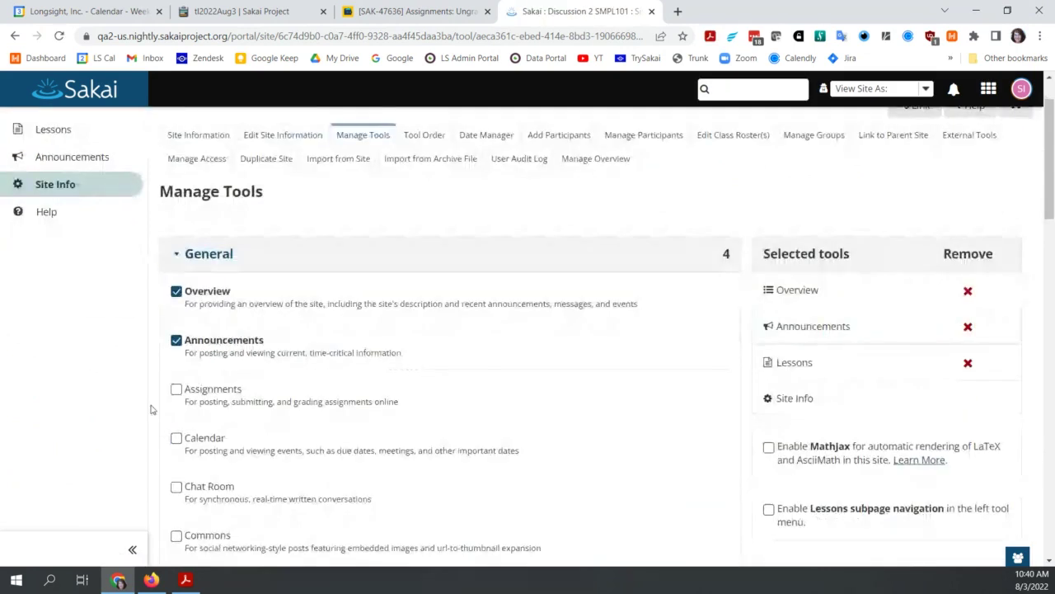
click(177, 389)
scroll(289, 446, down, 5)
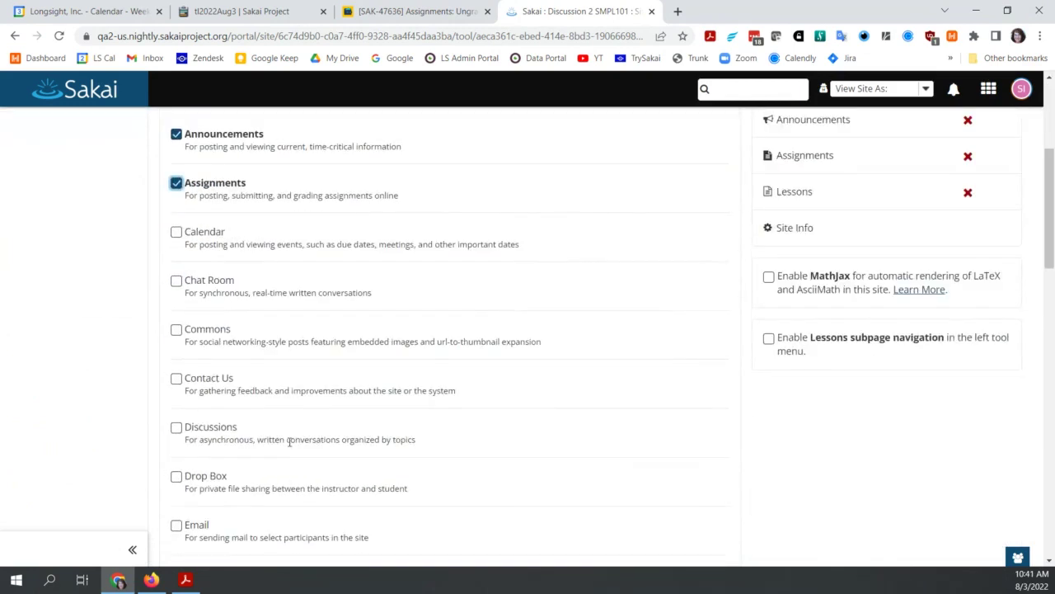
click(176, 465)
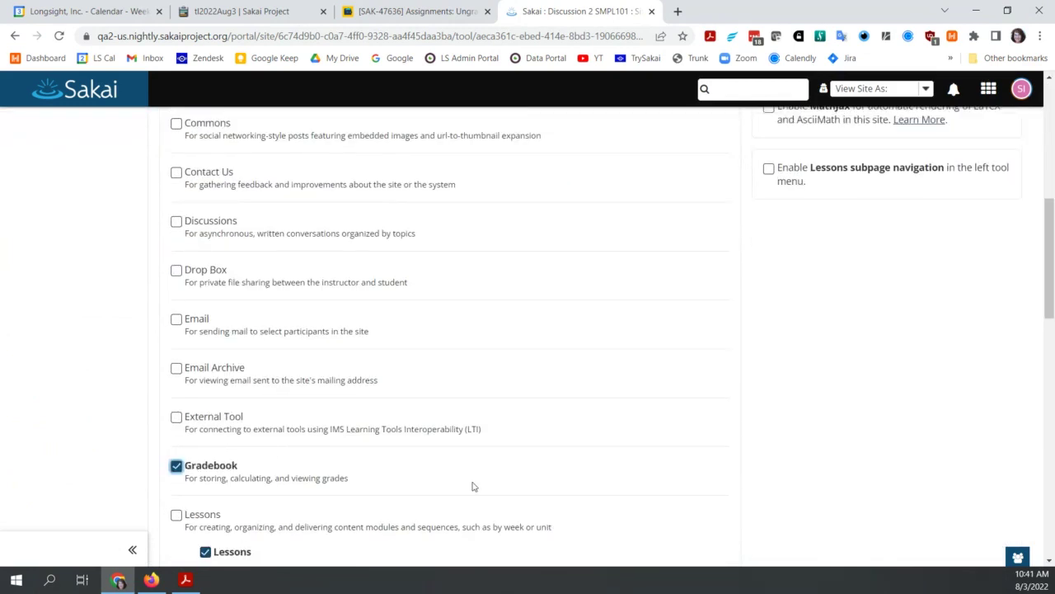
scroll(473, 485, down, 7)
scroll(474, 487, down, 5)
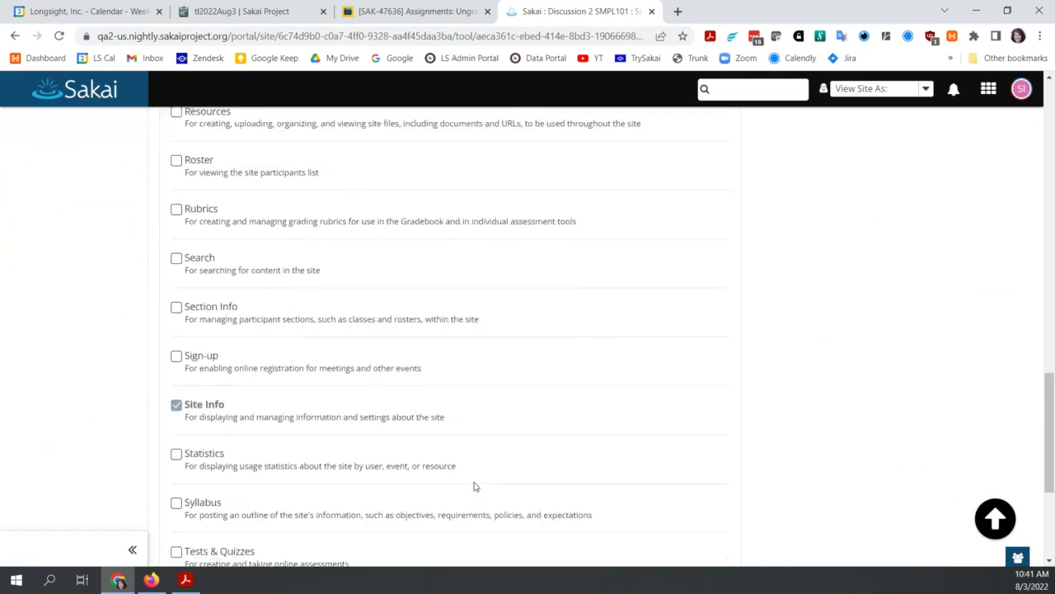
click(192, 494)
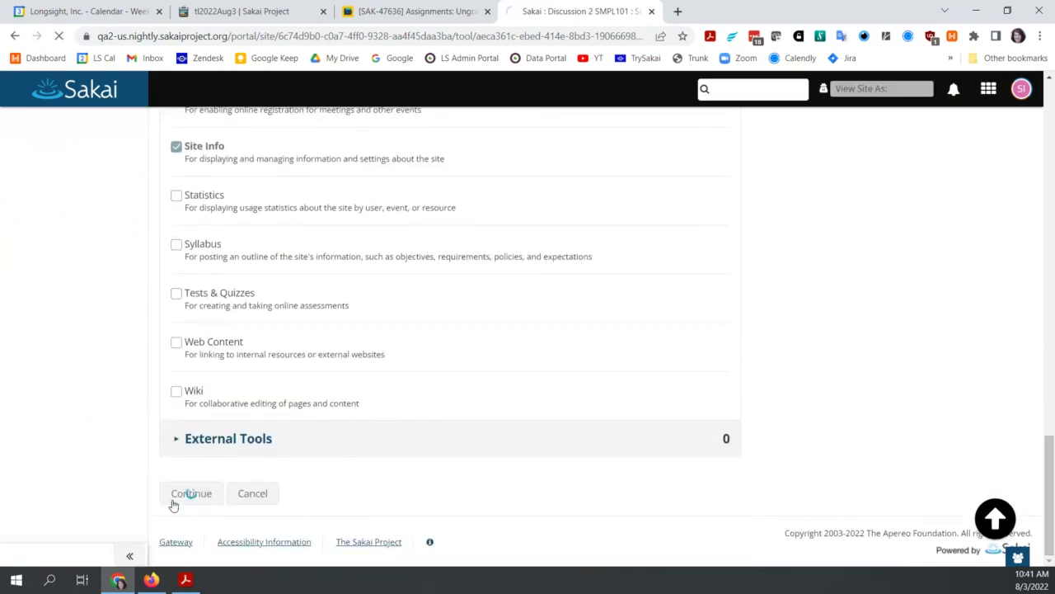
click(181, 395)
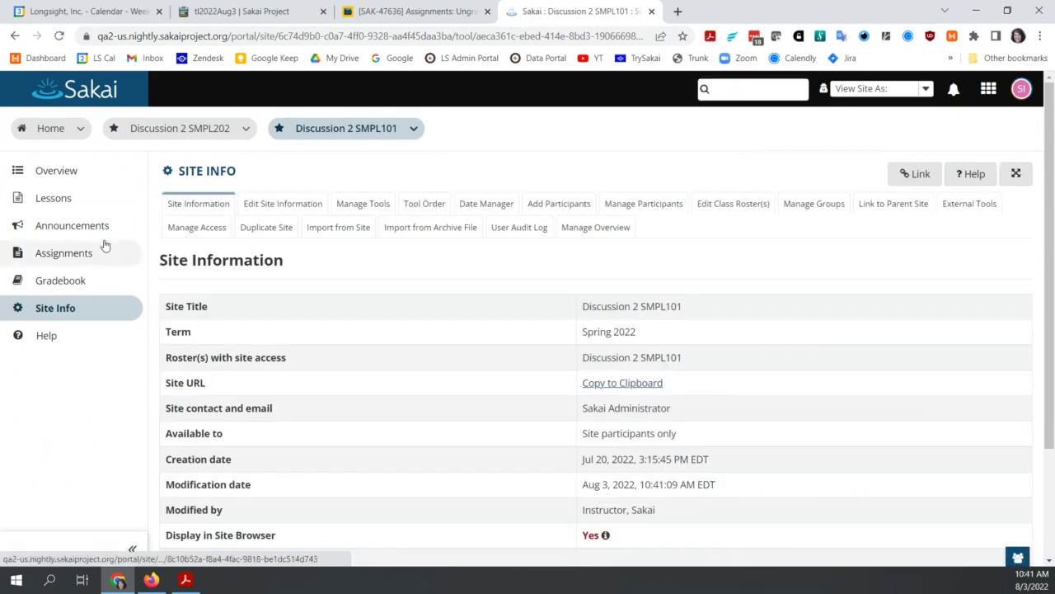
click(88, 254)
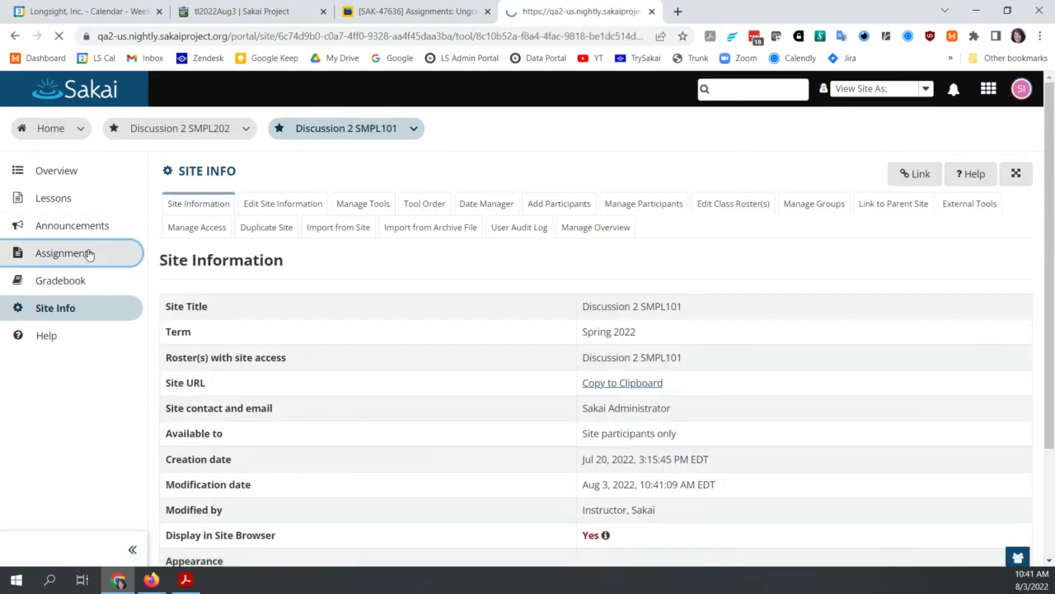
Step: Post assignment A1 with instructions 'te', 100 max points, and released grades sent to Gradebook
click(237, 204)
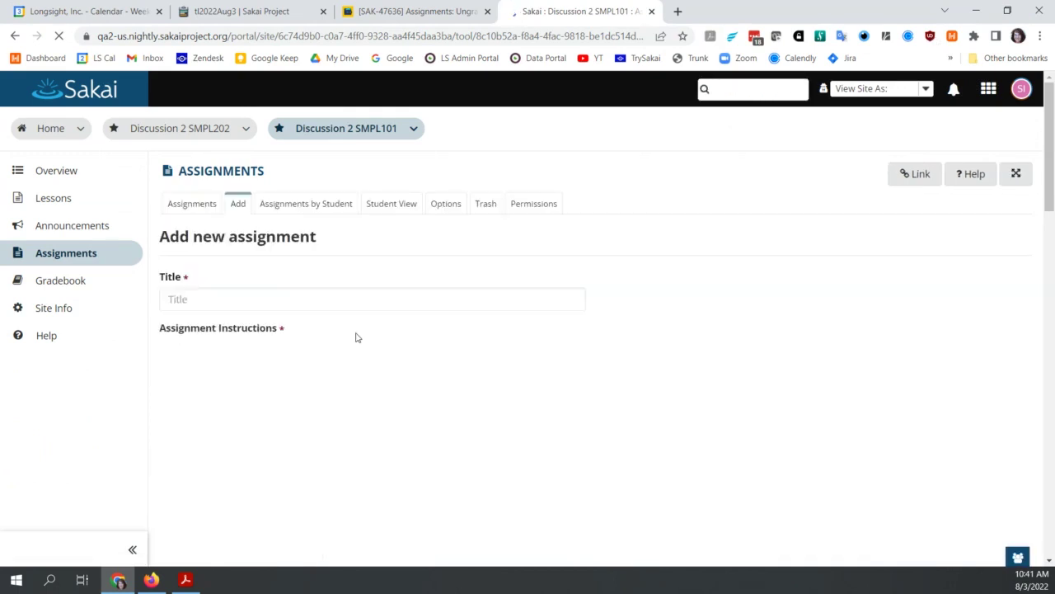
click(256, 297)
text(A1)
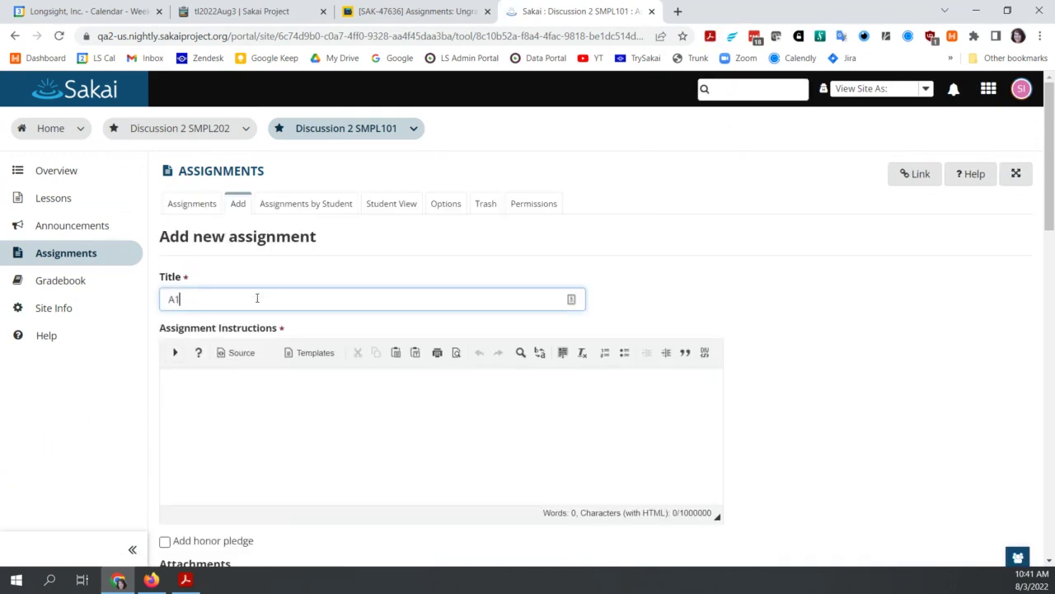
click(325, 439)
text(test)
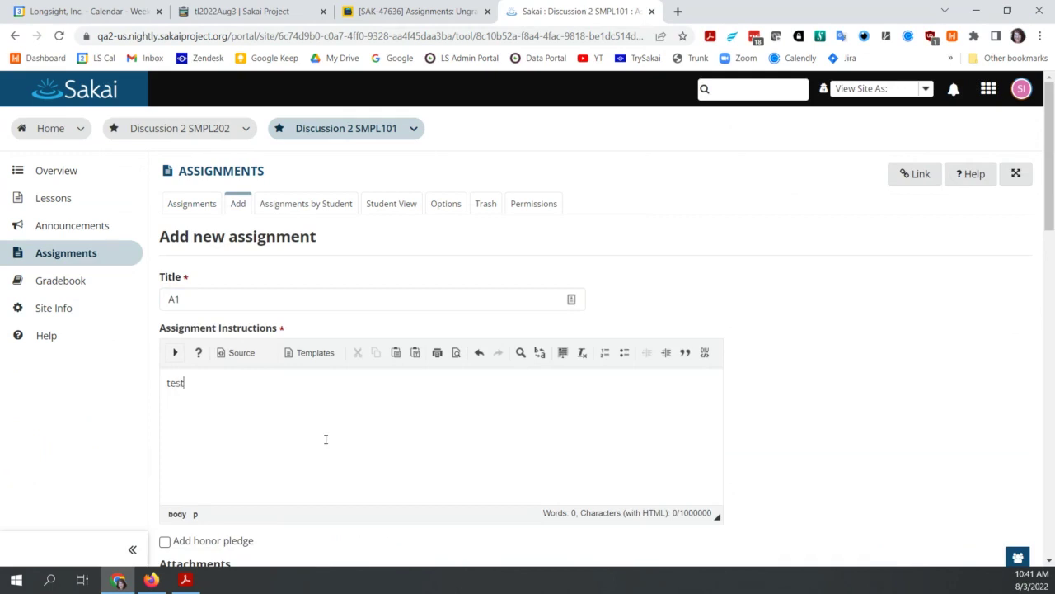
scroll(324, 439, down, 8)
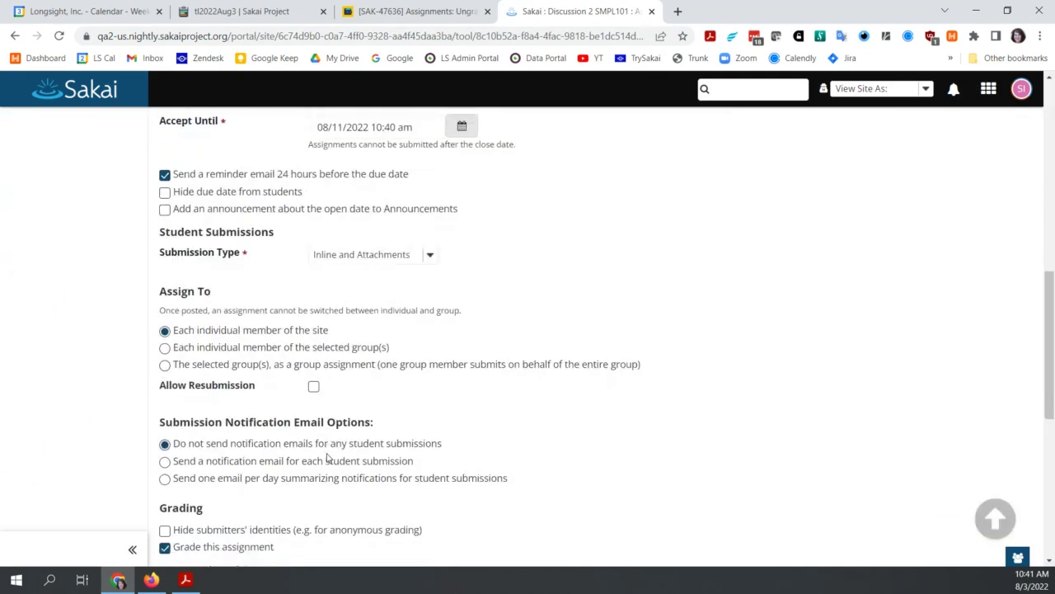
scroll(328, 457, down, 6)
click(279, 157)
text(100)
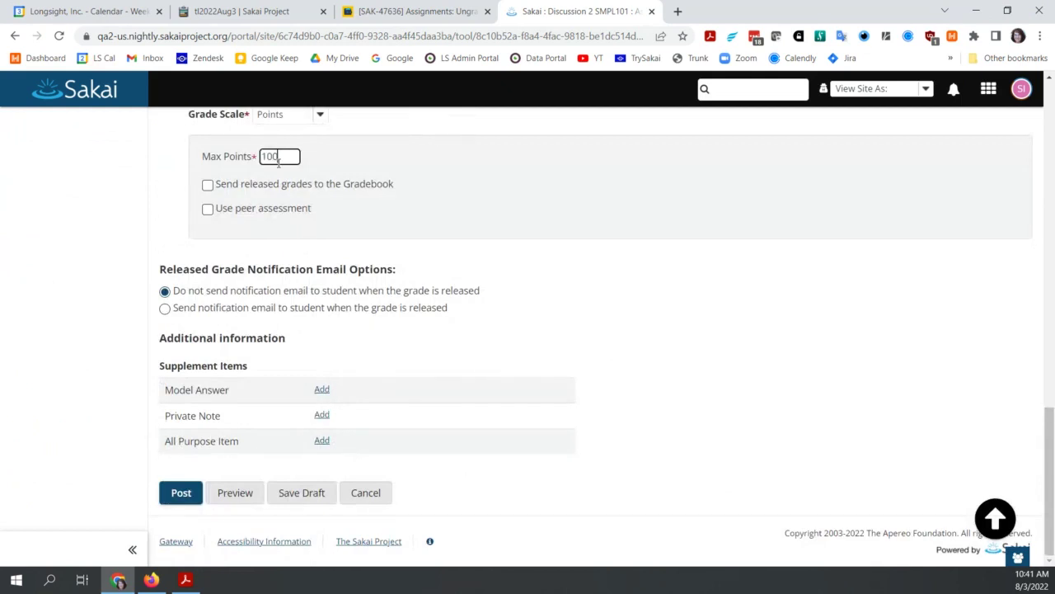
click(207, 185)
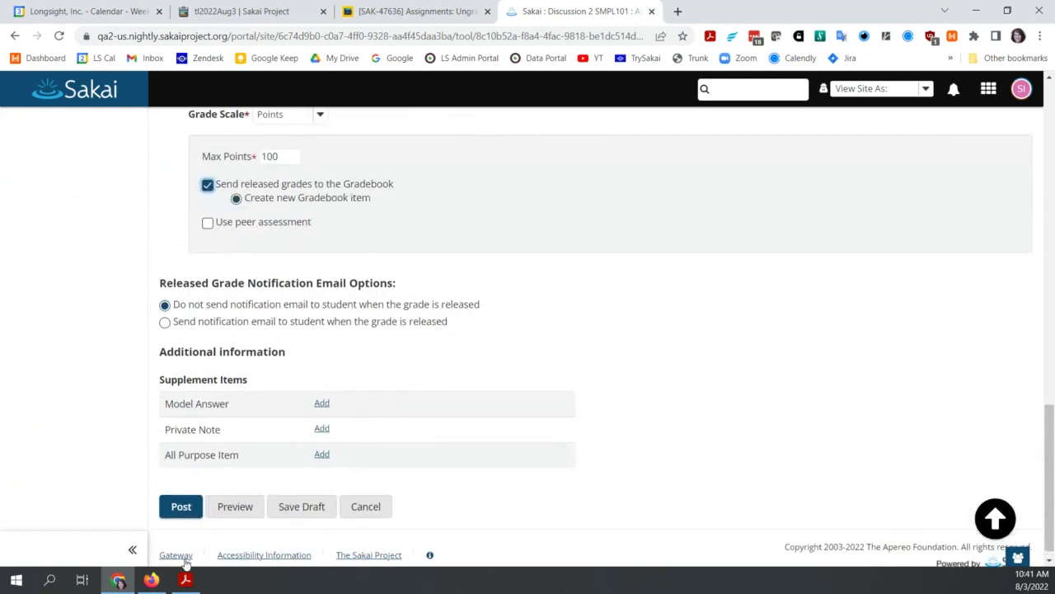
click(182, 507)
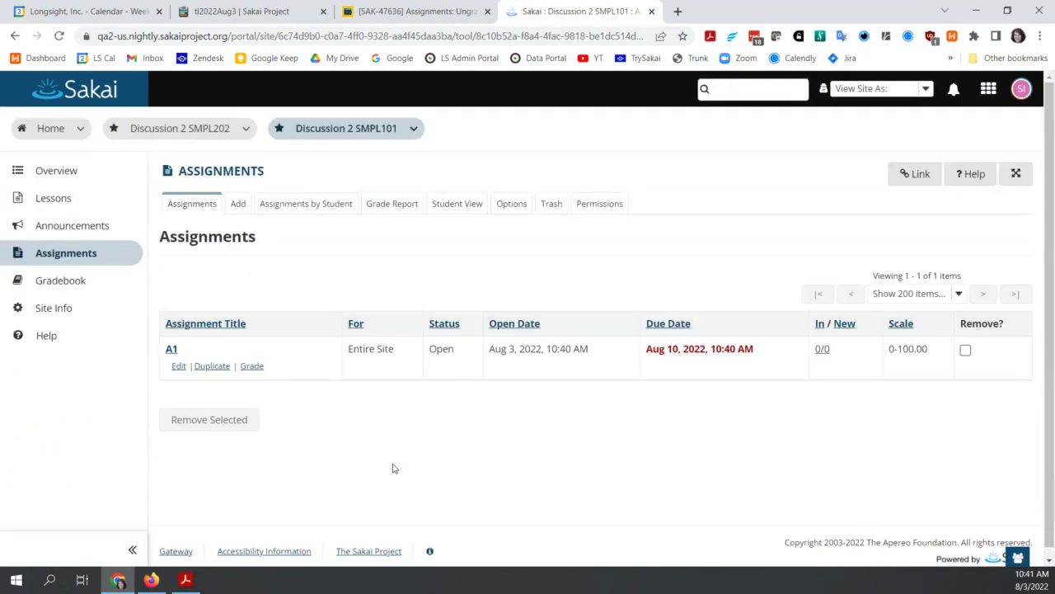
click(252, 366)
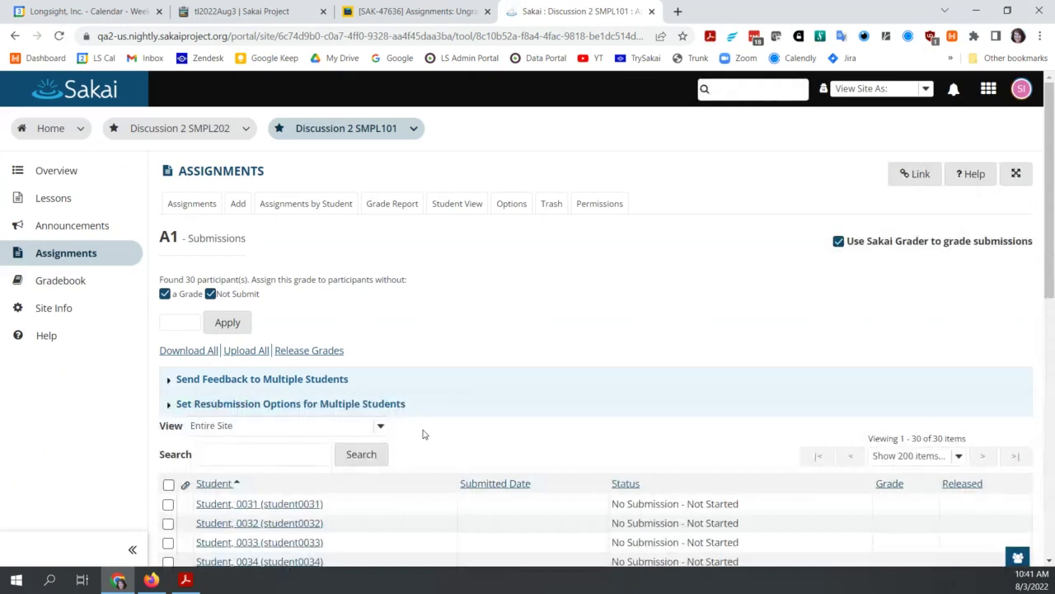
scroll(423, 433, down, 2)
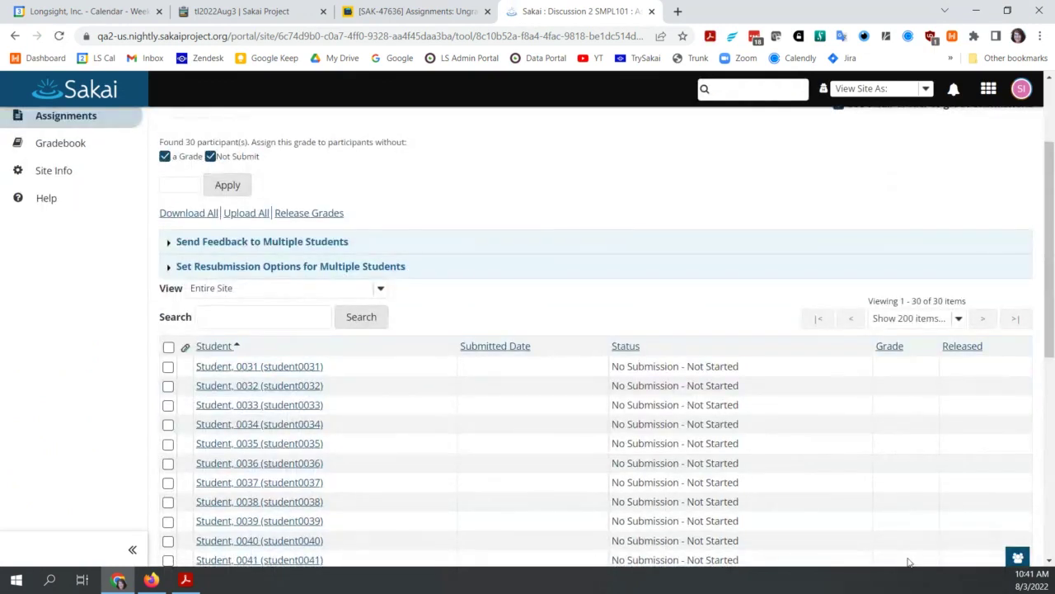
scroll(681, 163, up, 2)
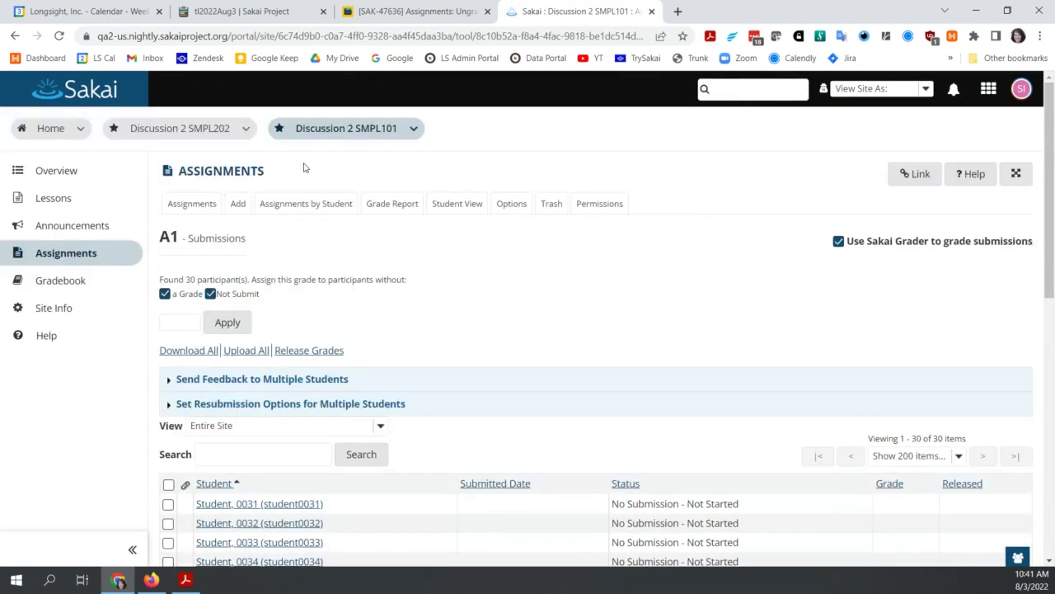
click(239, 171)
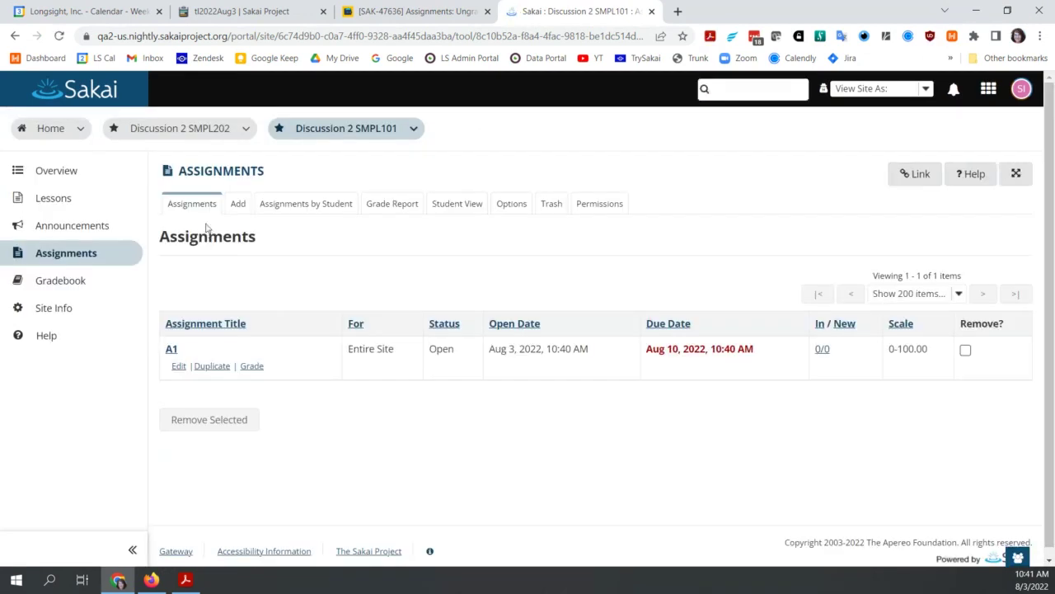
Step: Create and post assignment A2 with instructions 'test' and a Letter grade scale
click(237, 204)
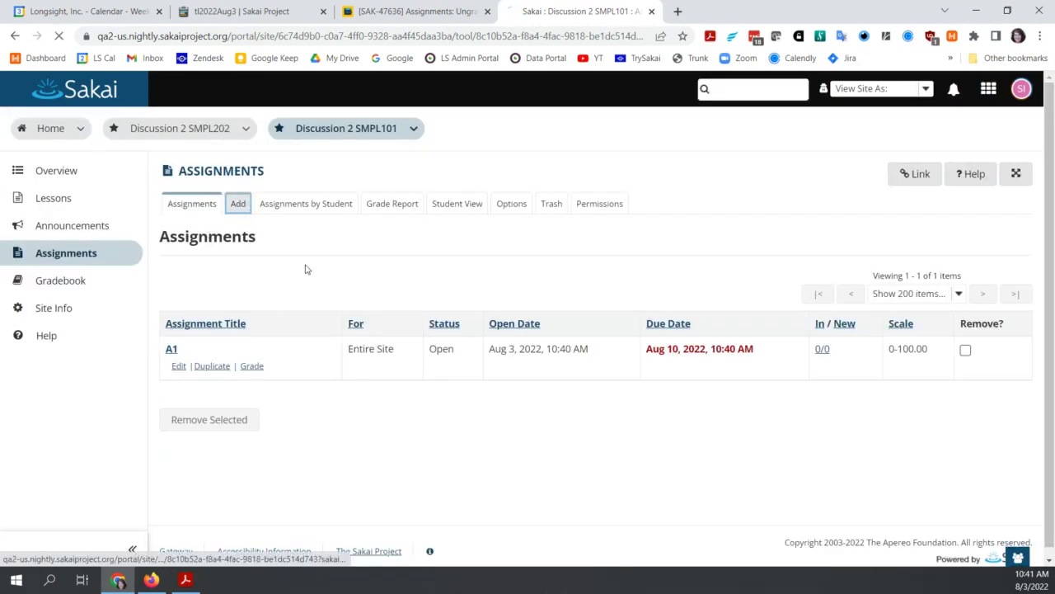
click(228, 303)
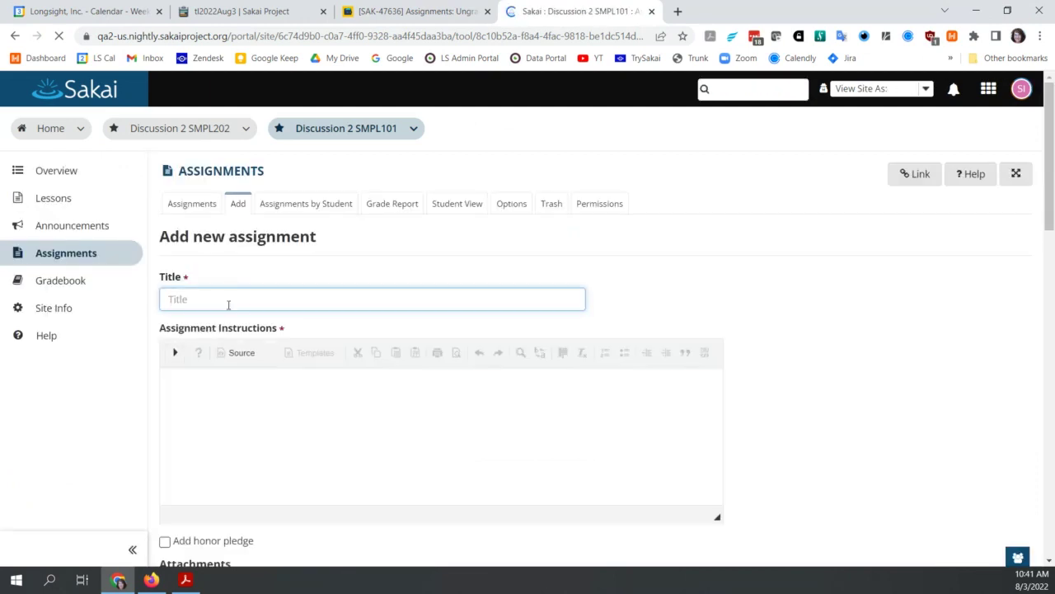
text(A2)
click(258, 442)
text(test)
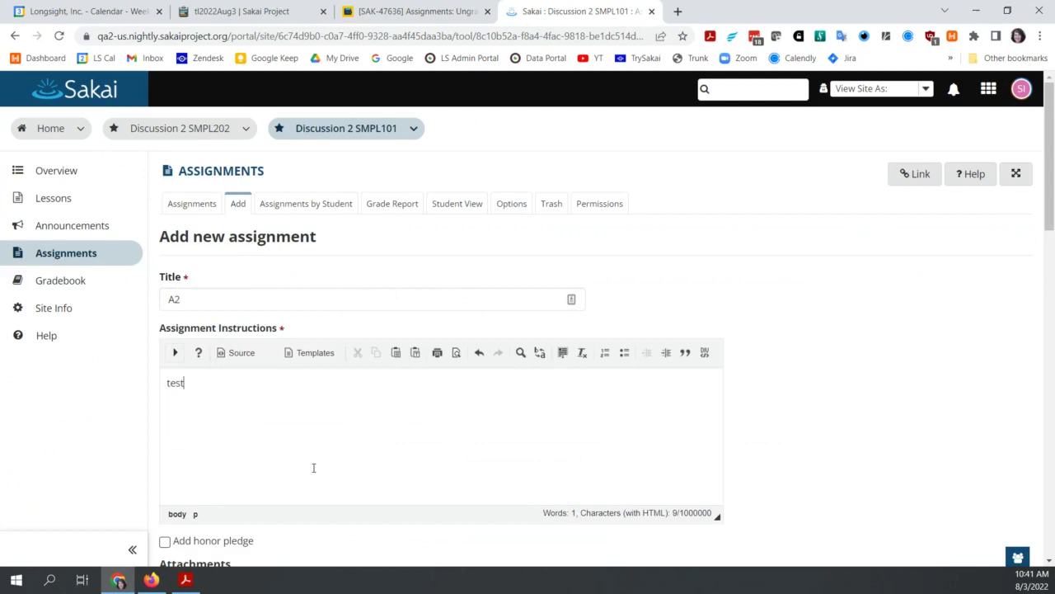
scroll(313, 472, down, 2)
scroll(313, 472, down, 3)
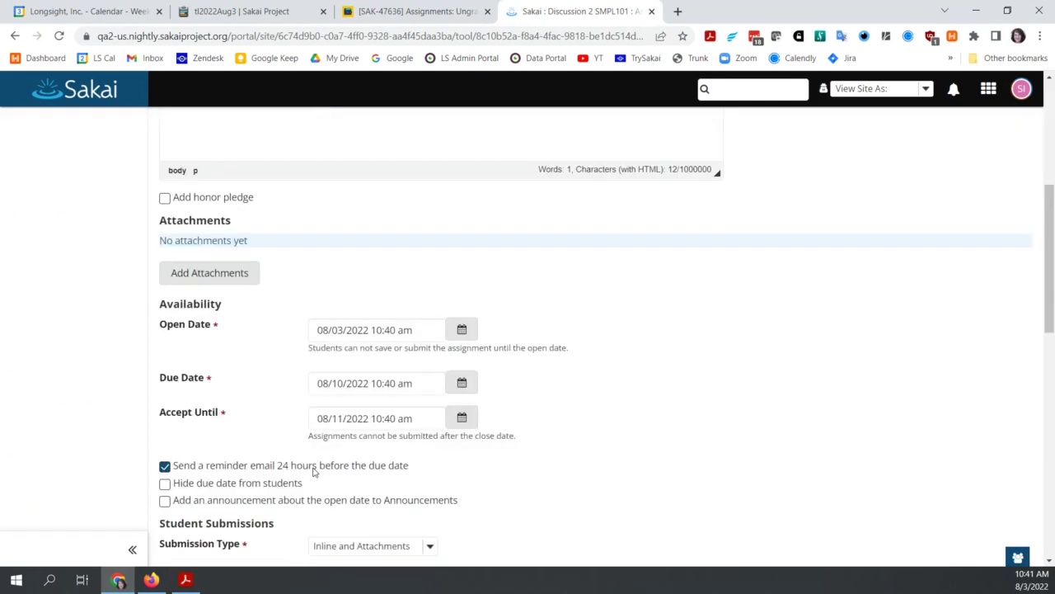
scroll(313, 472, down, 15)
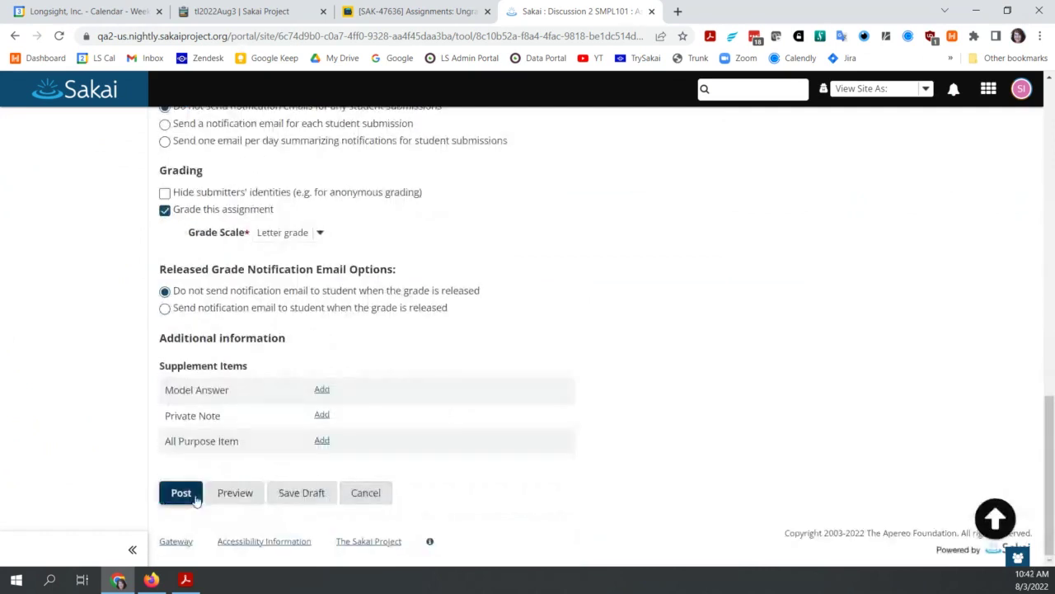
click(196, 499)
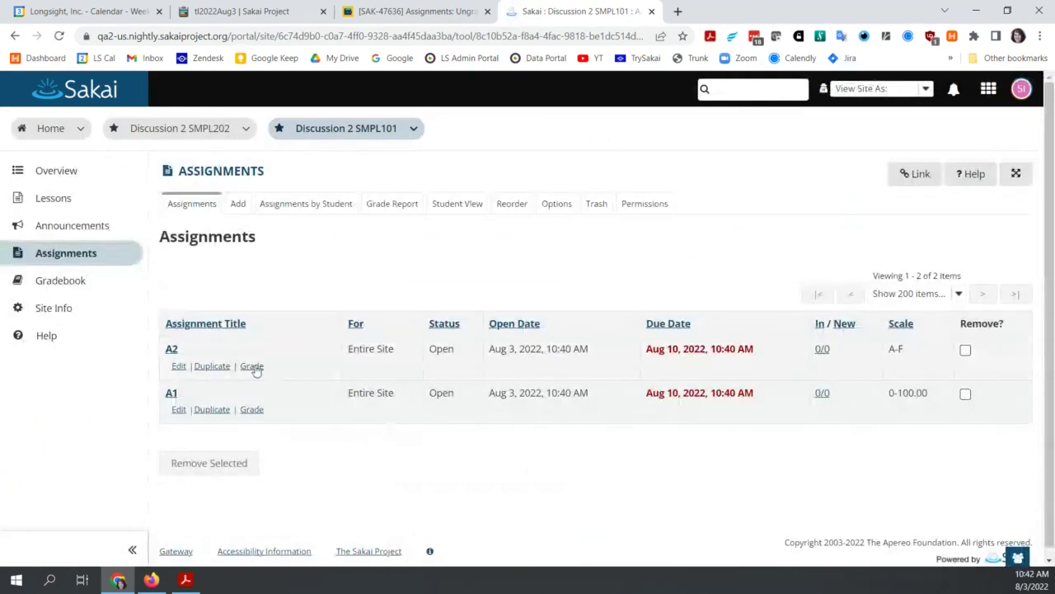
click(252, 366)
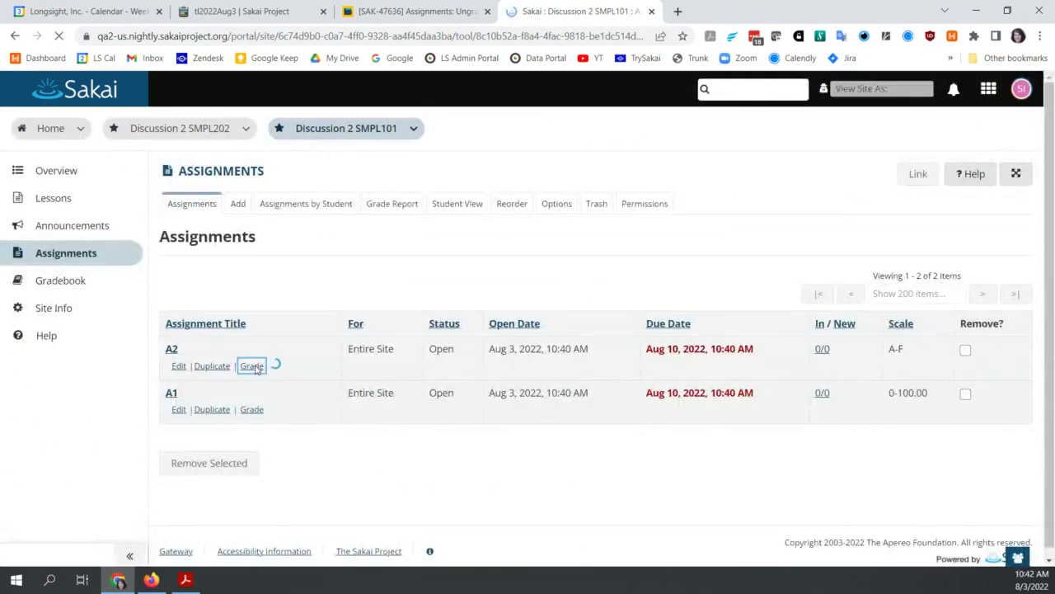
scroll(717, 356, down, 3)
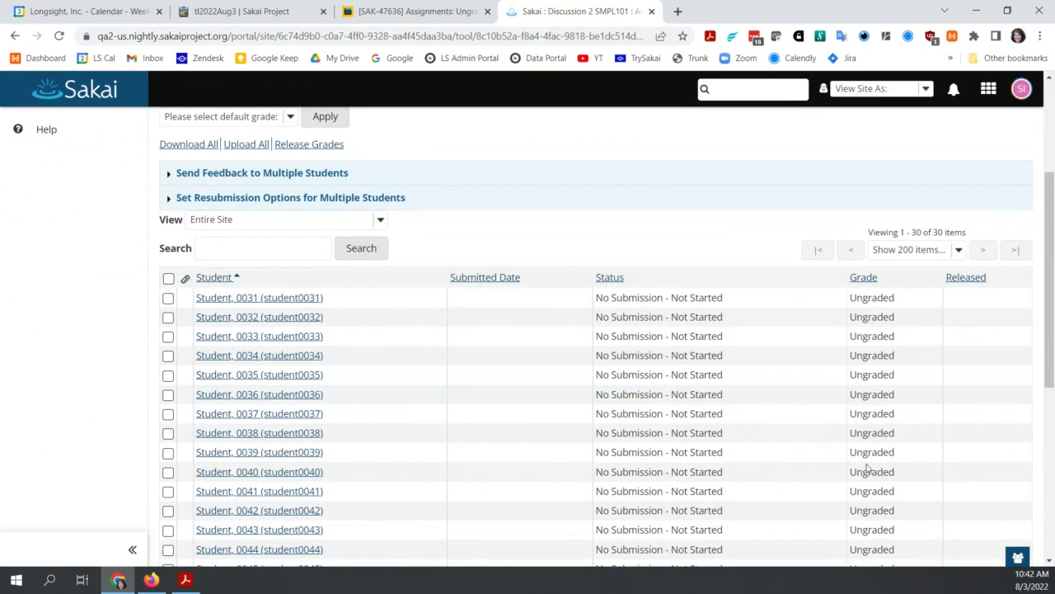
scroll(642, 270, up, 2)
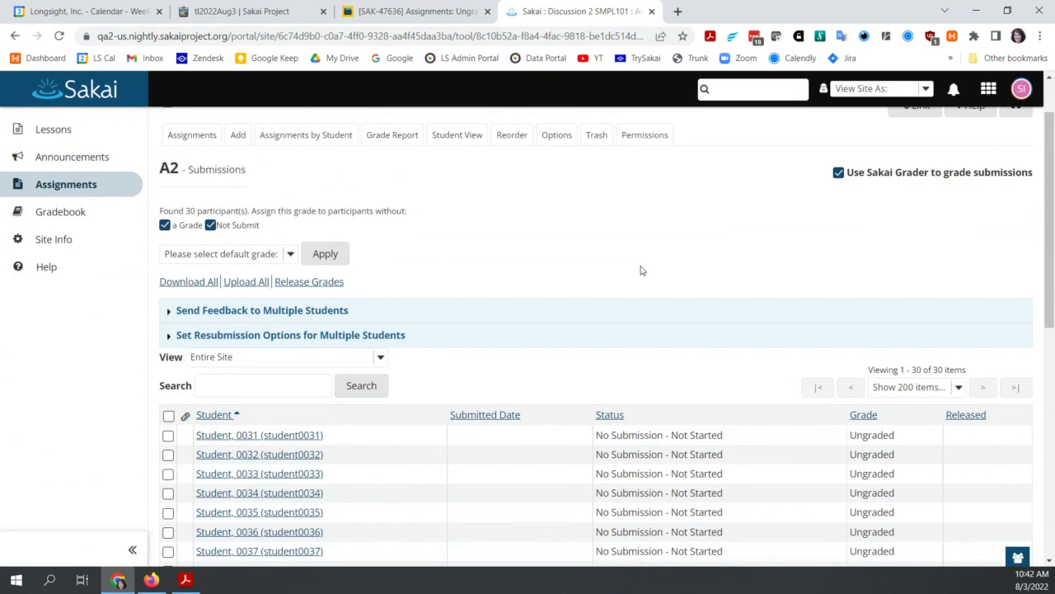
scroll(641, 271, up, 1)
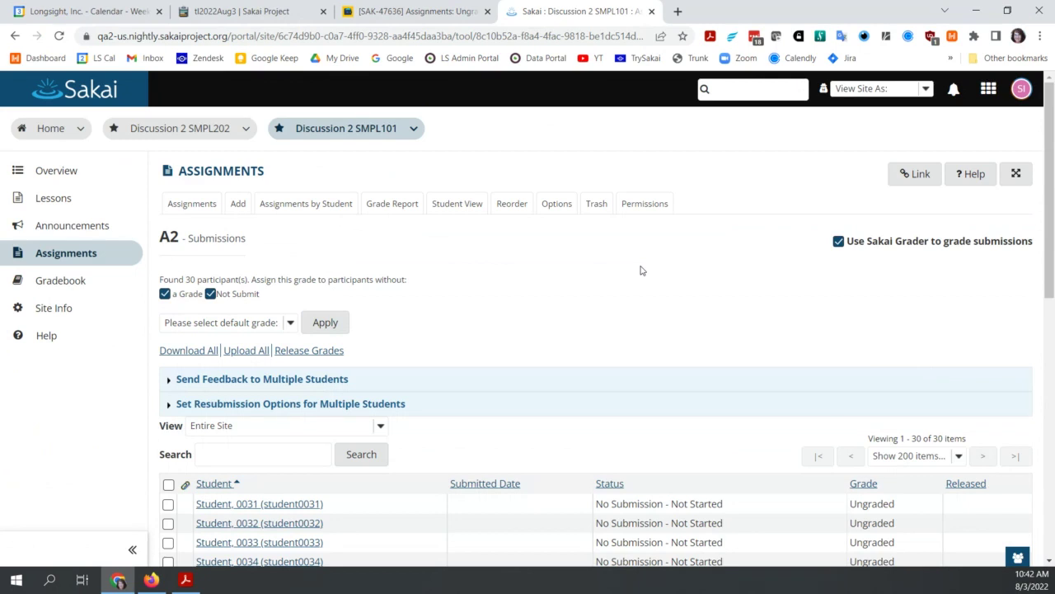
click(234, 177)
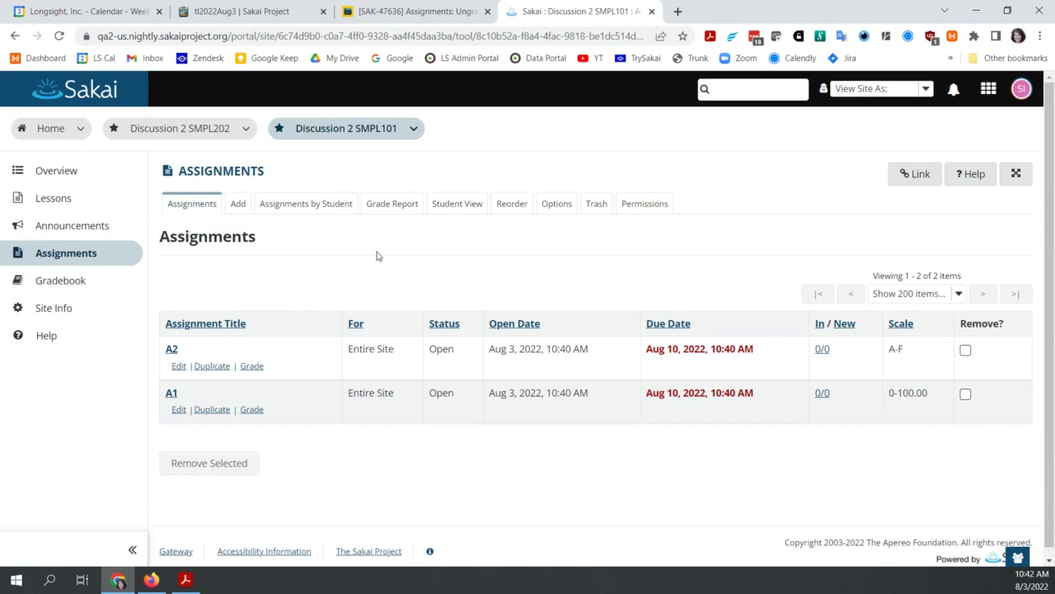
Step: Open A1's grading page, then expand the first student under Assignments by Student
click(251, 409)
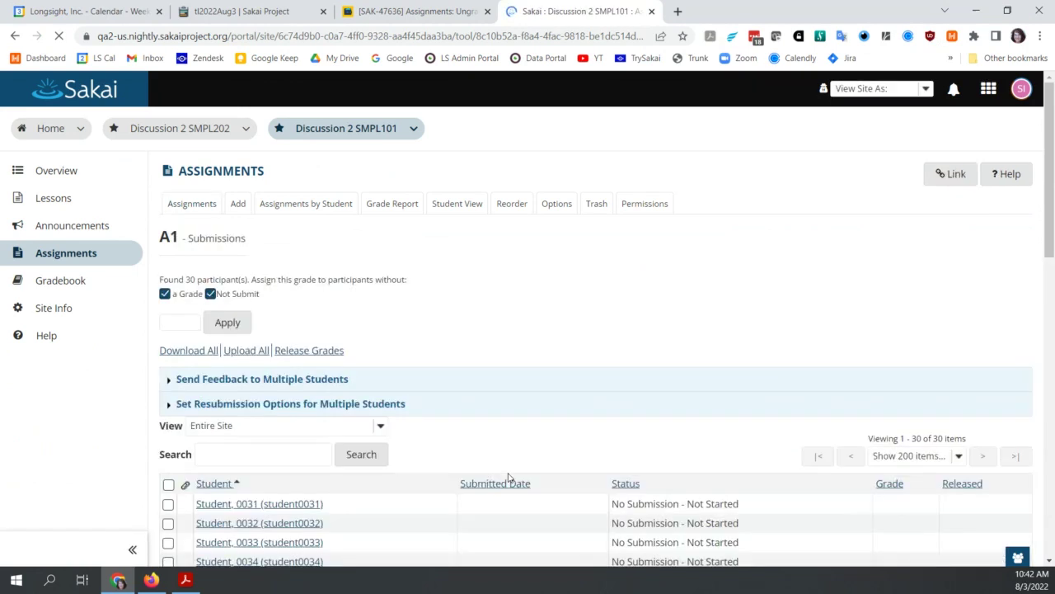
scroll(508, 477, down, 2)
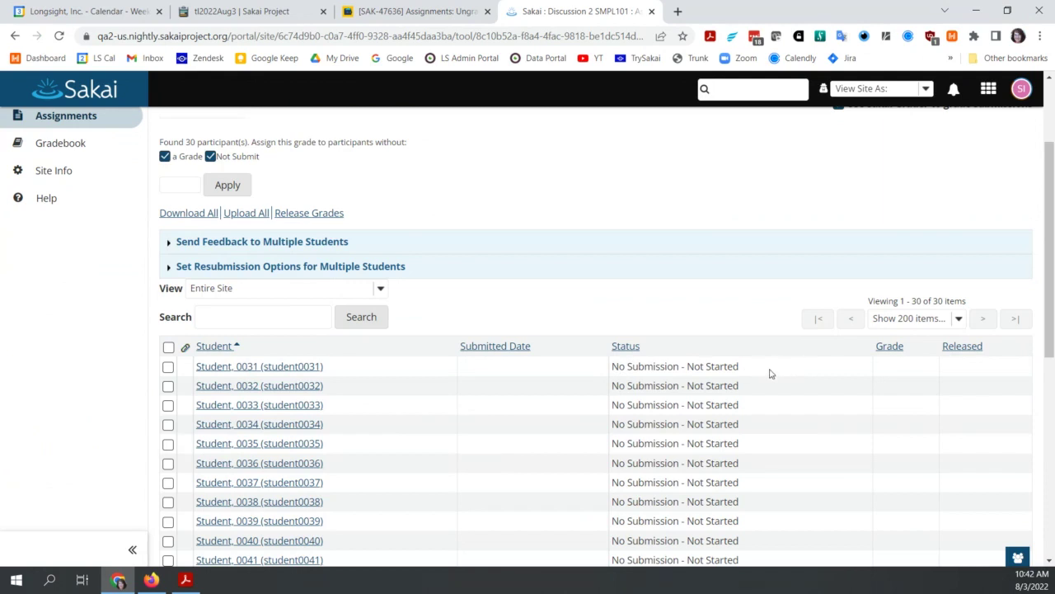
scroll(559, 288, up, 2)
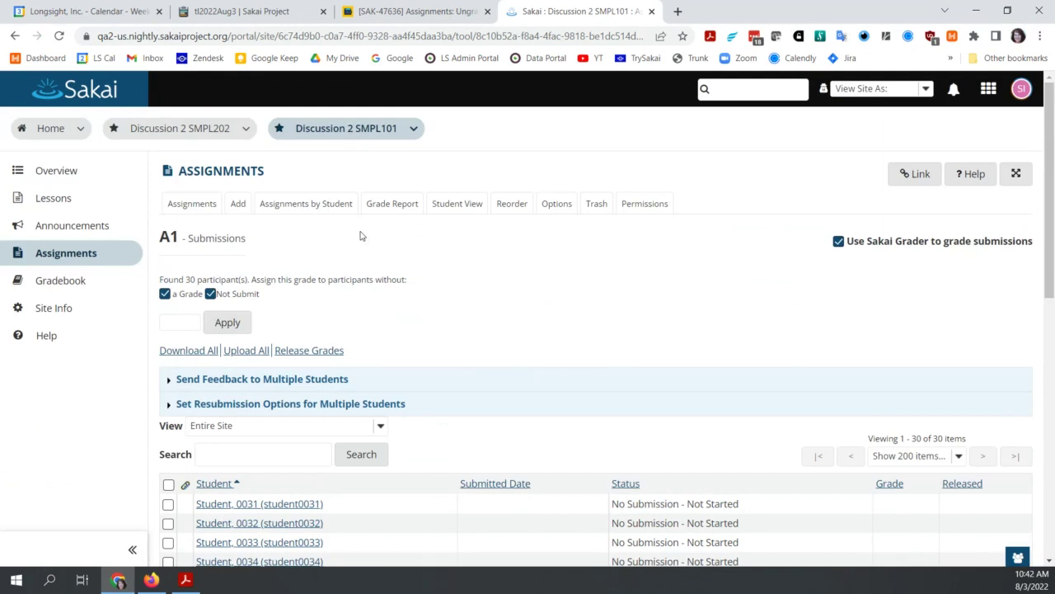
click(312, 203)
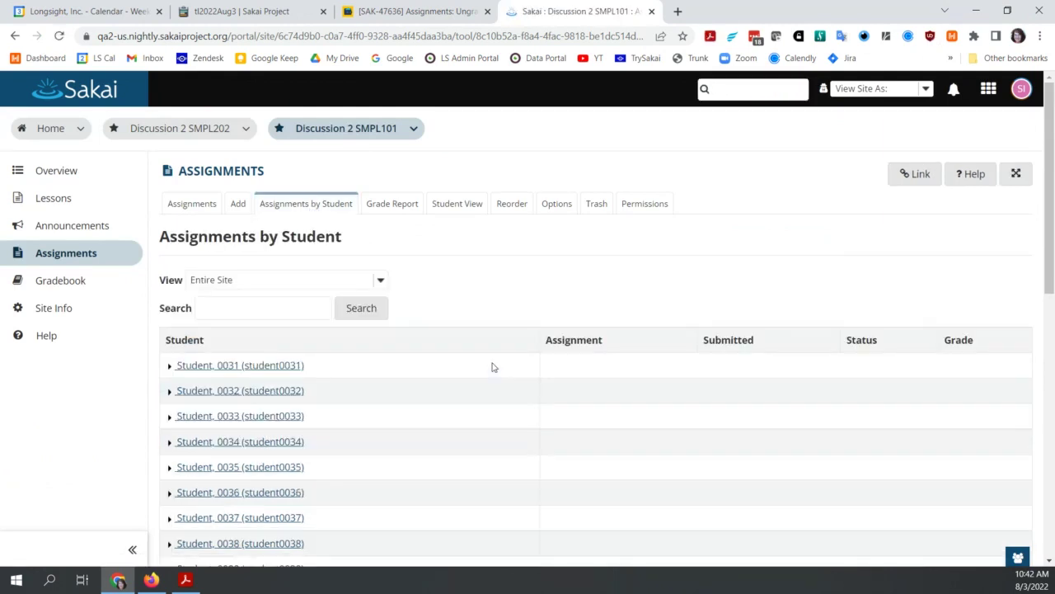
click(237, 365)
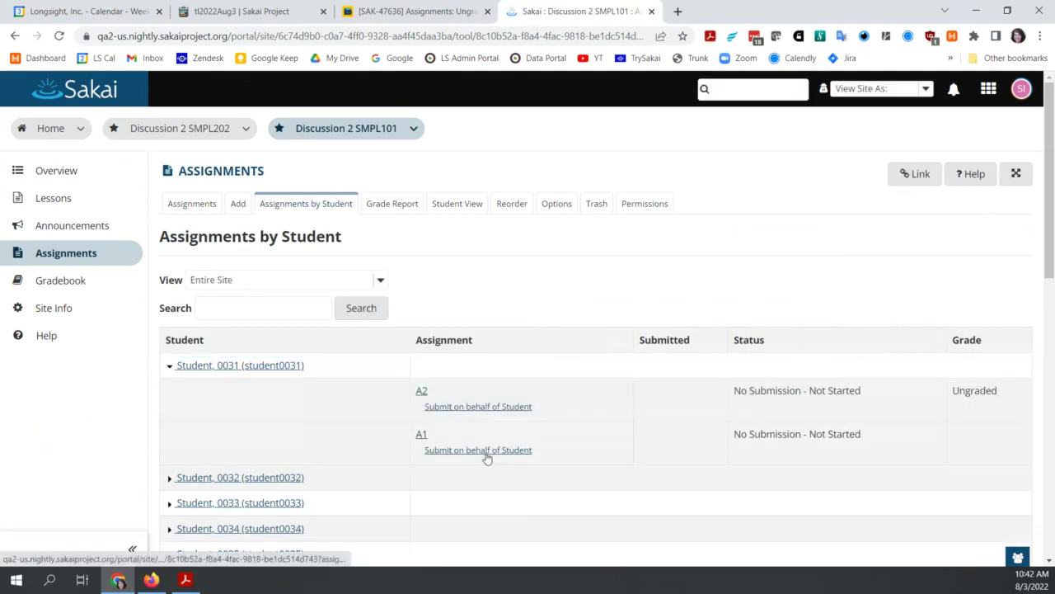
Step: Submit A1 for the first student with assignment text 'test', then return to the student list
click(484, 451)
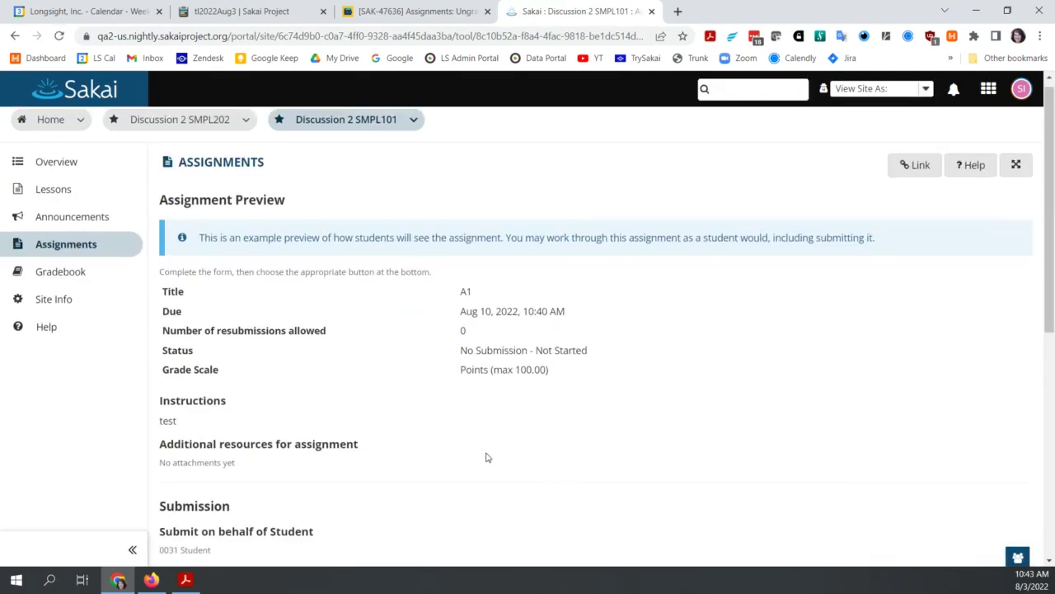
scroll(486, 454, down, 3)
click(292, 457)
text(test)
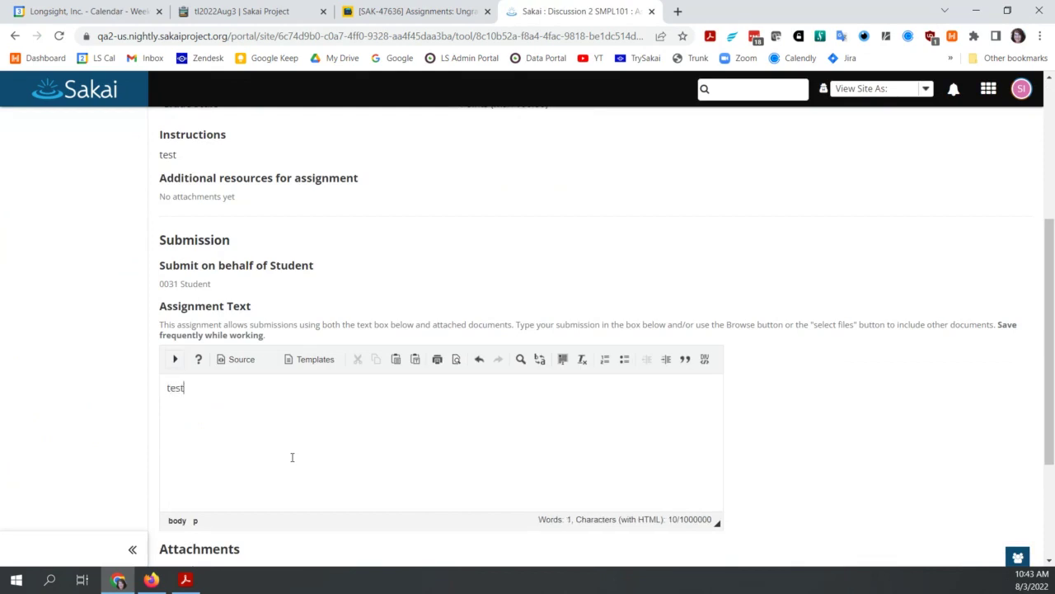
scroll(292, 457, down, 2)
click(187, 477)
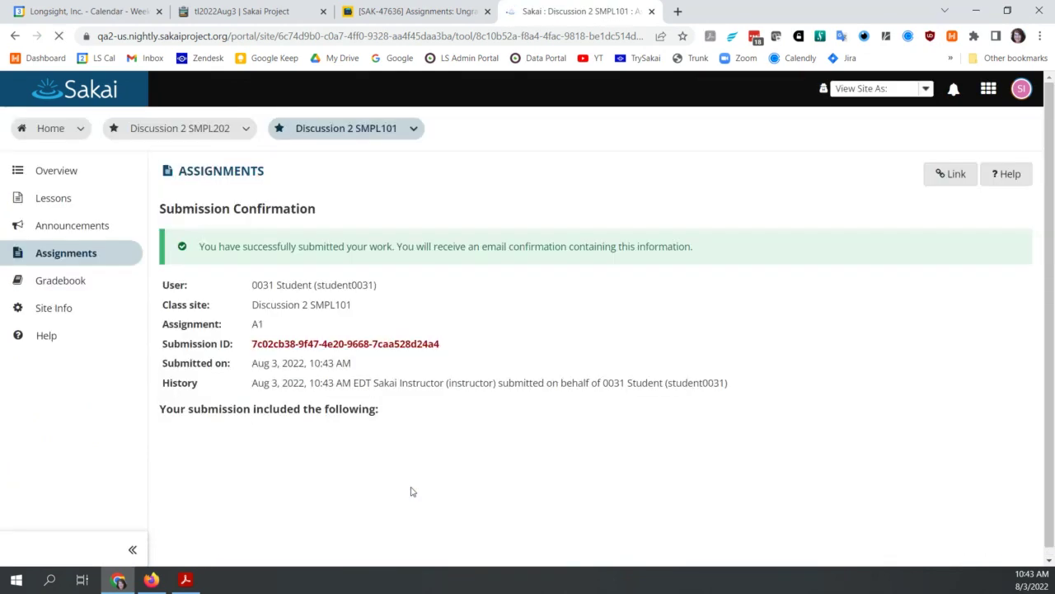
click(195, 493)
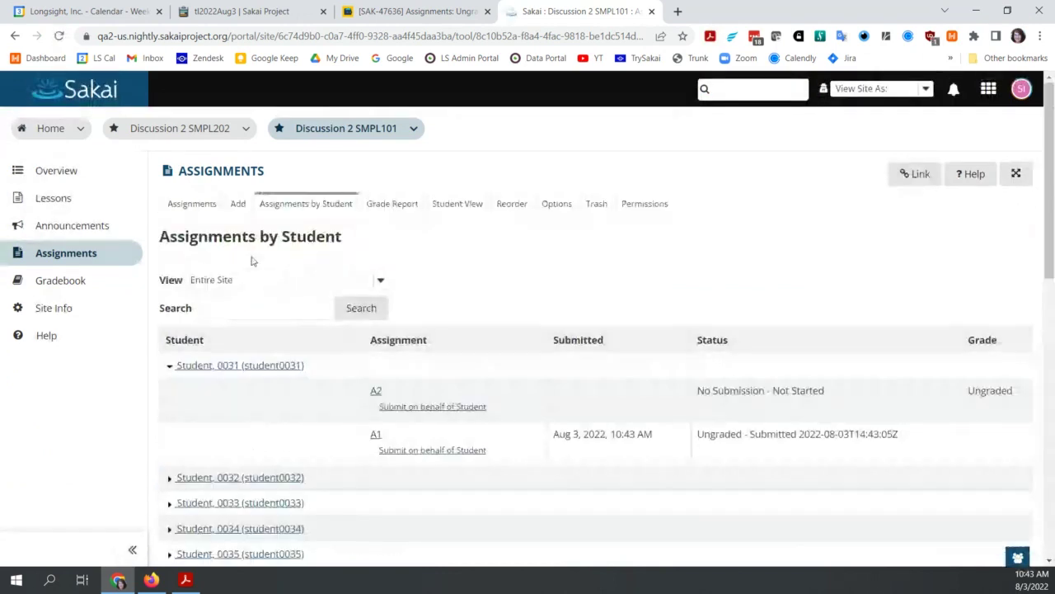
Step: Check A1's grading list, where the first student's submission shows Ungraded with a blank grade
click(185, 207)
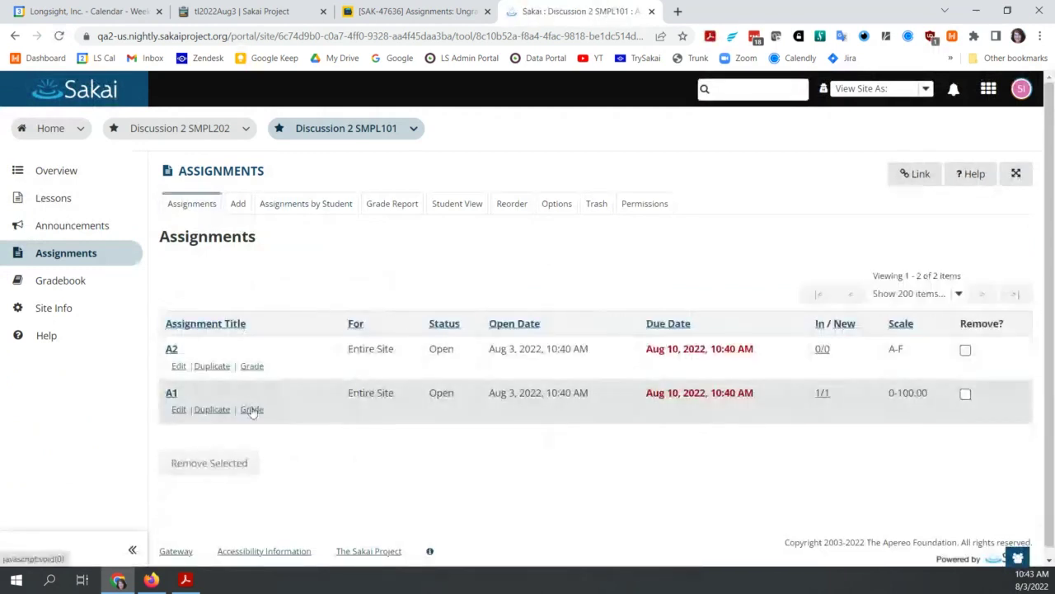
click(251, 410)
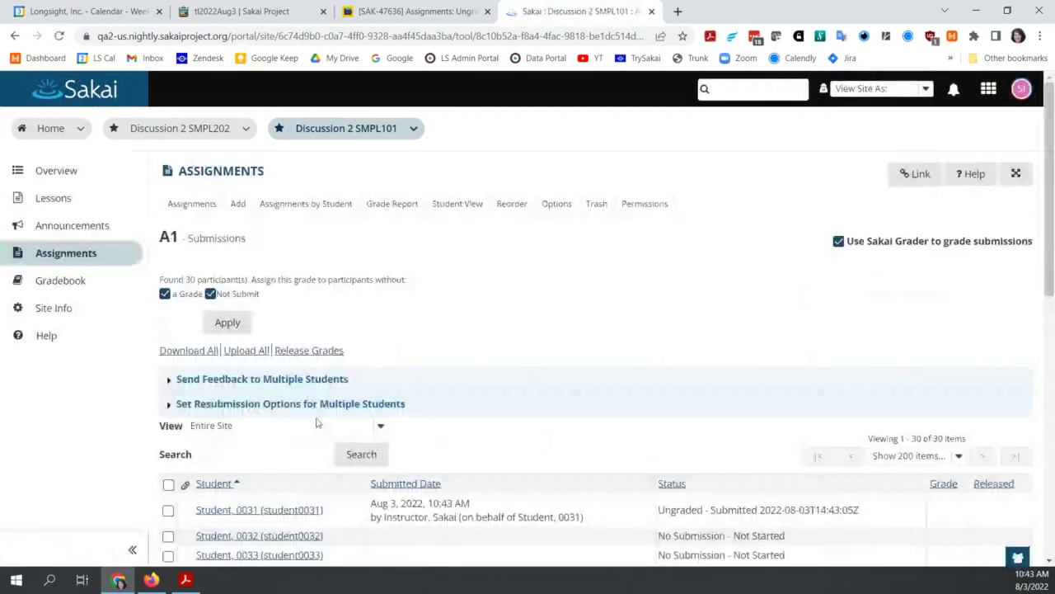
scroll(369, 451, down, 1)
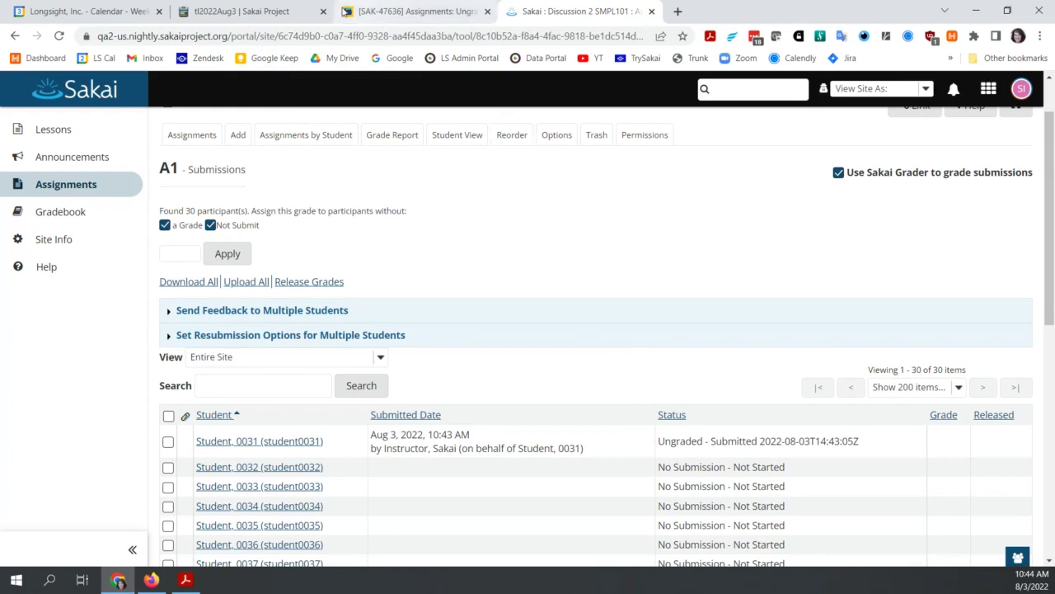
click(280, 13)
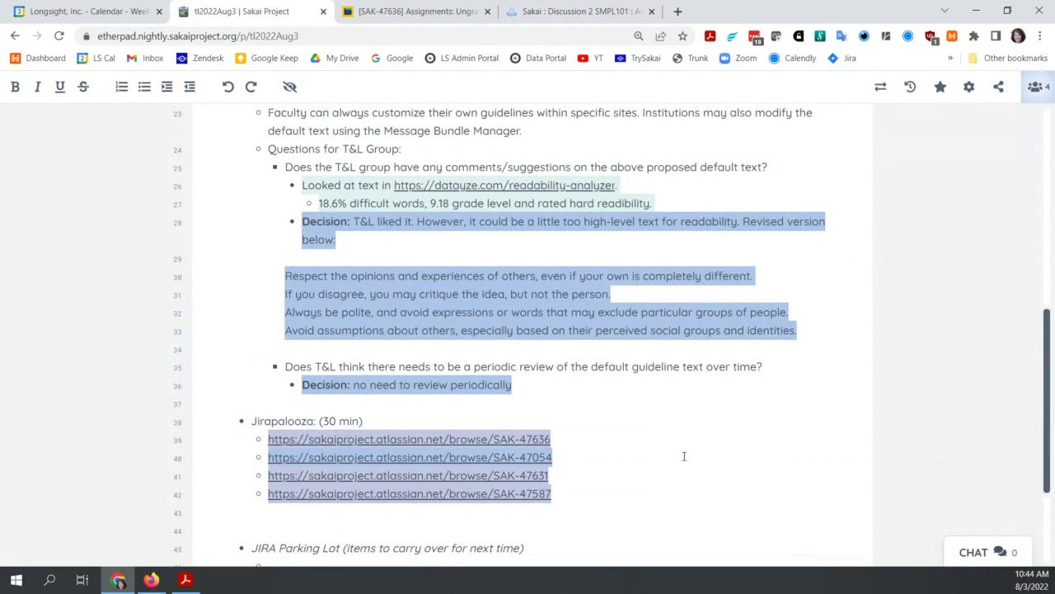
Step: Add a sub-bullet under SAK-47636: T&L will remove redundant 'ungraded' for all grade types, matching Points
scroll(683, 455, down, 2)
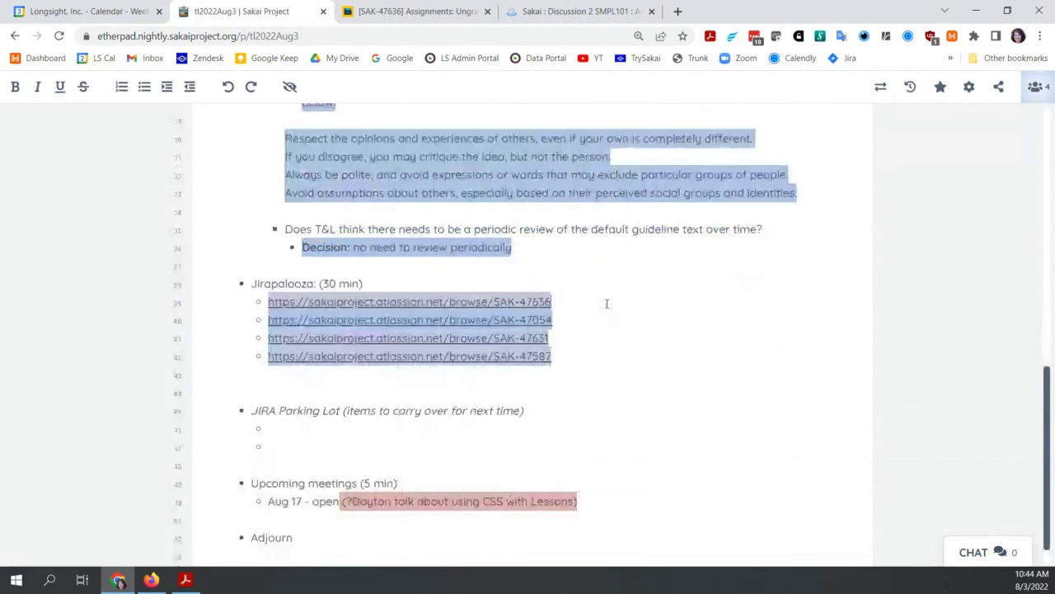
key(Return)
key(Tab)
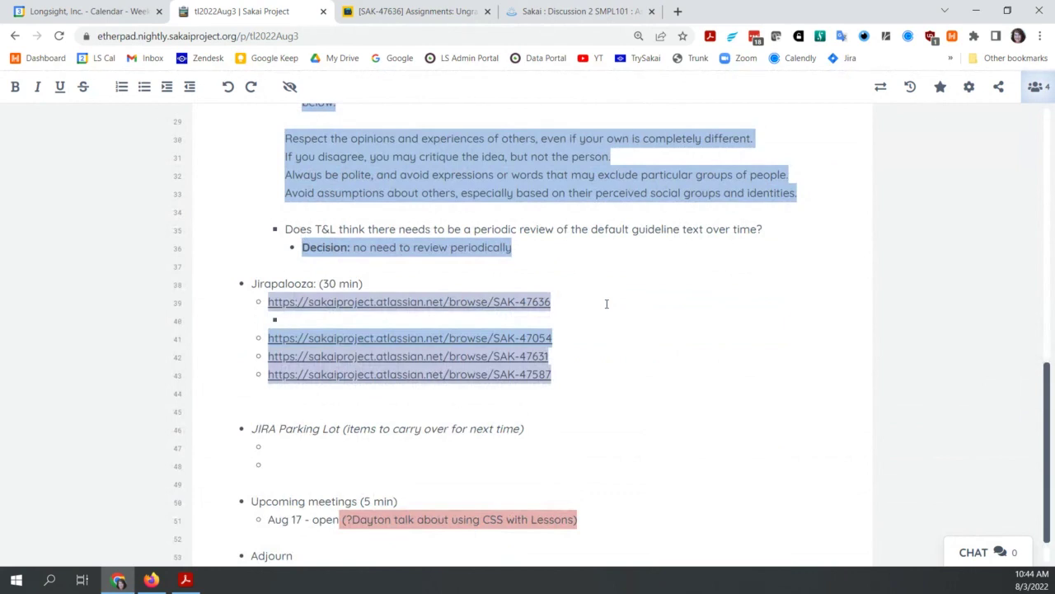
text(T&L decid)
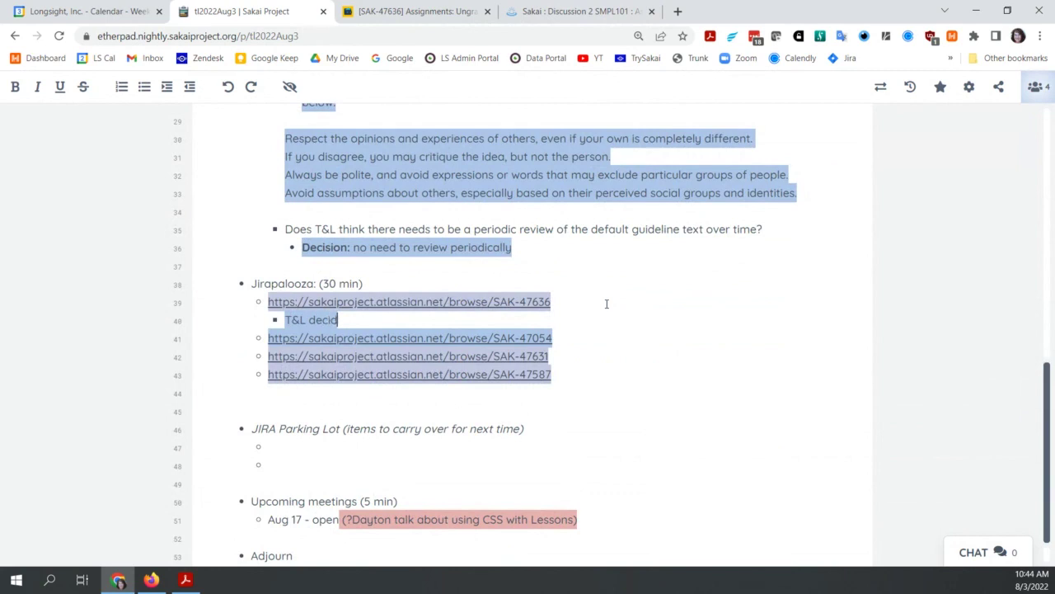
text(ed that )
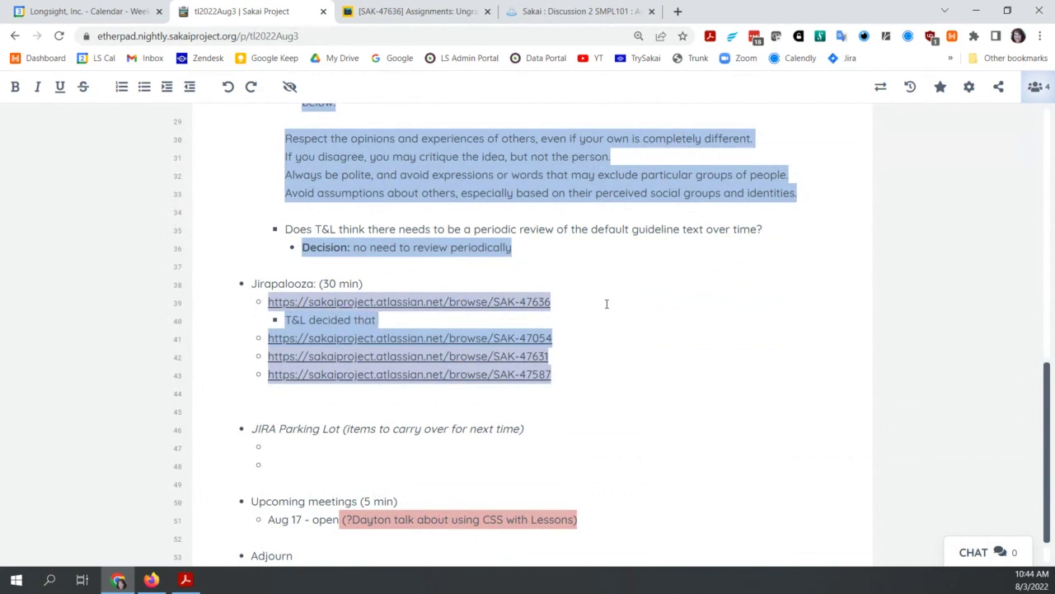
text("ungraded" in grade column is not needed)
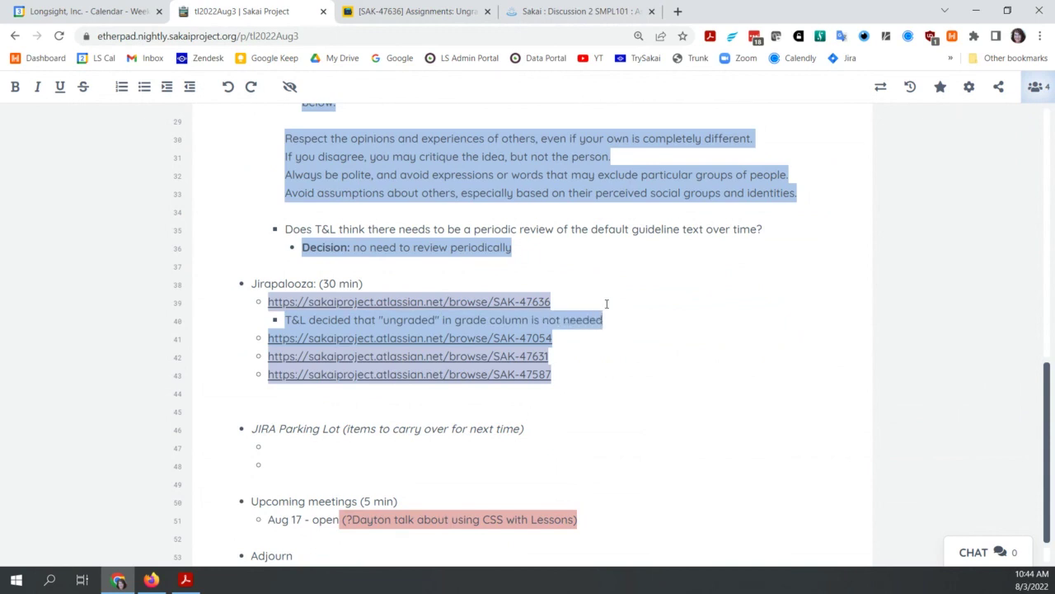
text(/redundant)
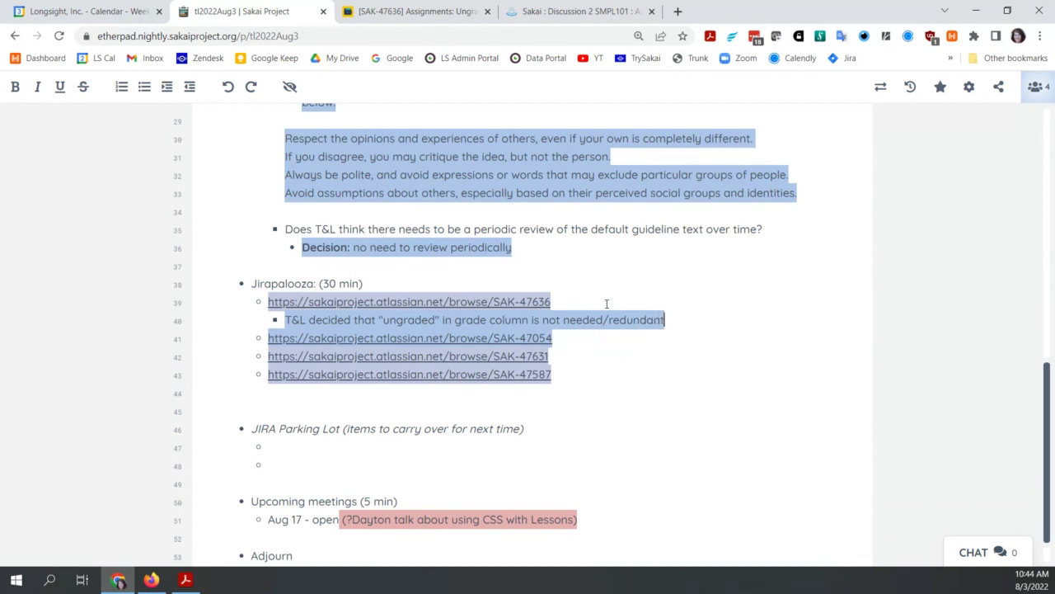
text( and should)
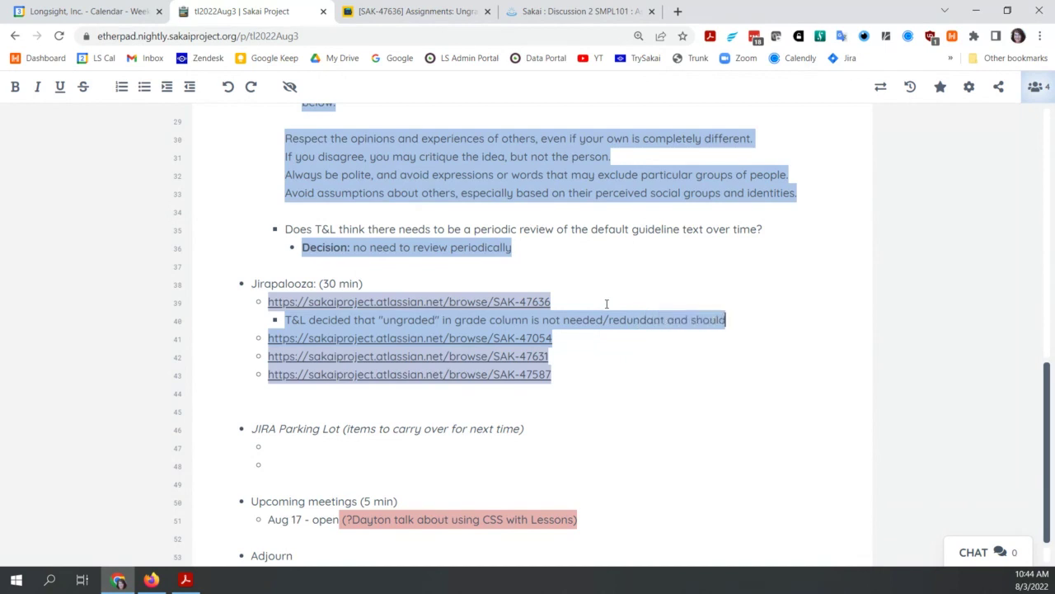
text( be removed)
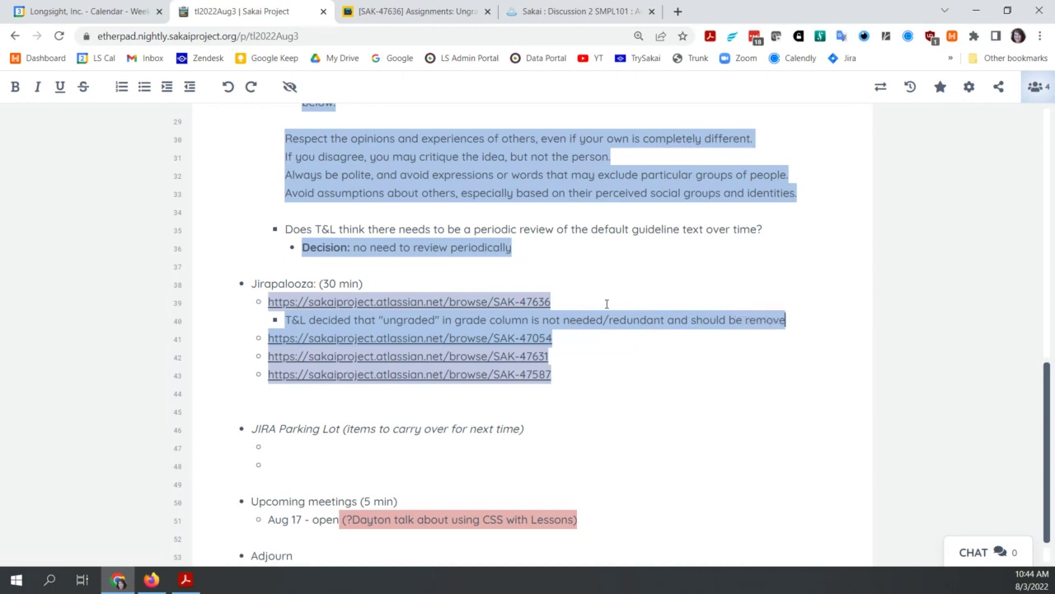
text(for all)
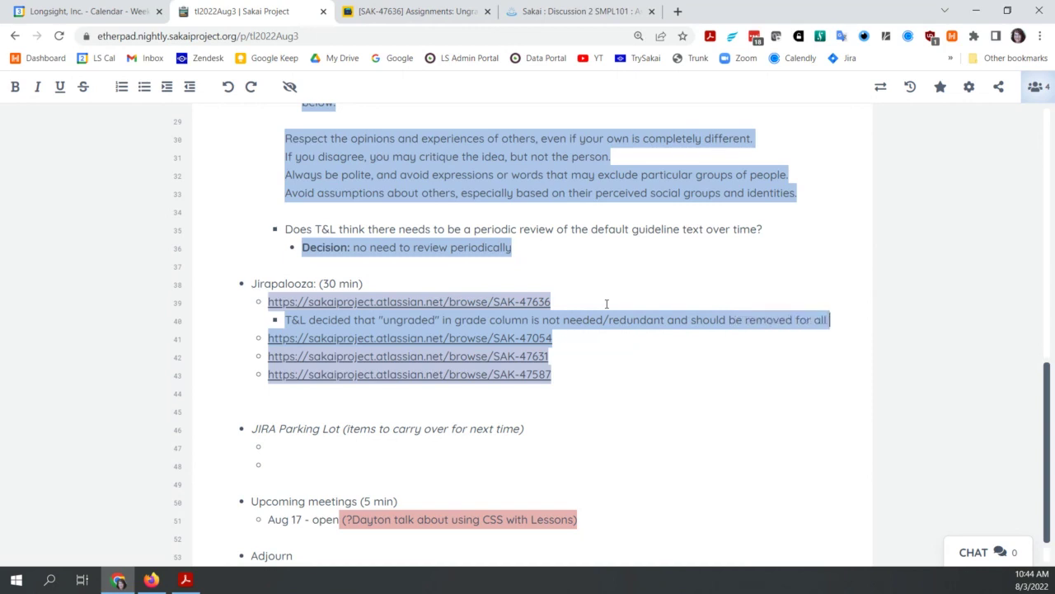
text( grade)
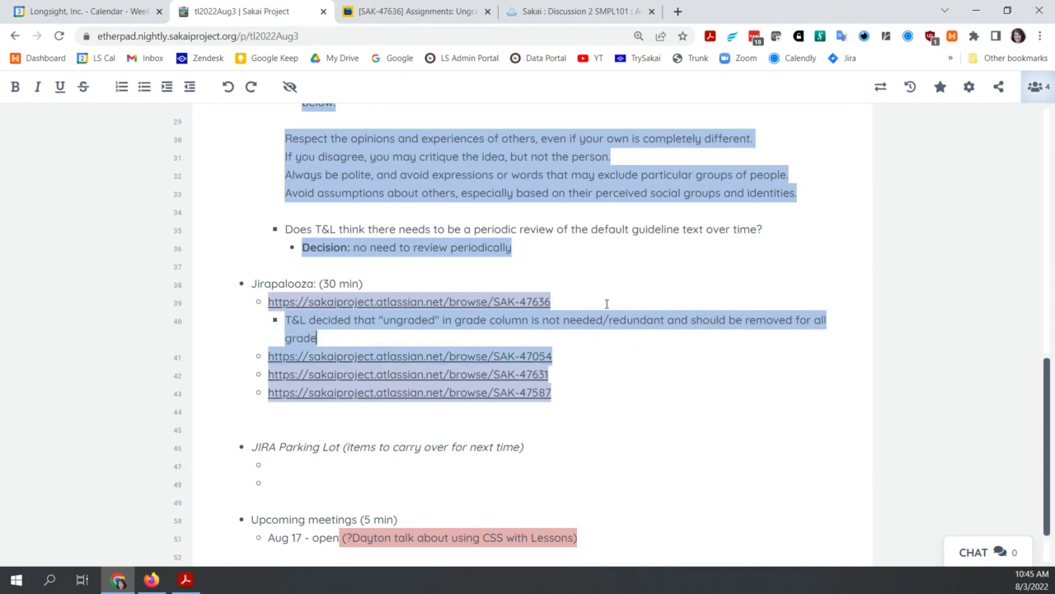
text( types to)
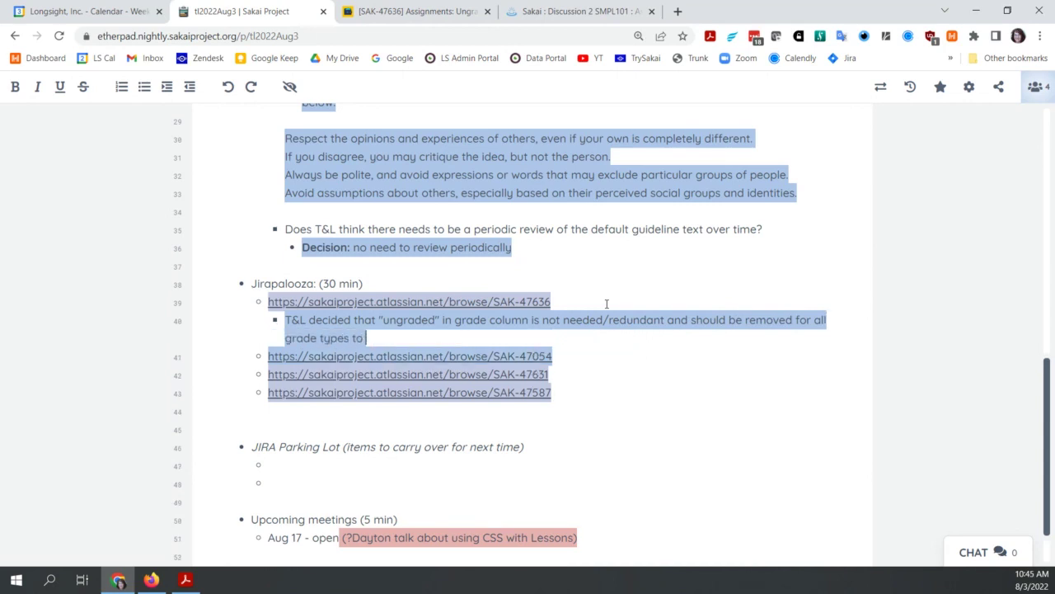
text( make them m)
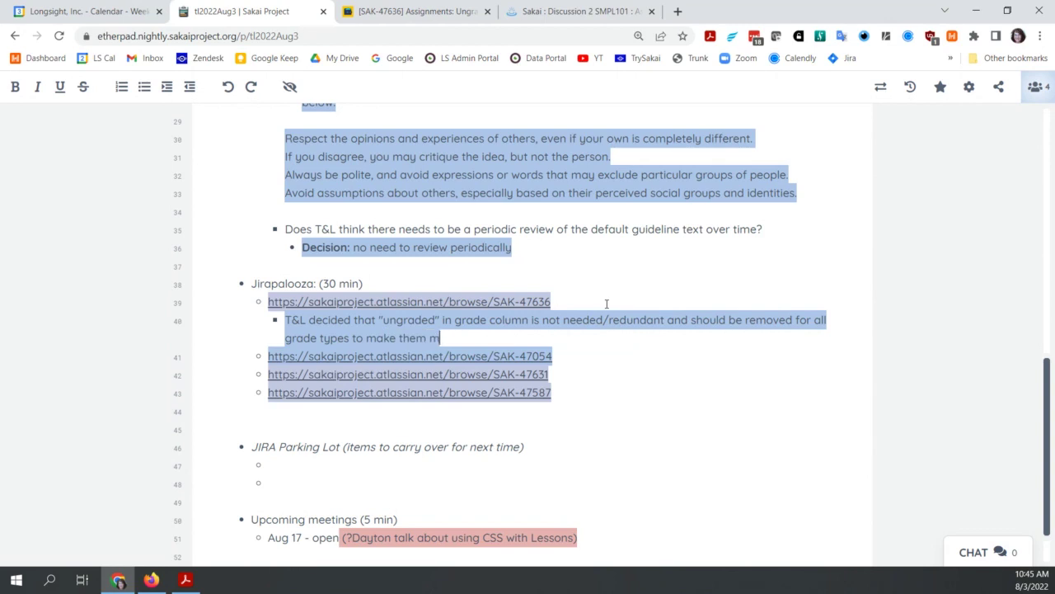
text(atch the Point)
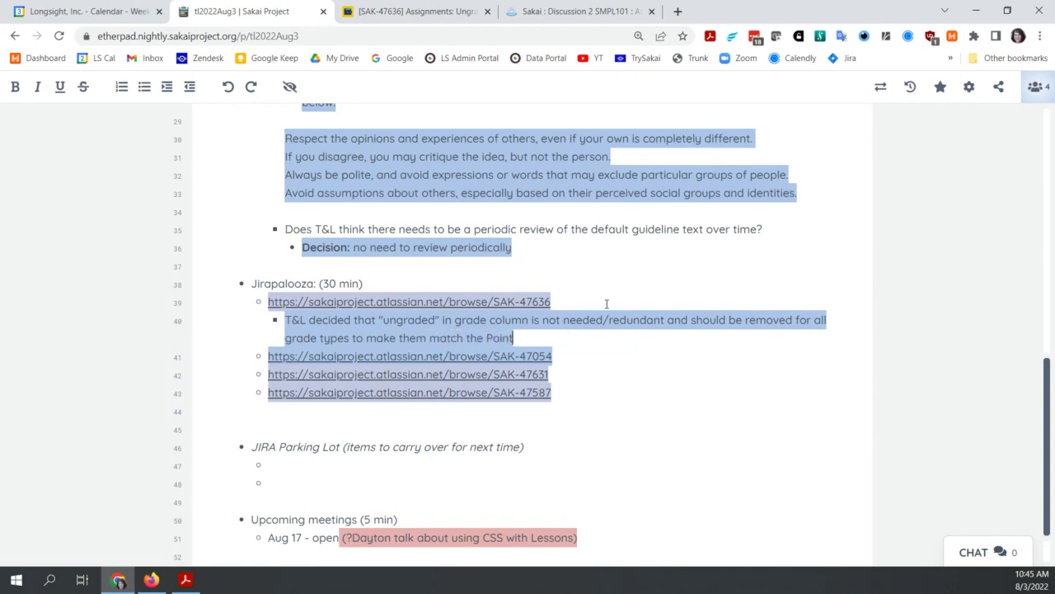
text(s behavior)
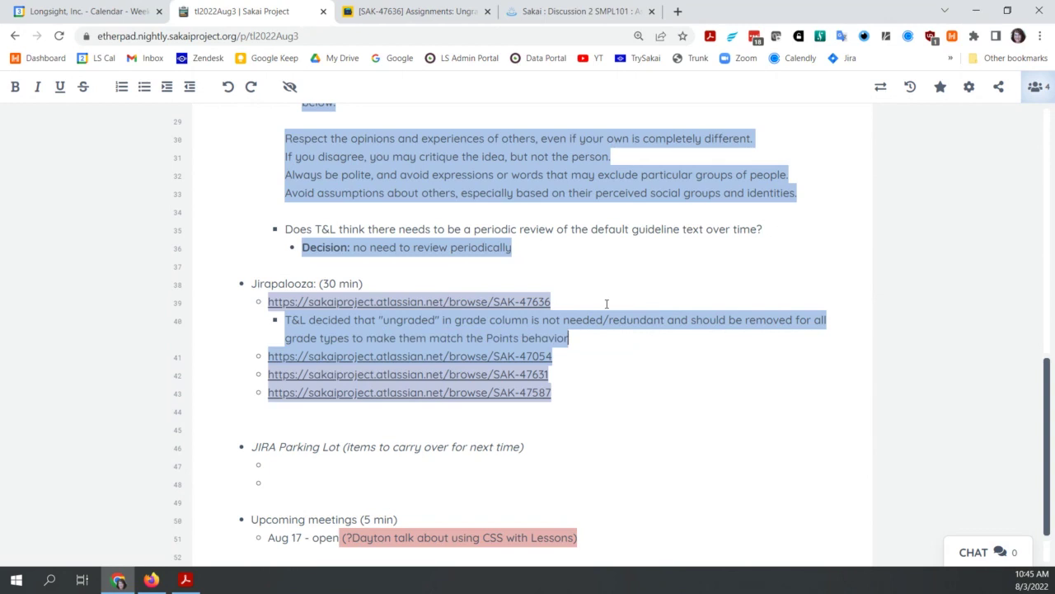
key(Down)
Step: Open SAK-47054 in Jira and scroll to its seven attachments and first comment
click(383, 363)
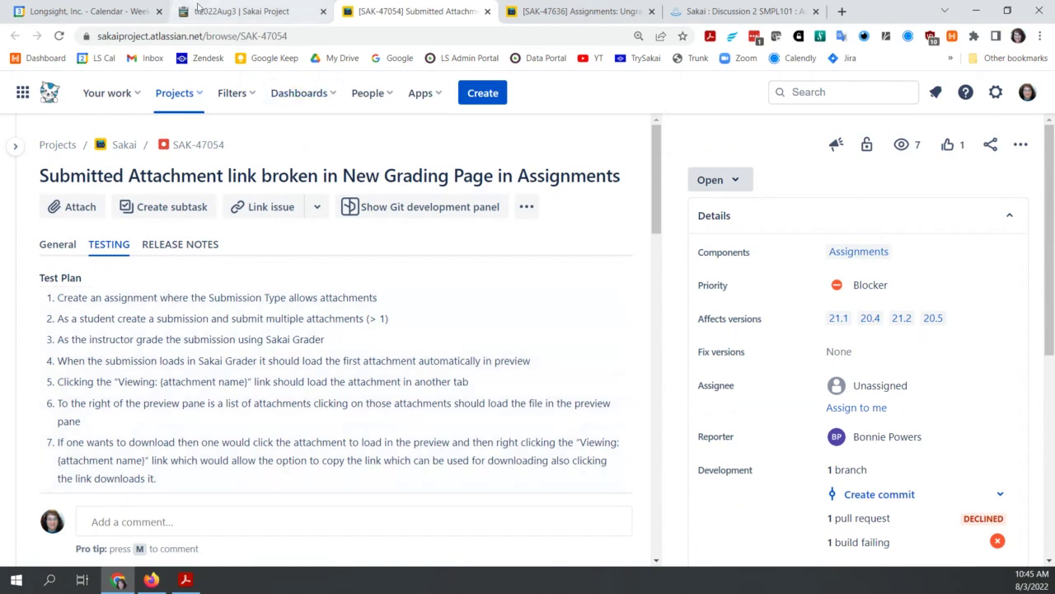
click(247, 13)
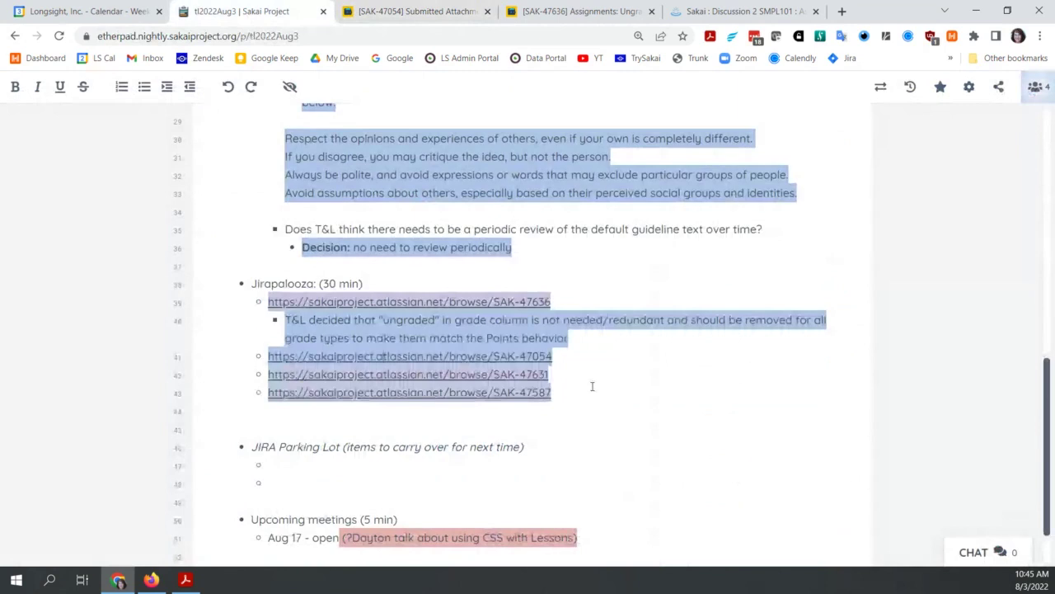
click(429, 10)
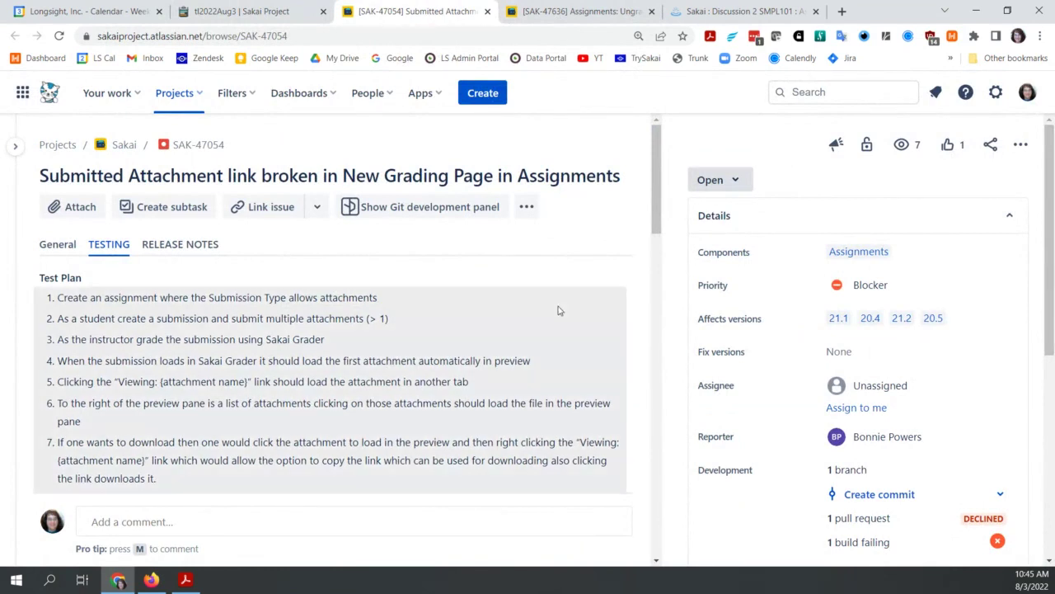
scroll(557, 310, down, 3)
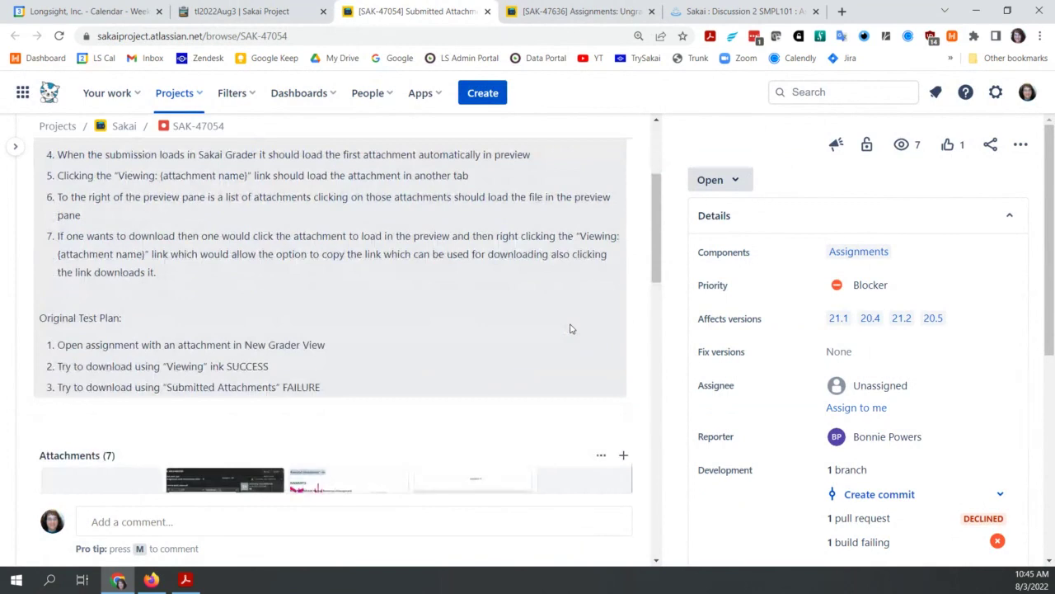
scroll(569, 329, down, 4)
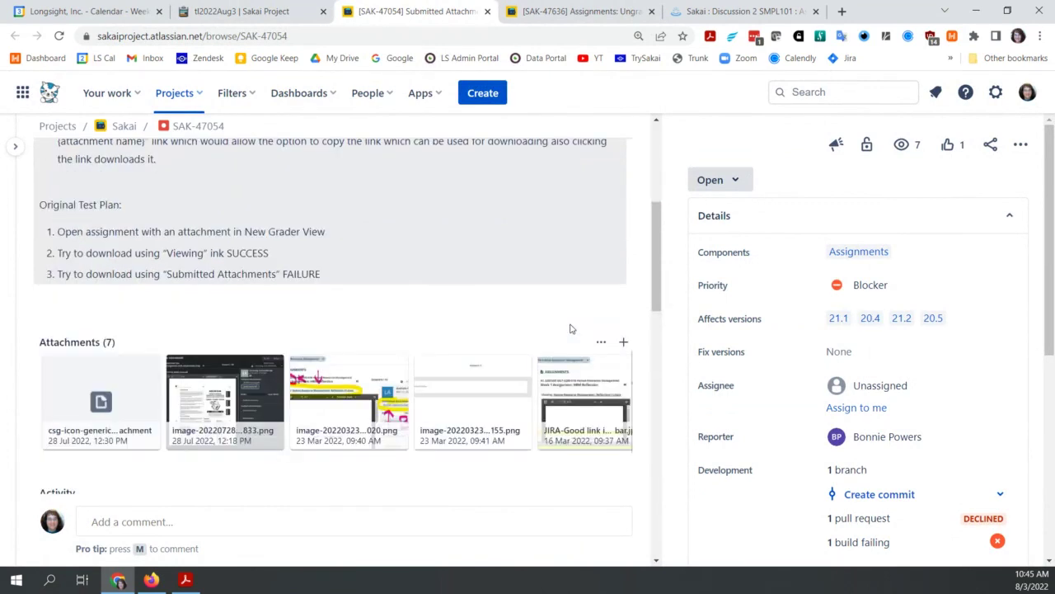
scroll(483, 441, down, 1)
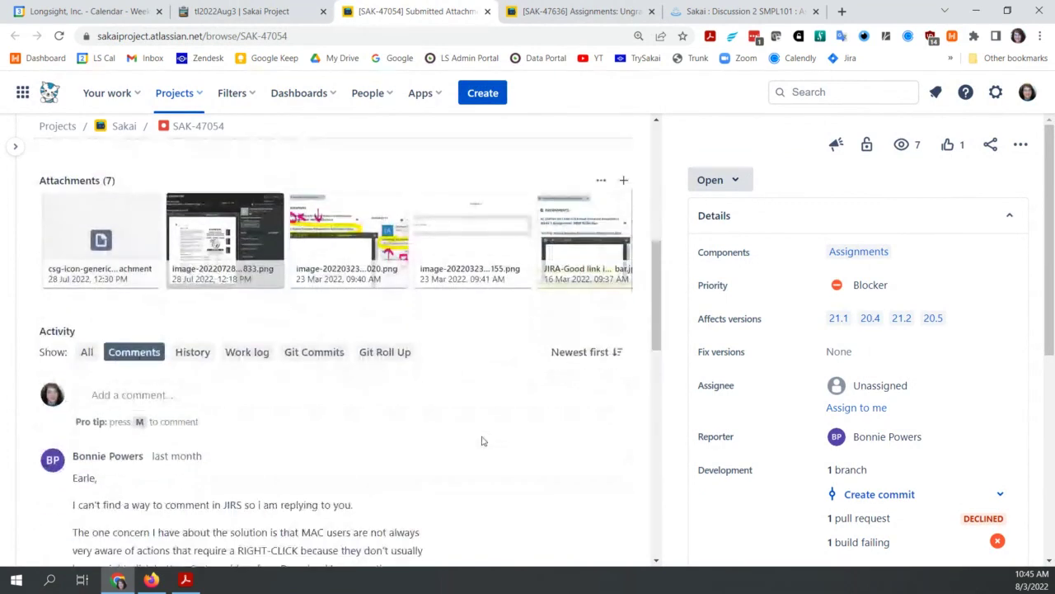
scroll(483, 441, down, 2)
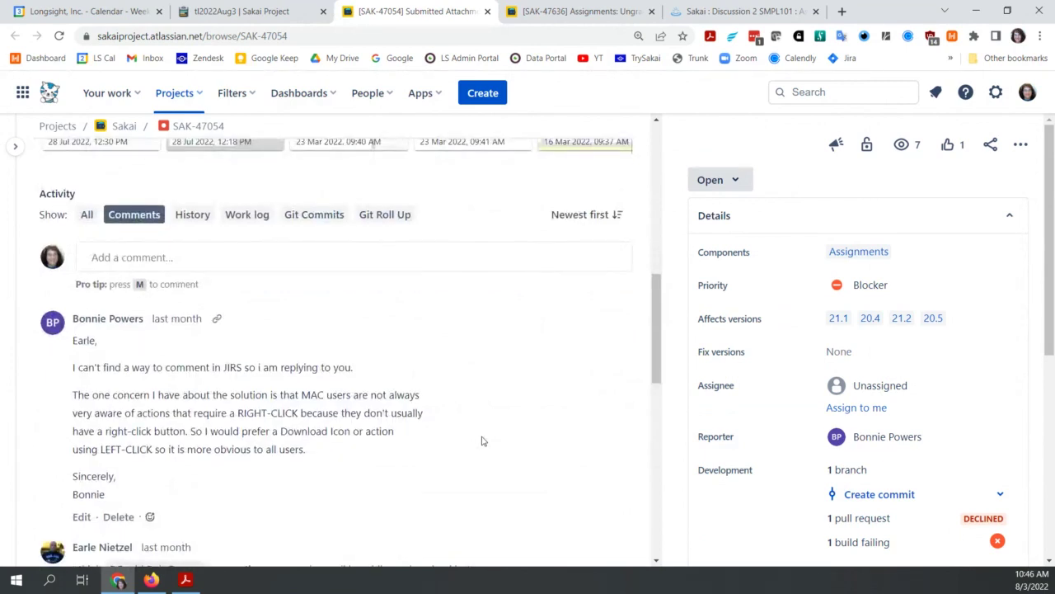
scroll(483, 441, up, 2)
mouse_move(98, 260)
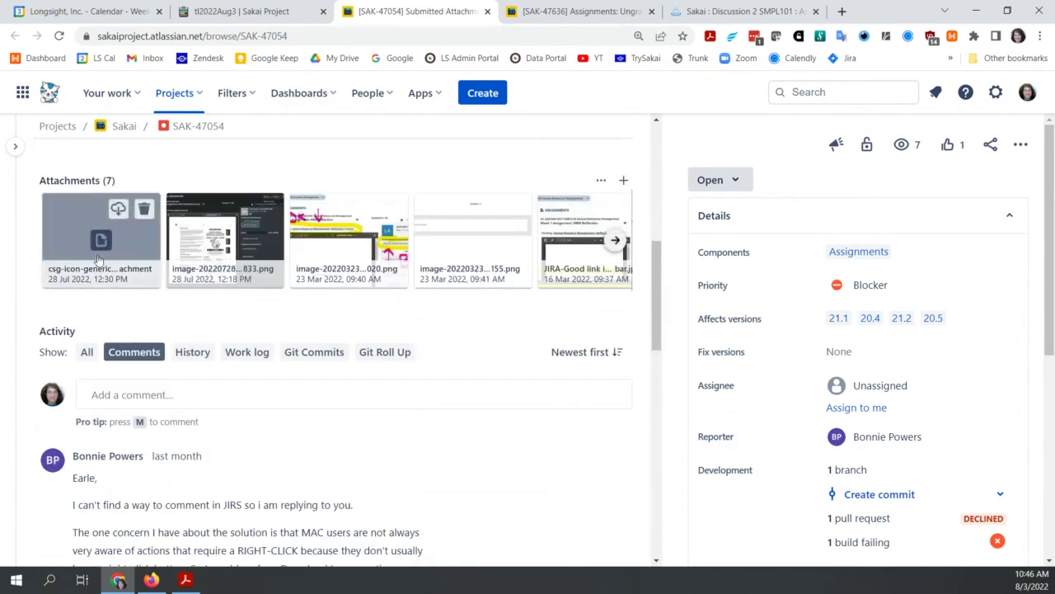
Step: Step forward through SAK-47054's screenshots up to JiraSubmittedAttachmentLinkBroken.jpg
click(245, 244)
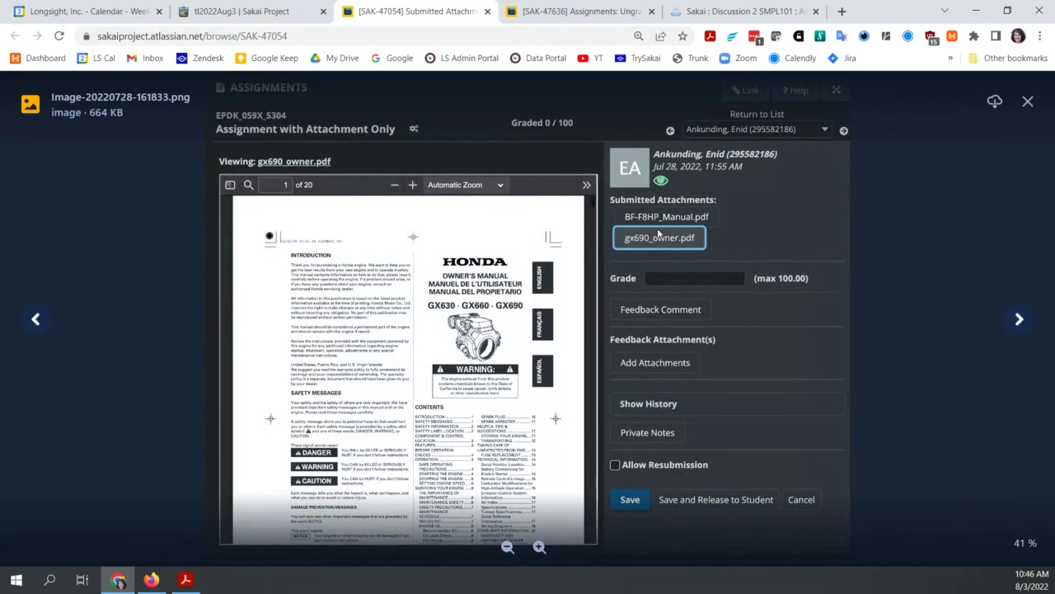
click(175, 202)
click(1009, 326)
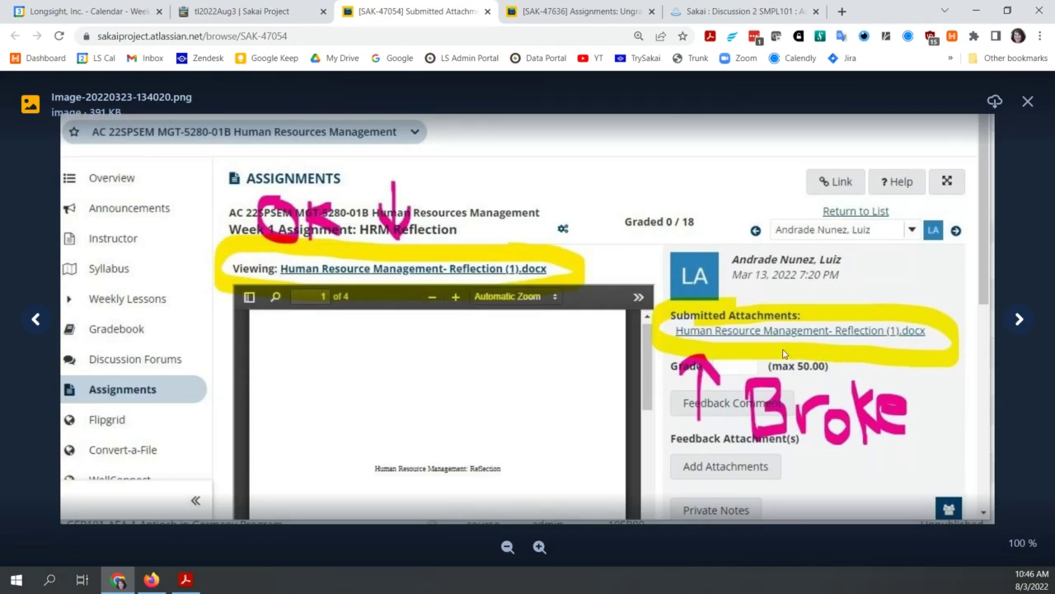
click(1019, 322)
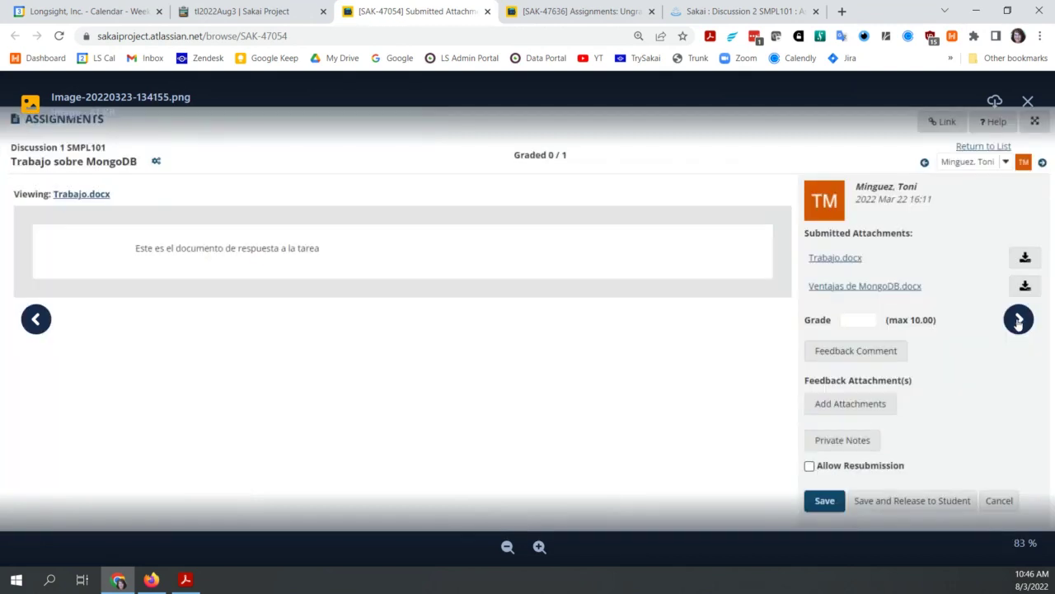
click(1018, 322)
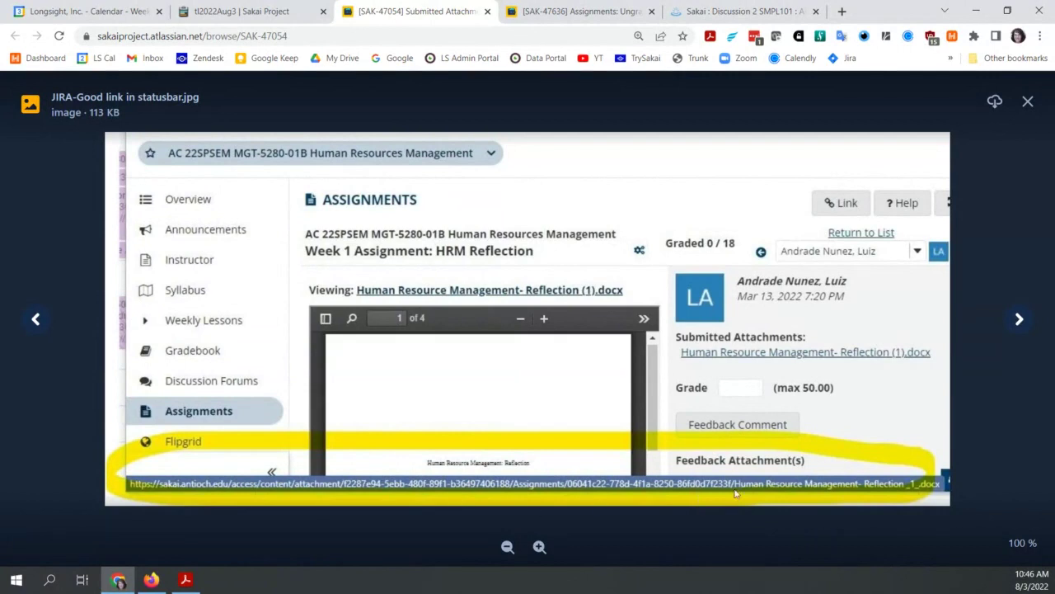
click(1028, 327)
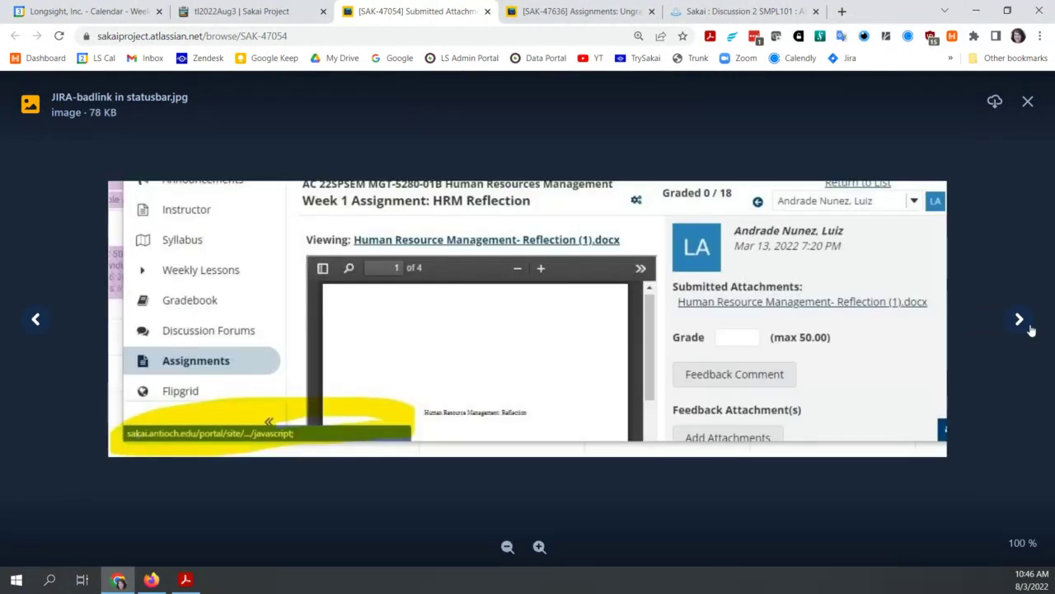
click(1030, 329)
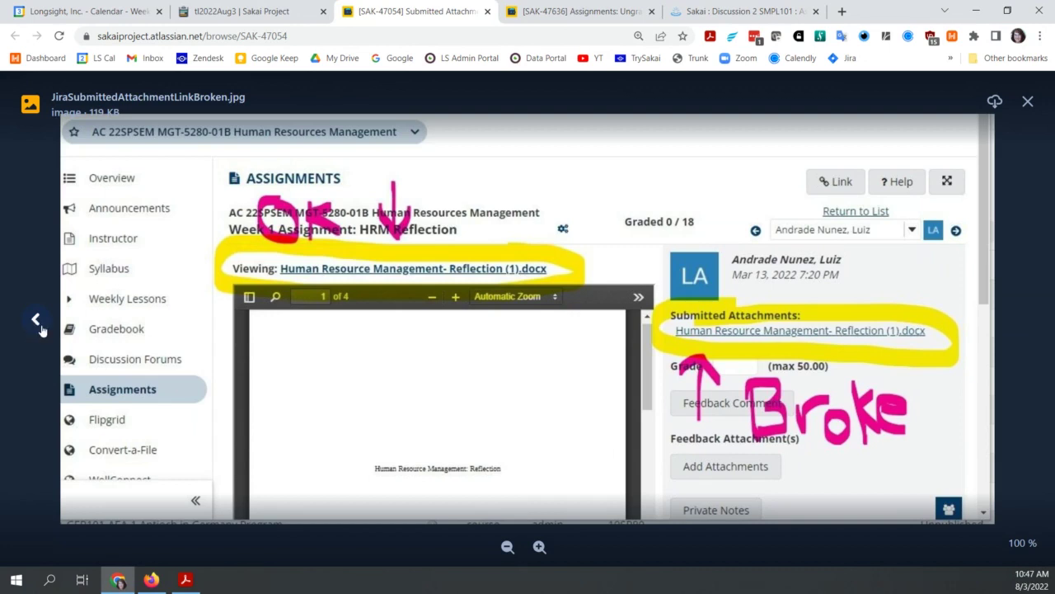
Step: Step back through the screenshots to the first Honda manual image
click(36, 320)
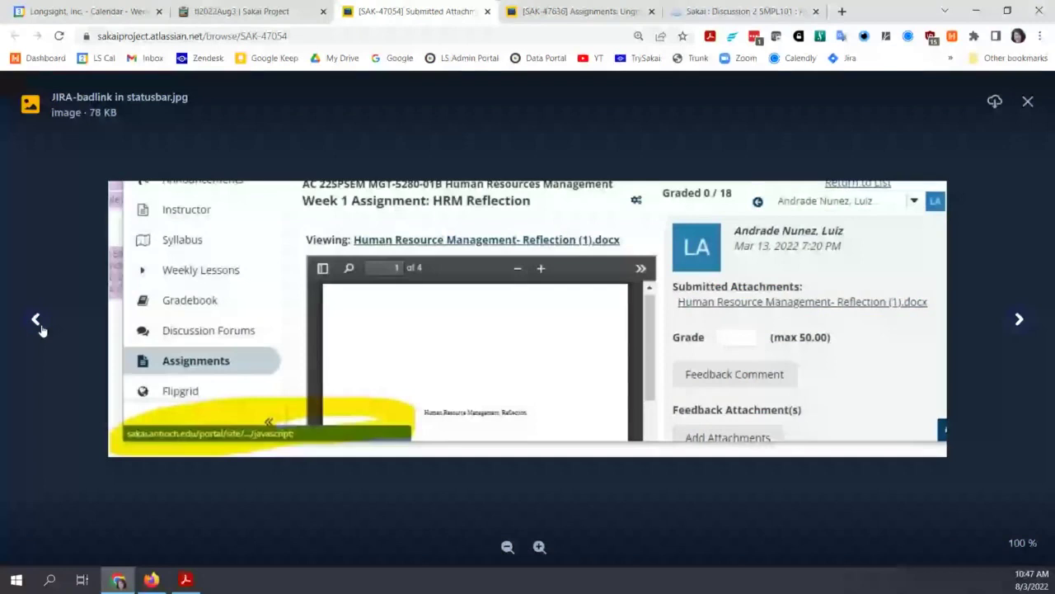
click(37, 322)
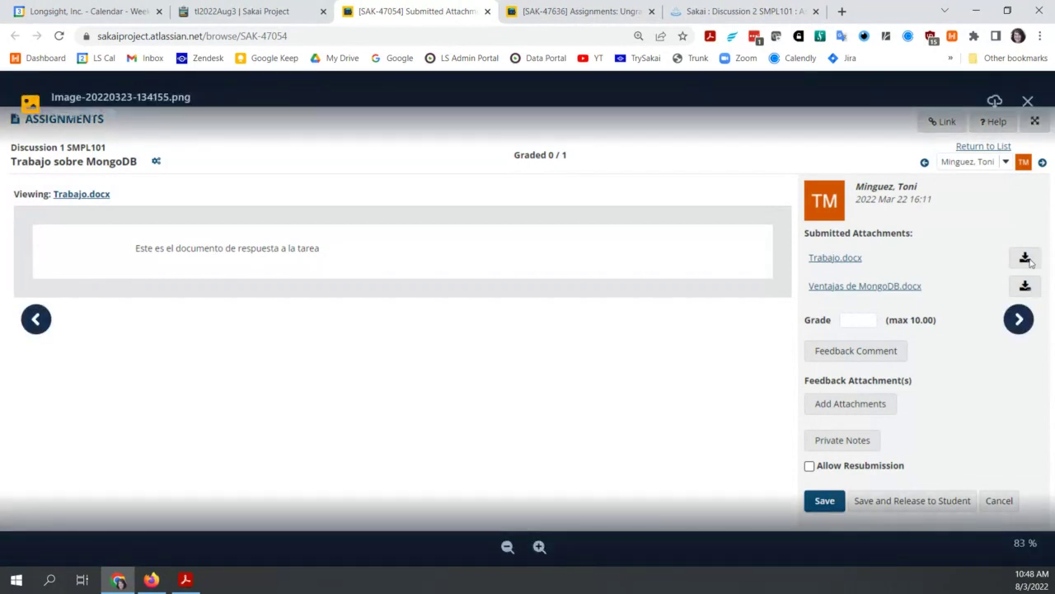
click(35, 321)
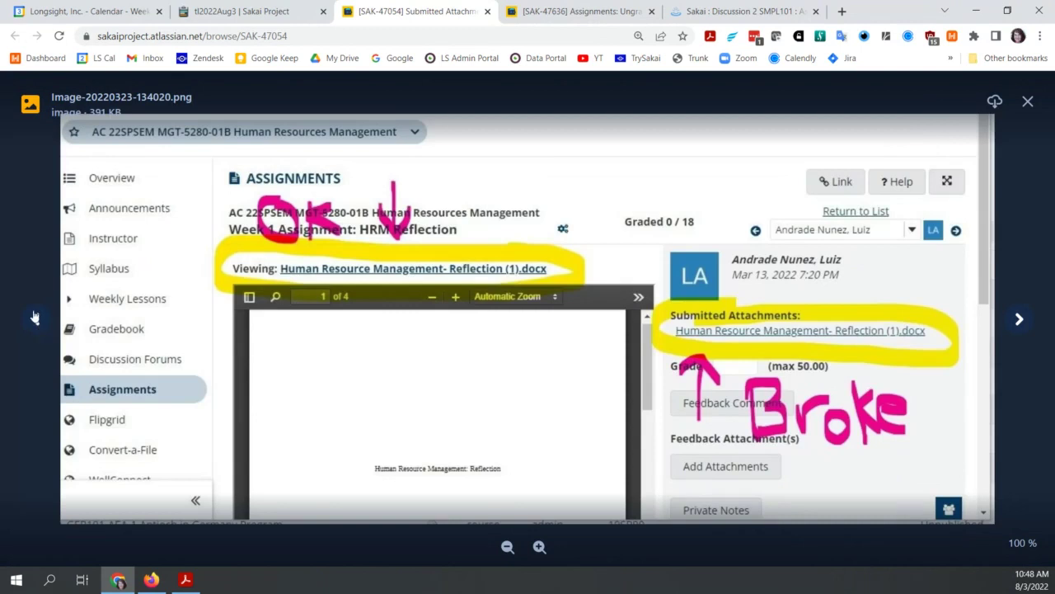
click(35, 317)
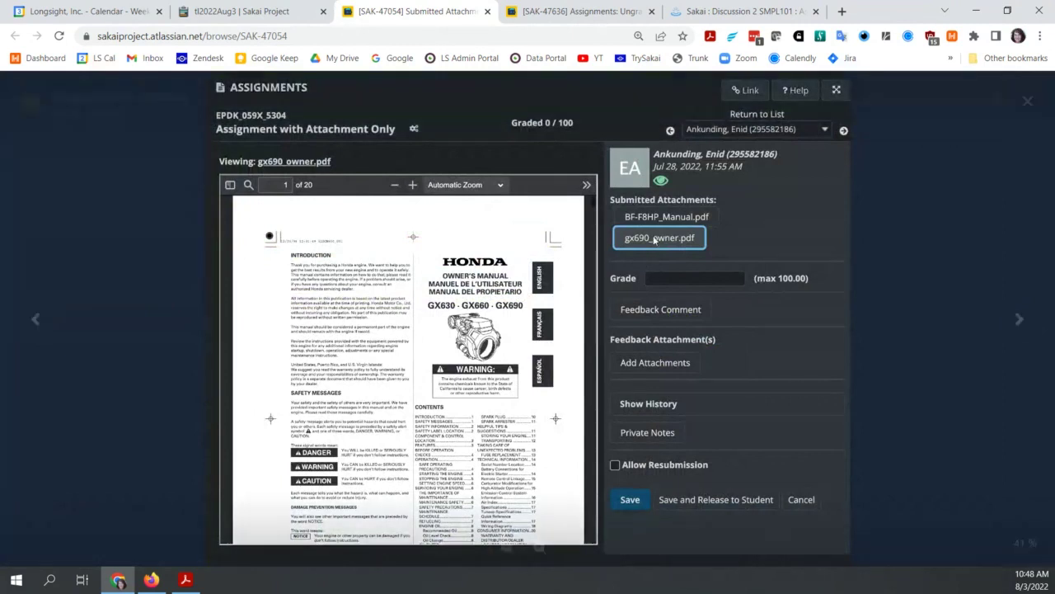
Step: Advance the viewer to Image-20220323-134155.png, the grading page with per-file download buttons
mouse_move(653, 247)
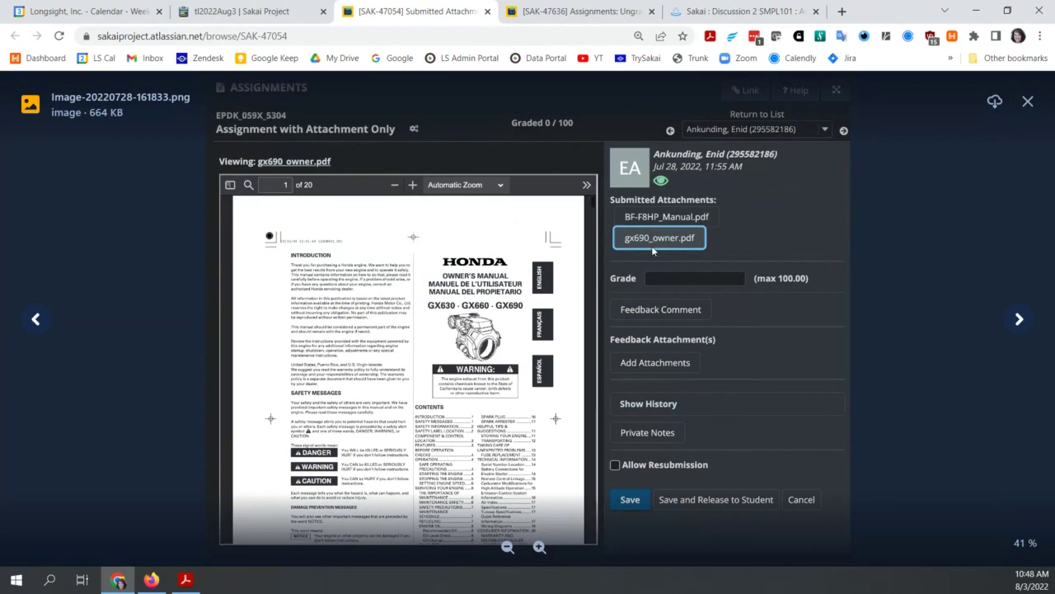
click(1017, 326)
click(1018, 322)
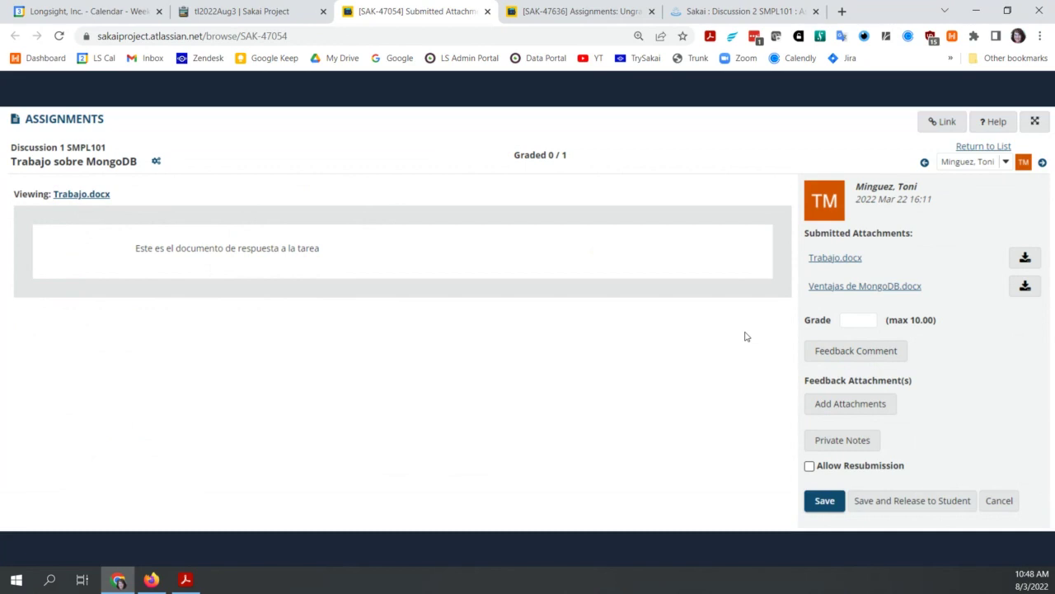
mouse_move(740, 317)
mouse_move(1002, 217)
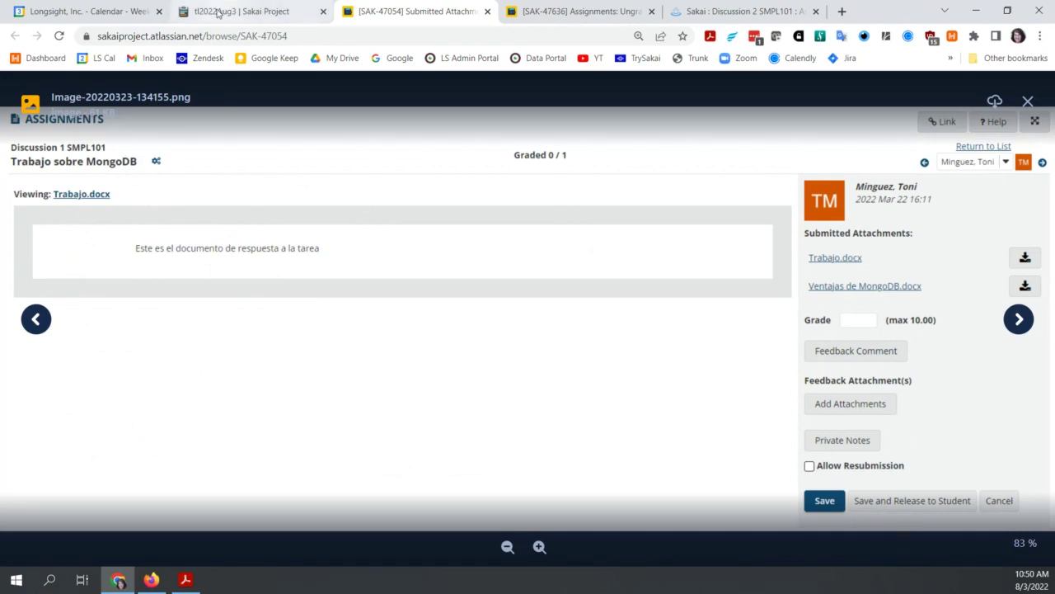
Step: Note under SAK-47054: 'We like the separate download buttons next to the files in the submission list'
click(219, 12)
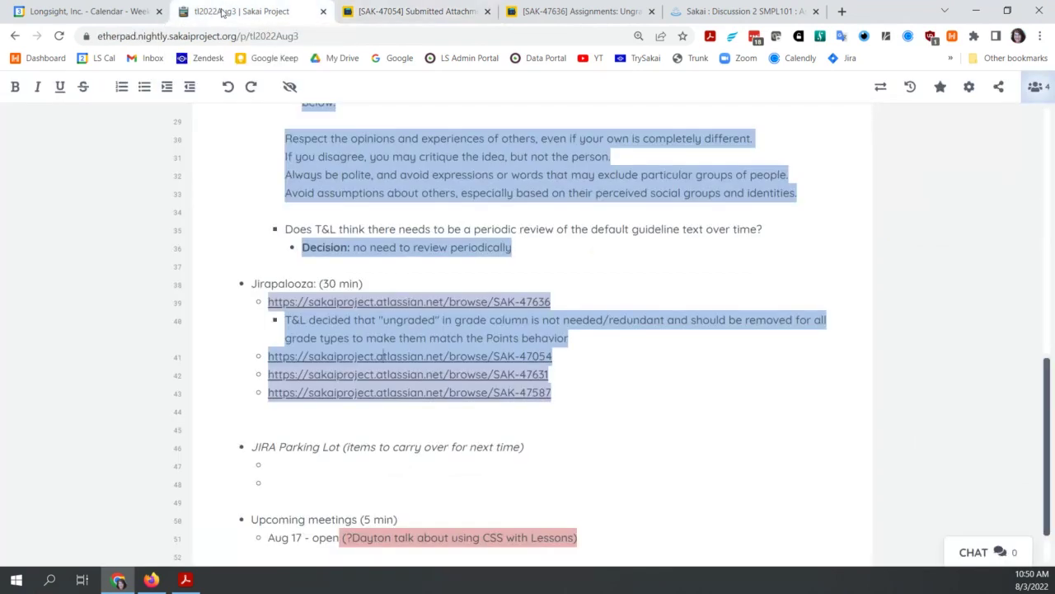
click(567, 357)
key(Return)
key(Tab)
text(We like the)
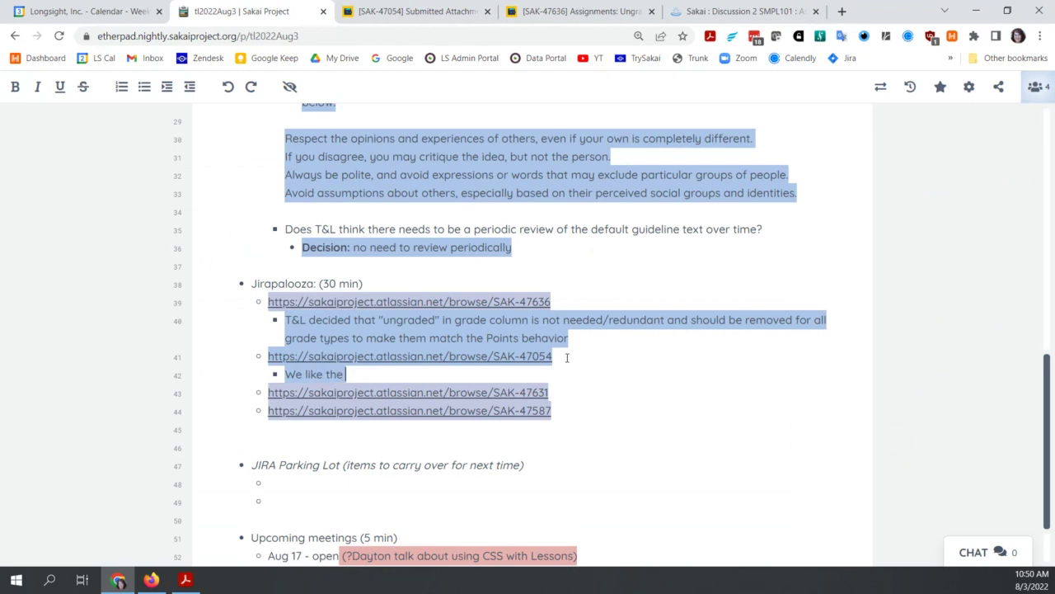
text( separate downoad)
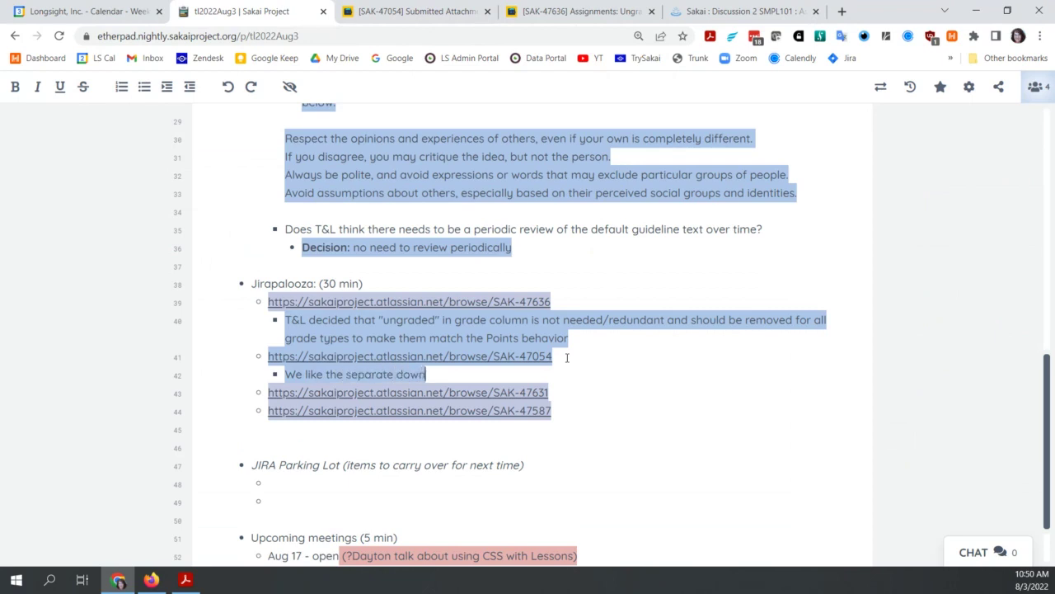
key(BackSpace)
key(BackSpace)
key(BackSpace)
text(load by)
text(tton)
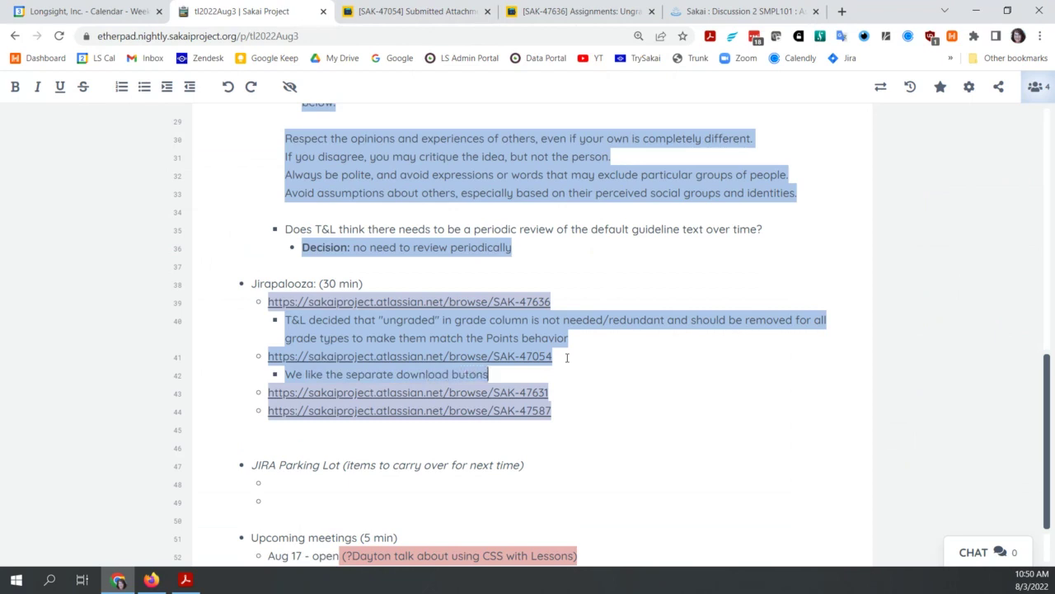
text(s next to the)
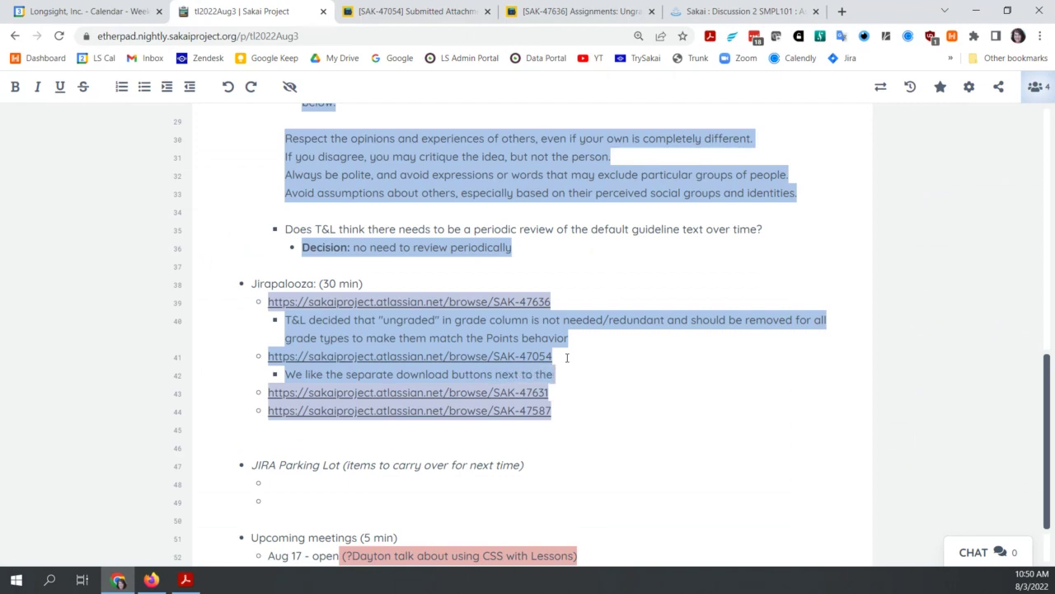
text( files in the)
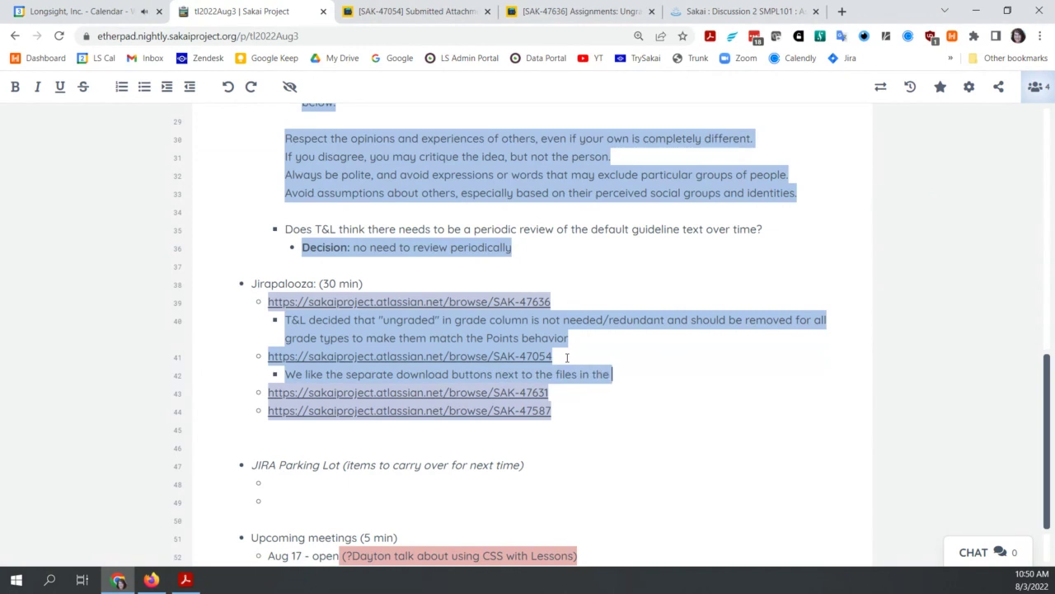
text( submission list)
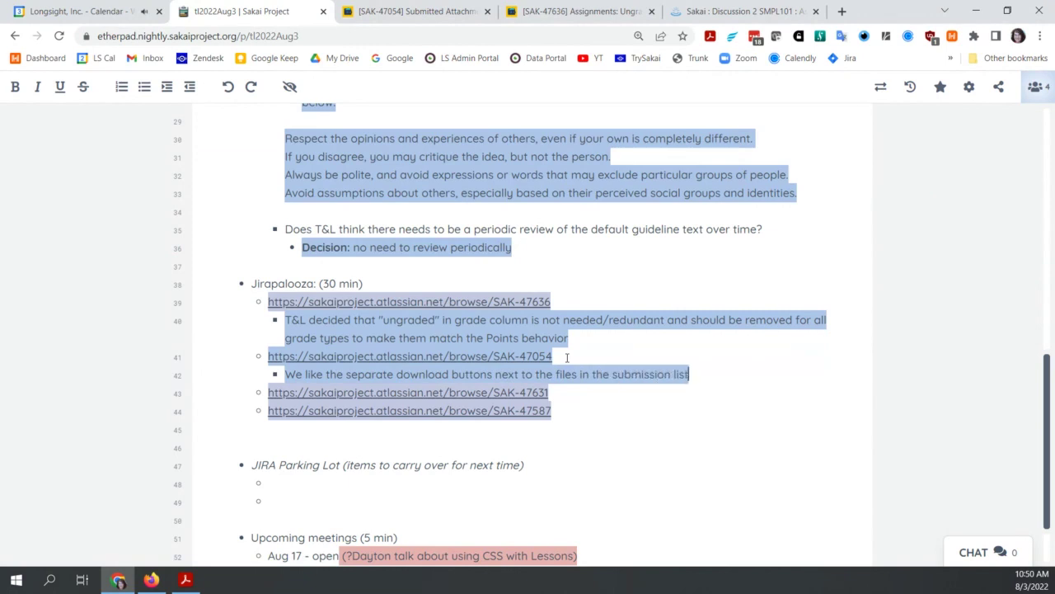
text( o)
key(BackSpace)
key(BackSpace)
Step: Add a sub-bullet reminder: 'Be sure to review the download buttons for a11y'
key(Return)
key(Down)
key(End)
key(Return)
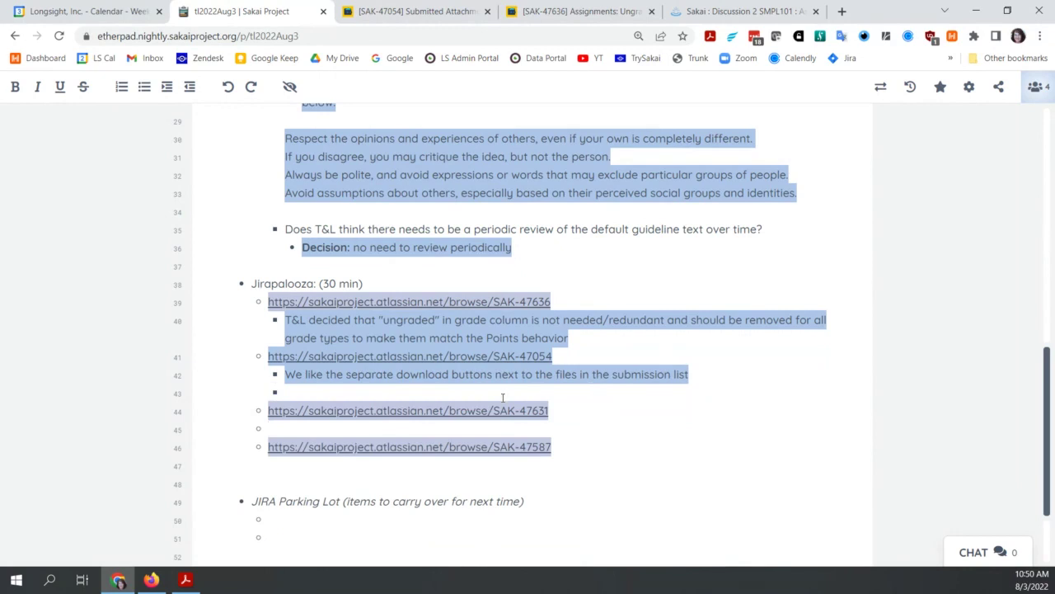
key(BackSpace)
key(BackSpace)
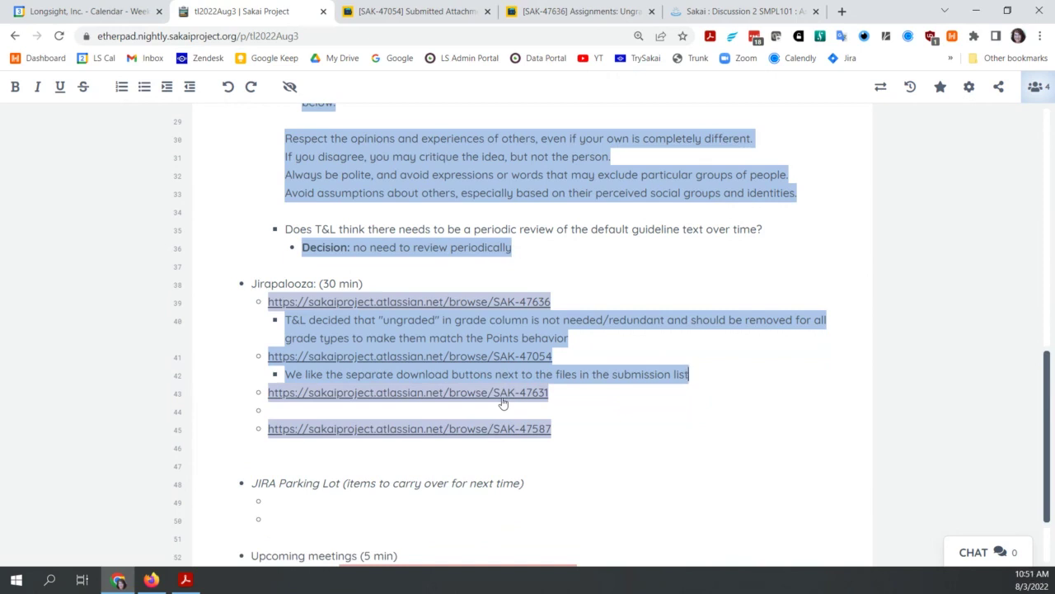
key(Return)
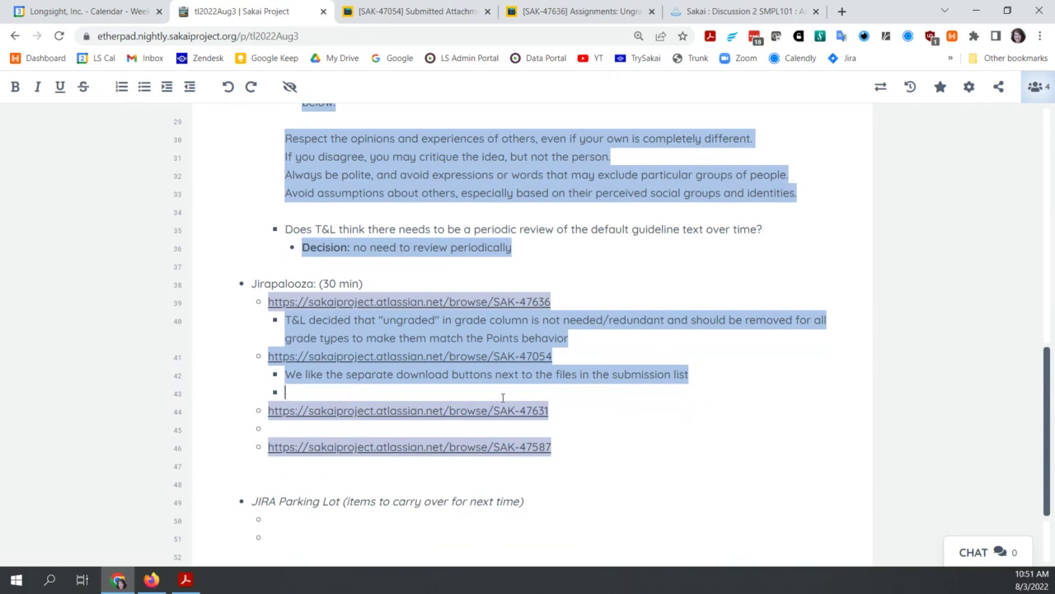
text(P)
key(BackSpace)
text(Be sure to)
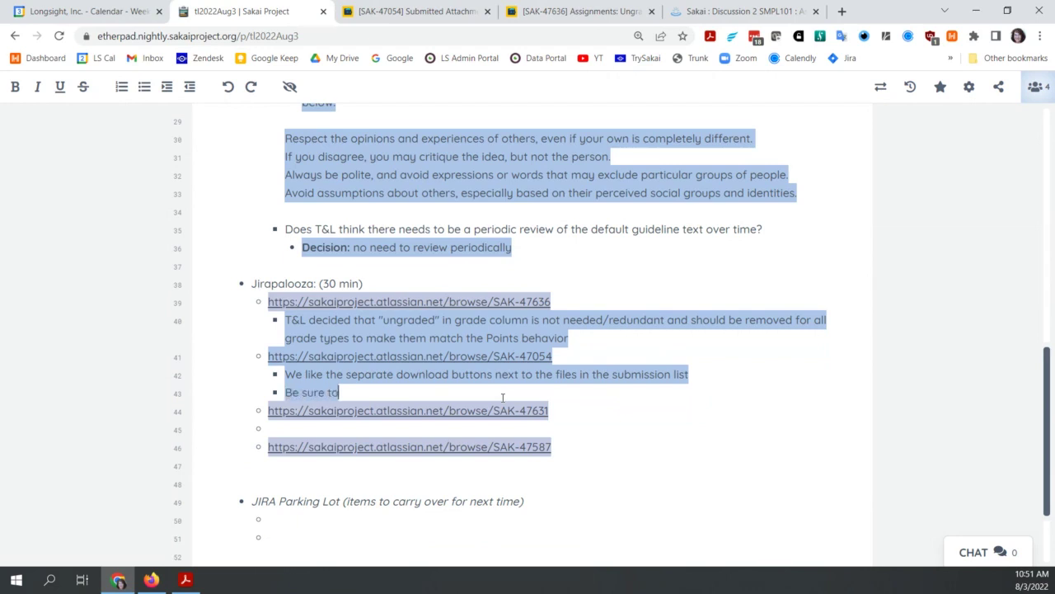
text( revie)
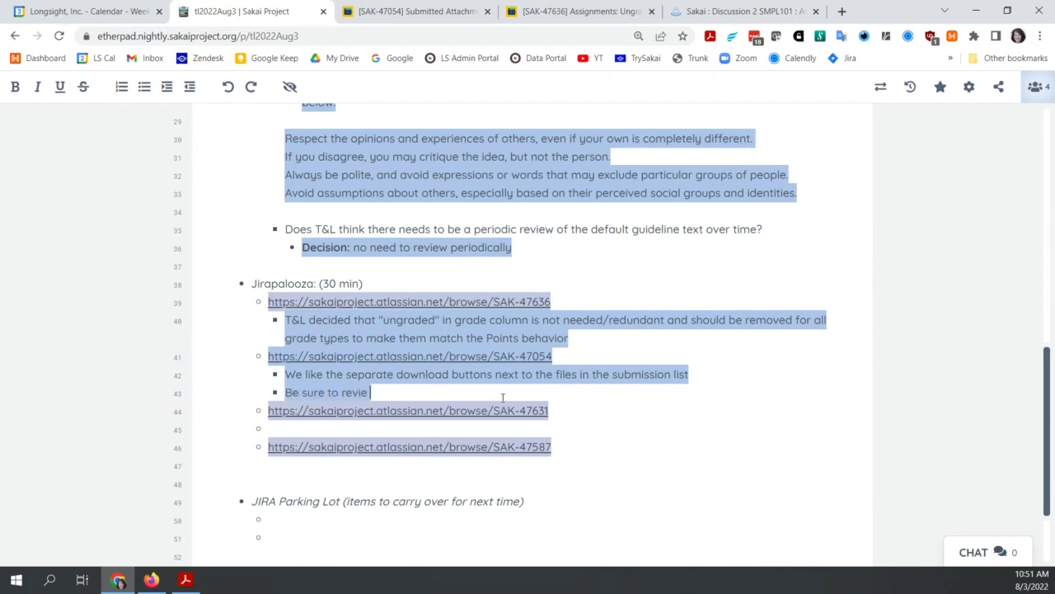
text(w the do)
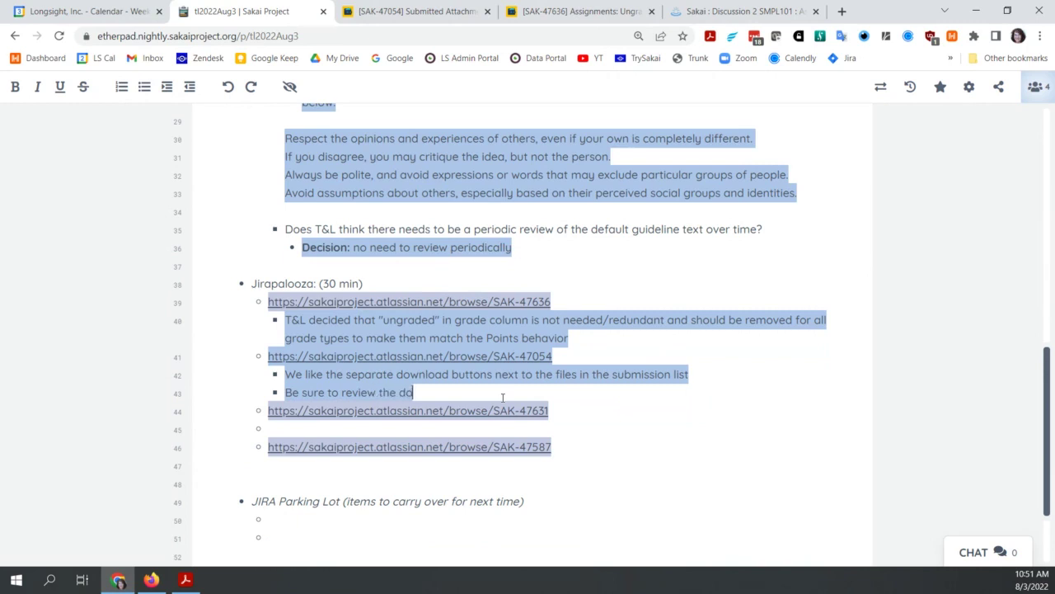
text(wnload buttons fo)
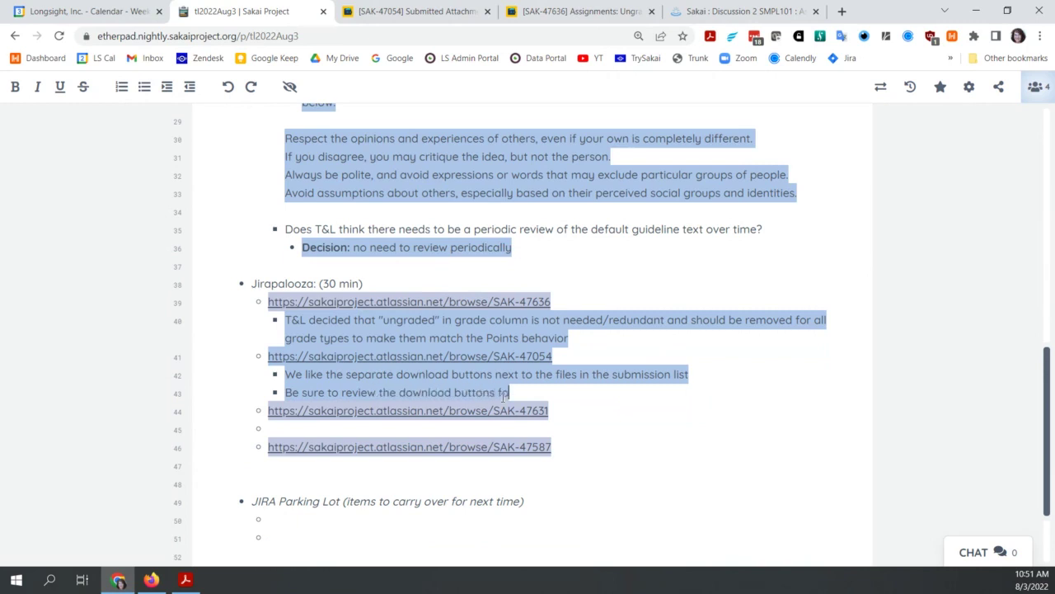
text(r a11y)
Step: Open SAK-47631 and page through its two screenshots to Image-20220727-130416.png, then close the viewer
click(537, 411)
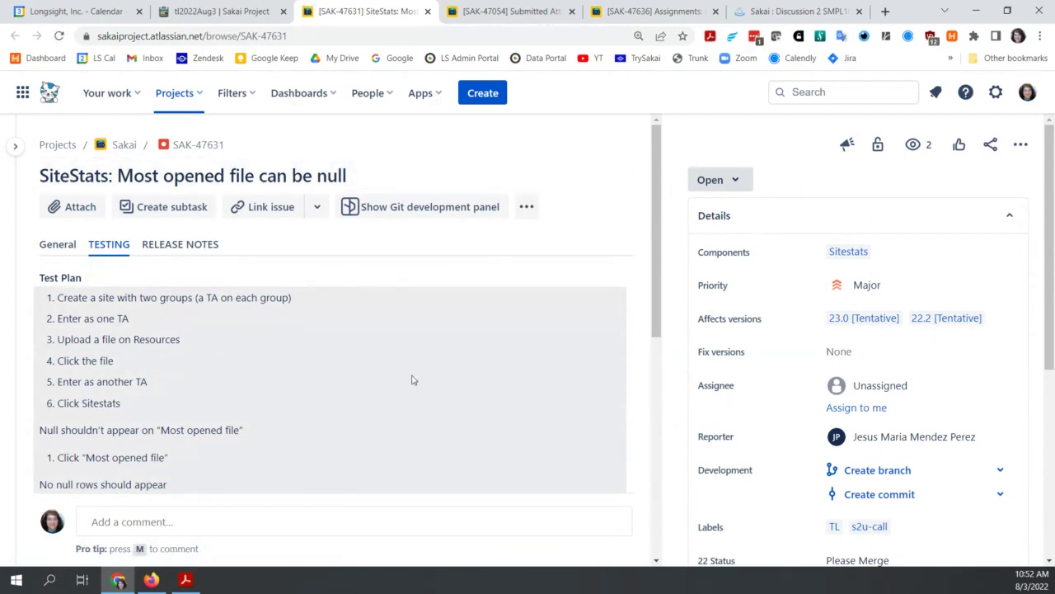
scroll(414, 380, down, 2)
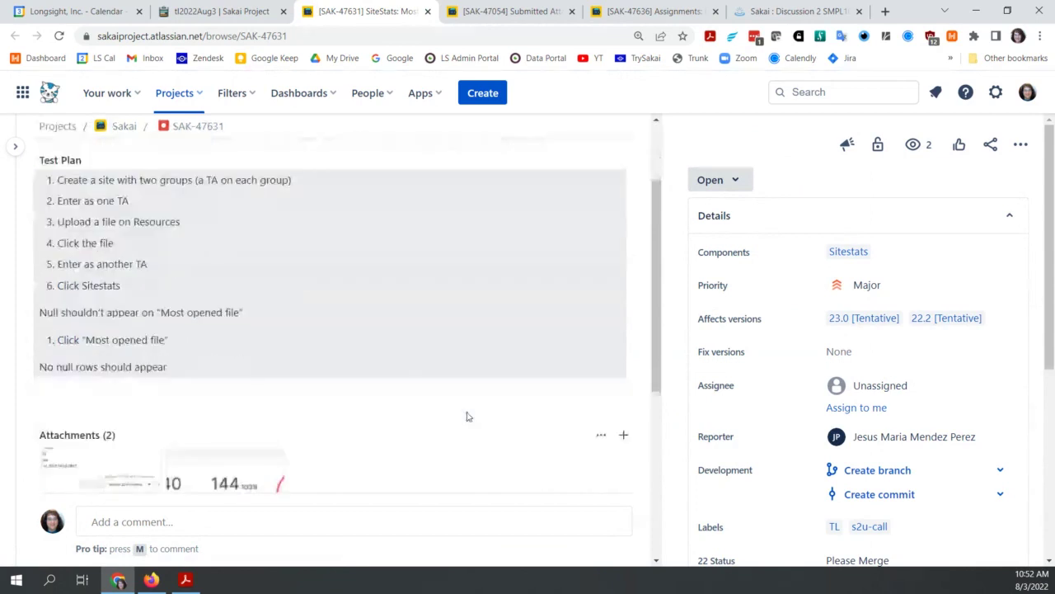
scroll(467, 416, down, 2)
click(101, 392)
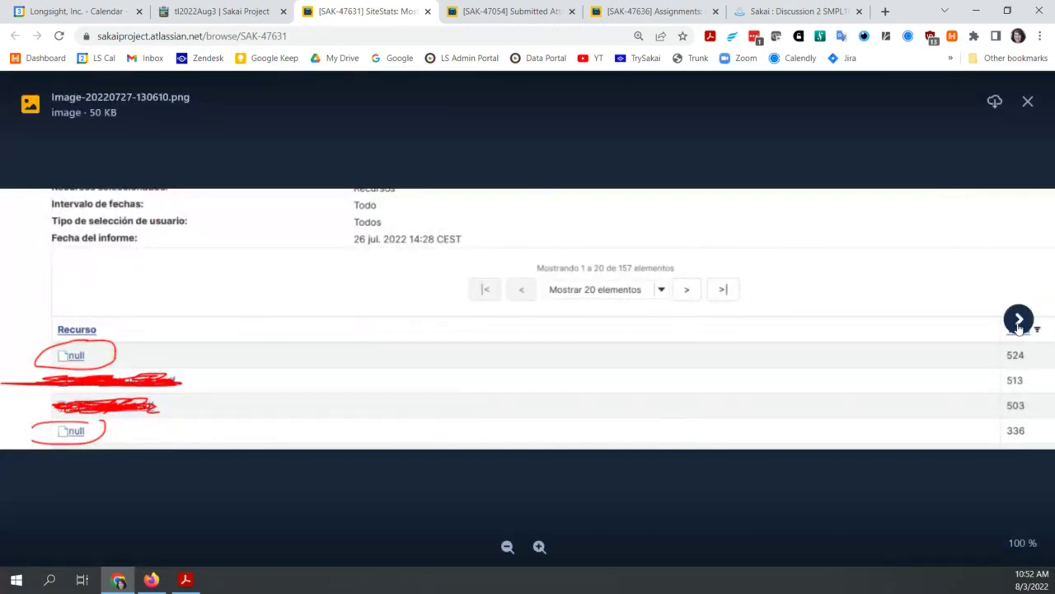
click(1018, 323)
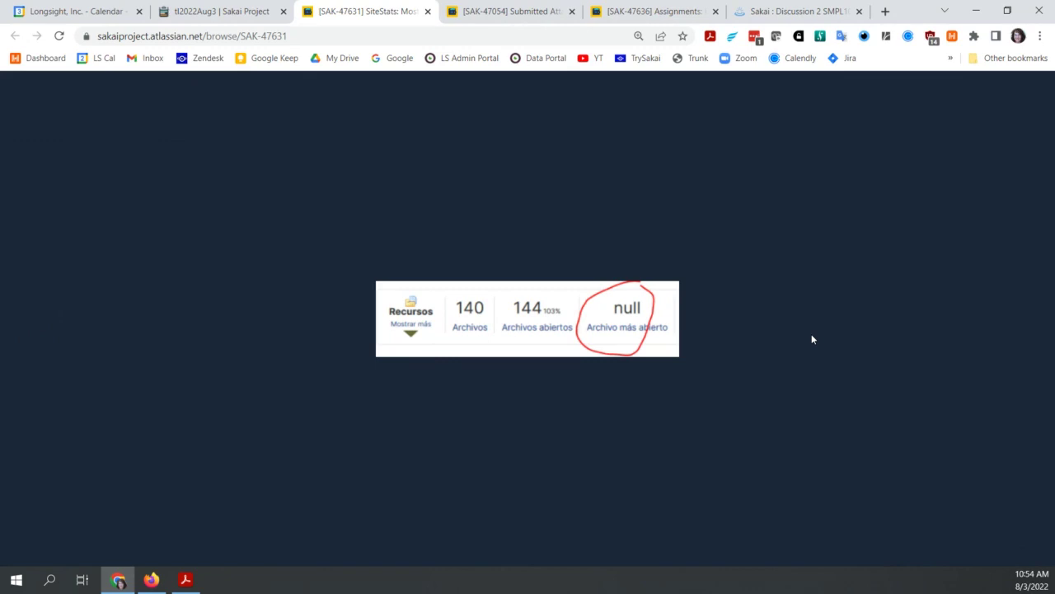
mouse_move(783, 337)
mouse_move(825, 341)
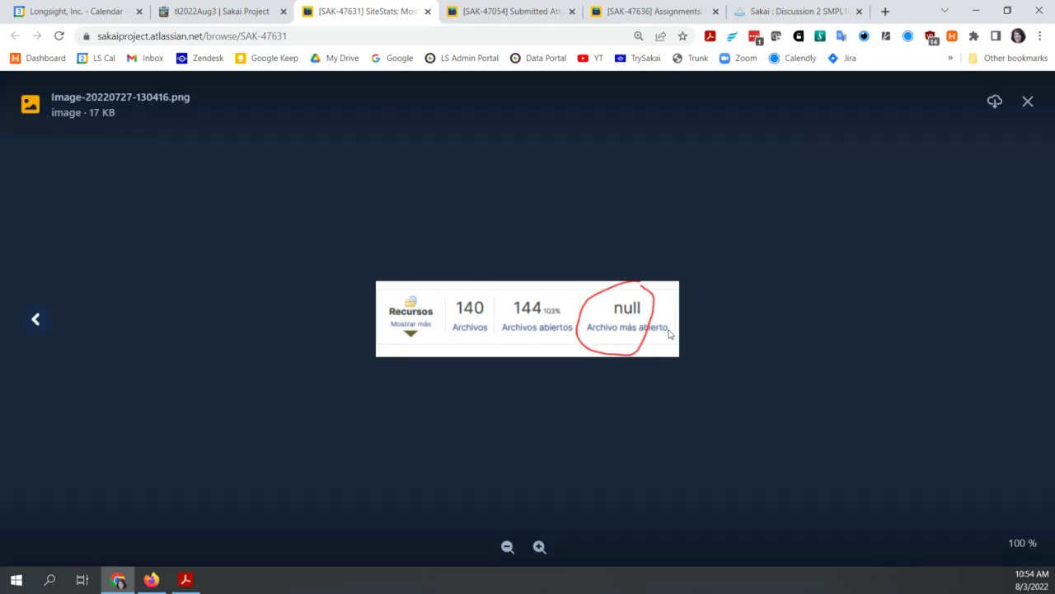
click(1028, 101)
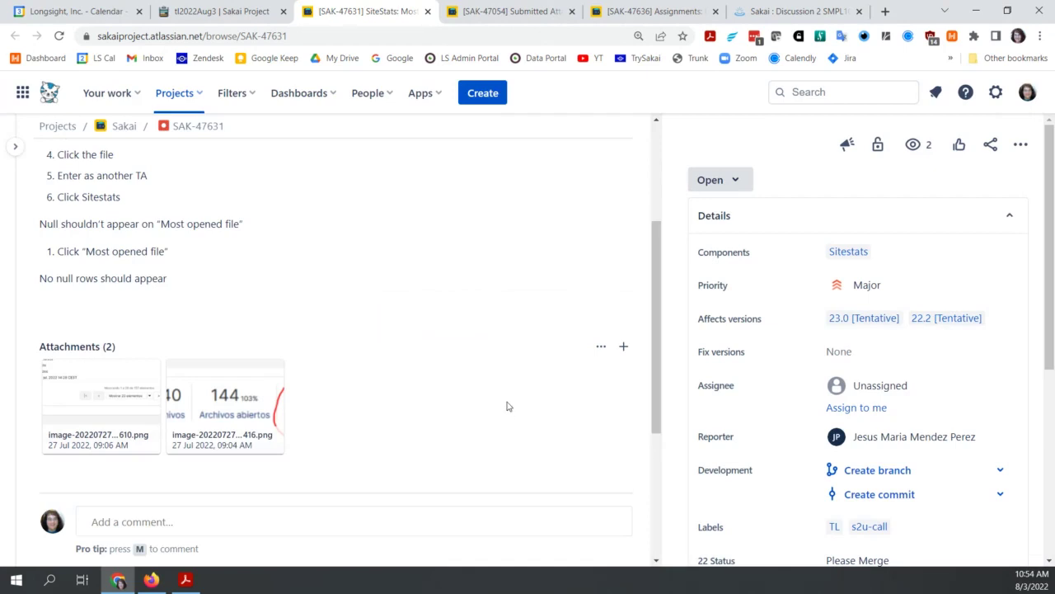
Step: Read SAK-47631's feedback-request comment, then return to the tl2022Aug3 Etherpad notes
scroll(507, 406, down, 5)
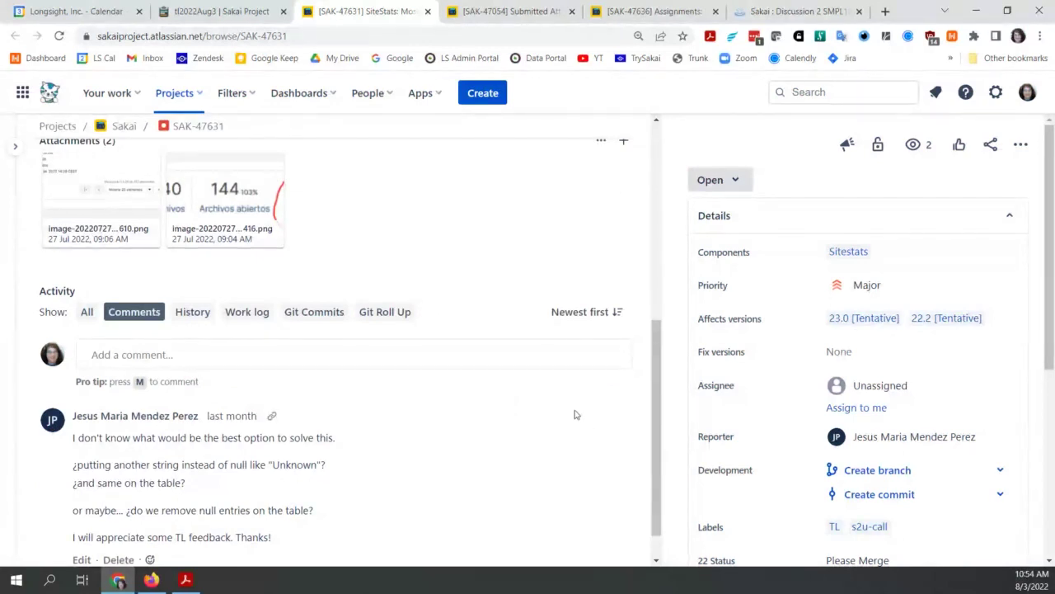
scroll(565, 292, up, 2)
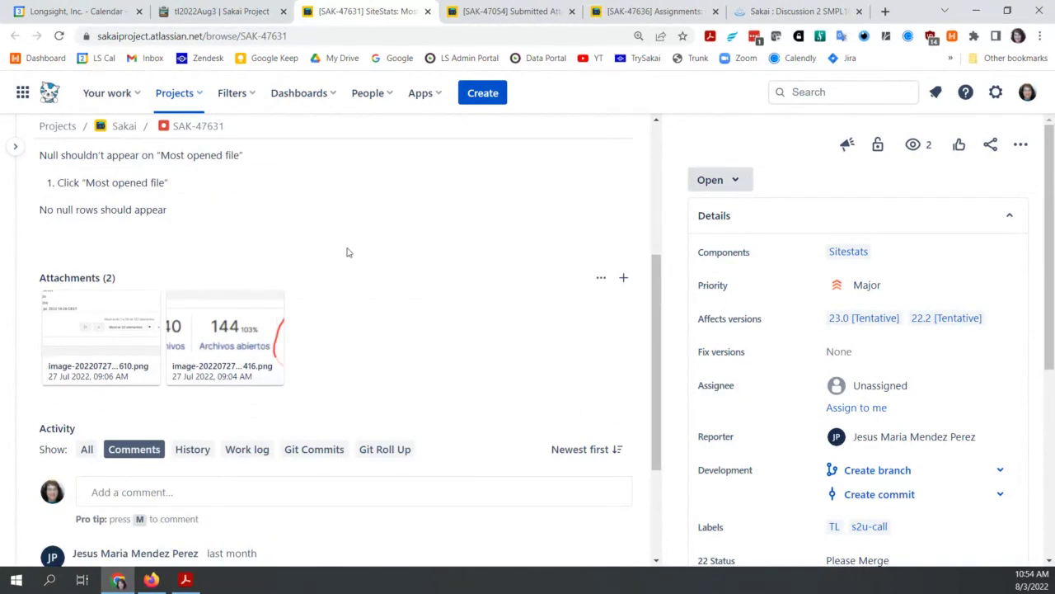
click(232, 18)
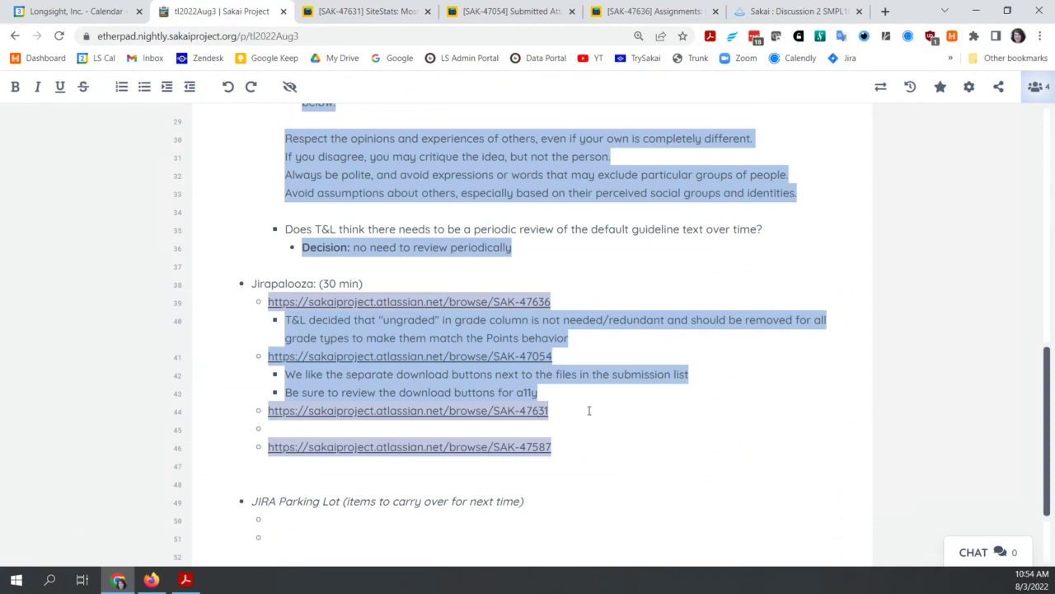
Step: Add a sub-bullet under SAK-47631: 'Maybe say "File unavailable" instead of "Null"'
click(588, 410)
key(Return)
key(Tab)
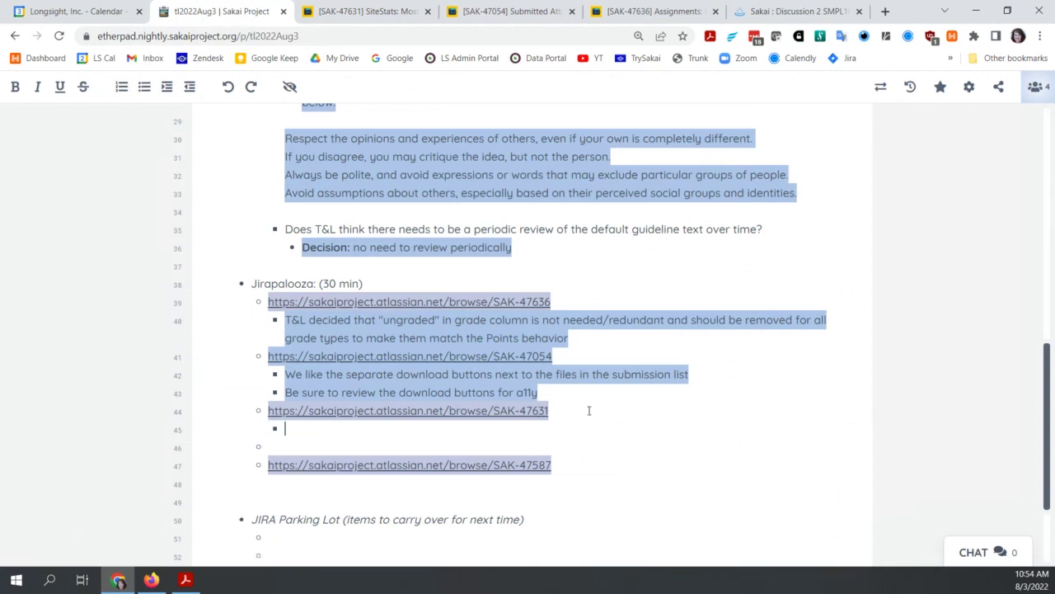
text(Maybe say)
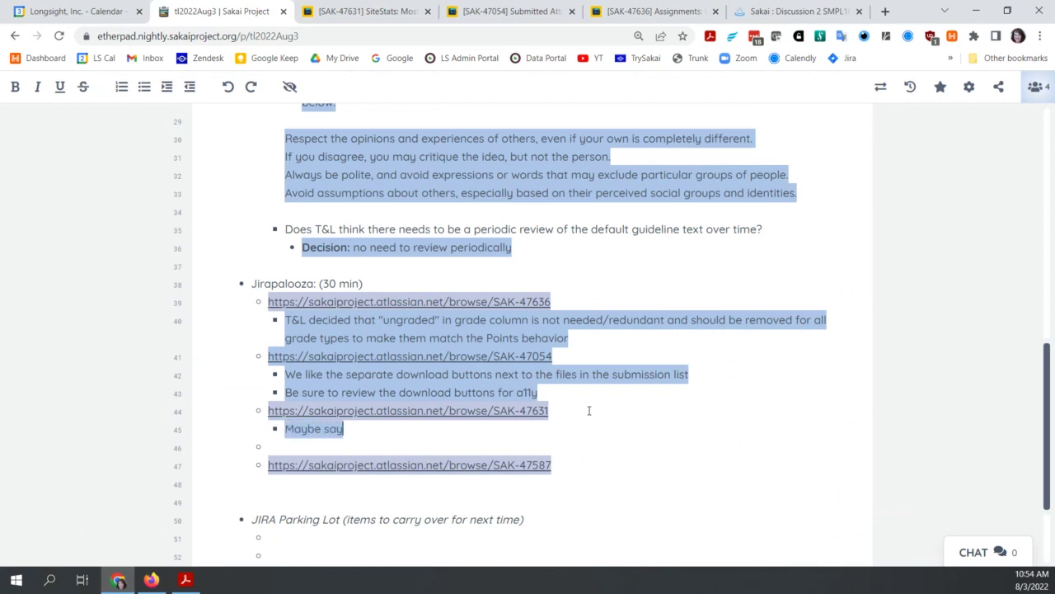
text( "File unava)
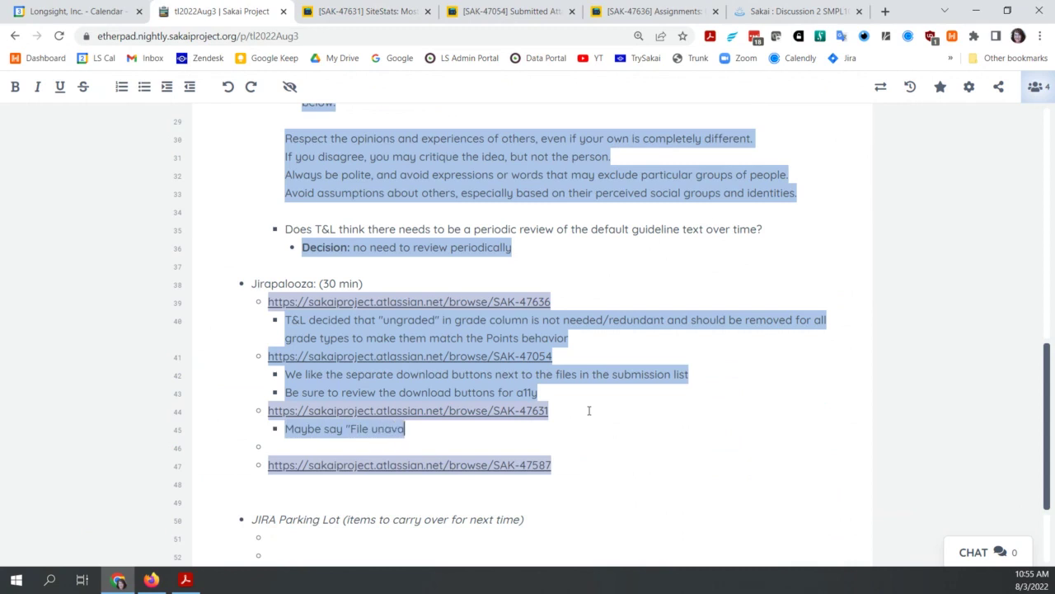
text(ilable" ins)
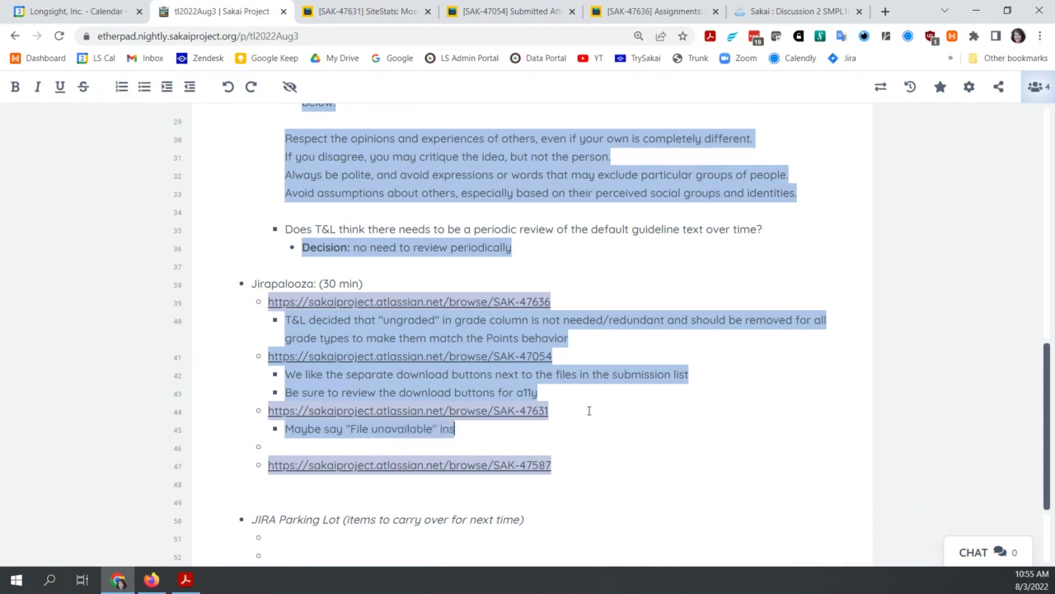
text(tead of "Null)
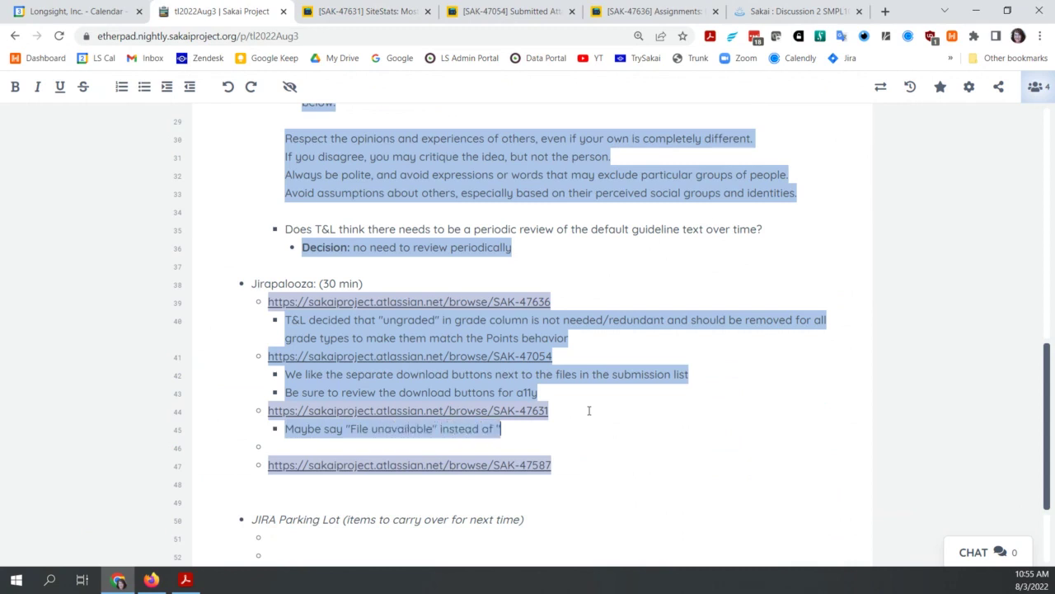
text(")
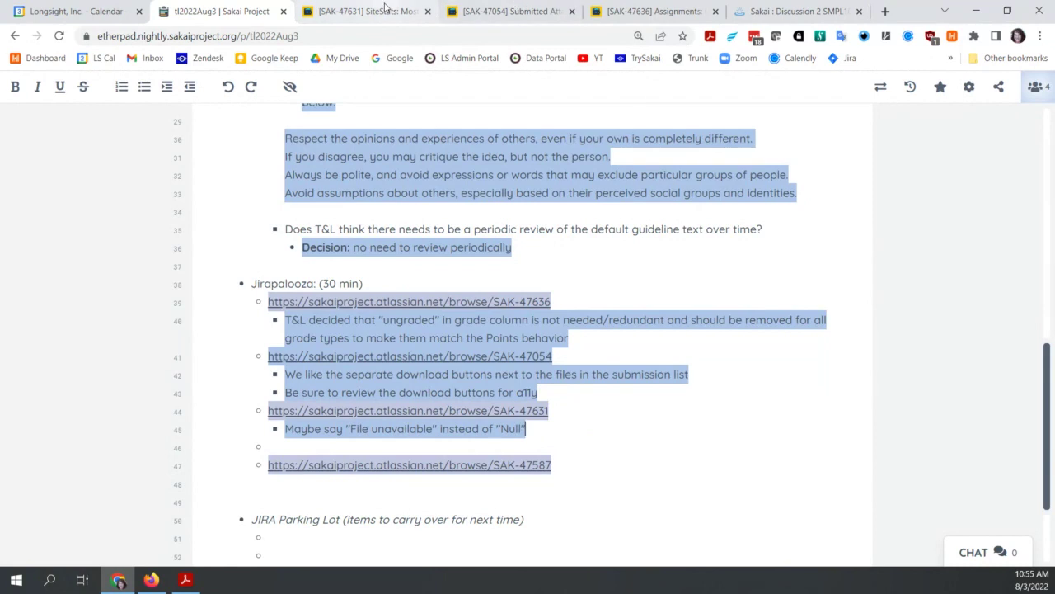
Step: Go back to the SAK-47631 Jira ticket and bring the comment asking for TL feedback on null entries into view
click(384, 10)
scroll(443, 377, down, 3)
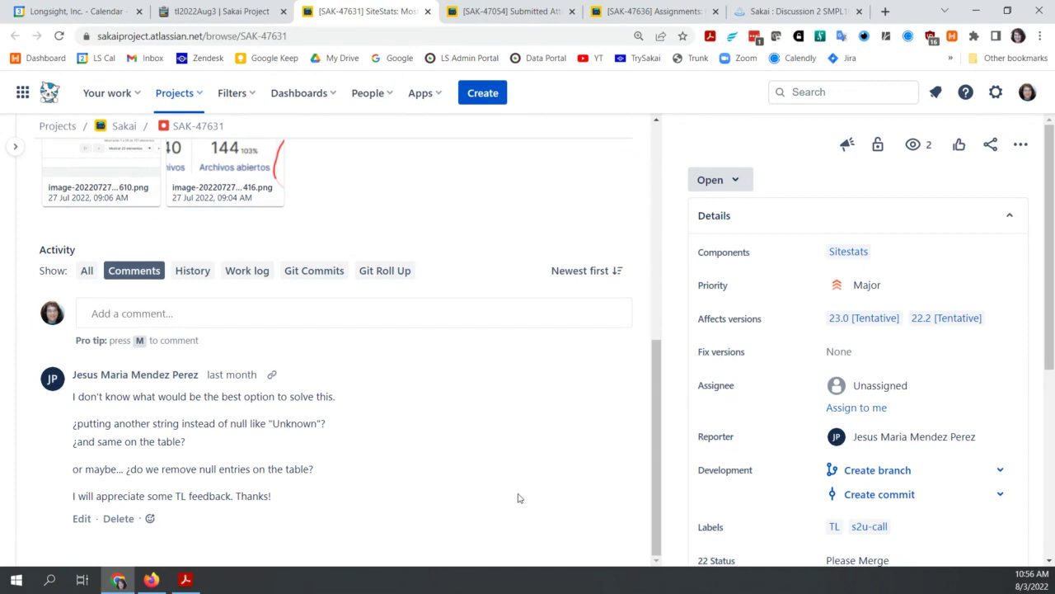
Step: In the Etherpad notes, delete the empty bullet between the SAK-47631 note and the SAK-47587 link
click(249, 10)
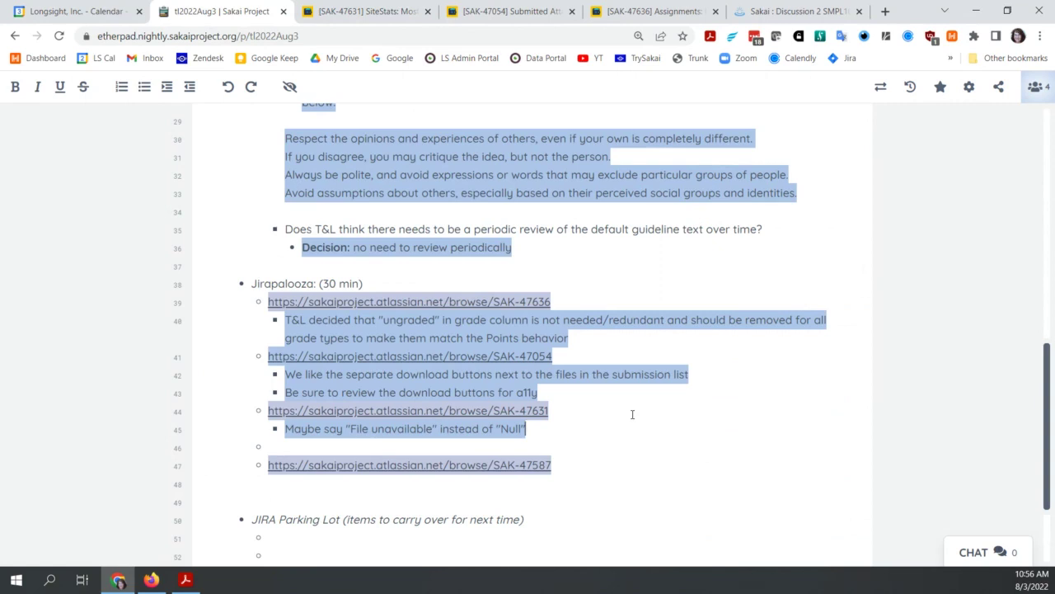
click(424, 445)
key(BackSpace)
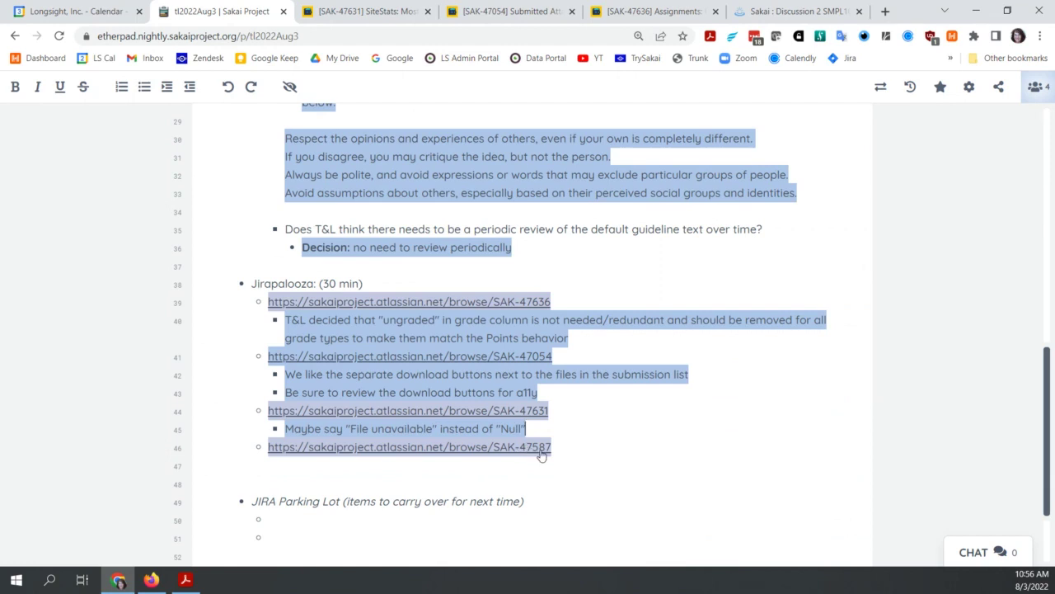
Step: Open SAK-47587 from the notes and read its seven-step Tests & Quizzes/Gradebook test plan
click(542, 449)
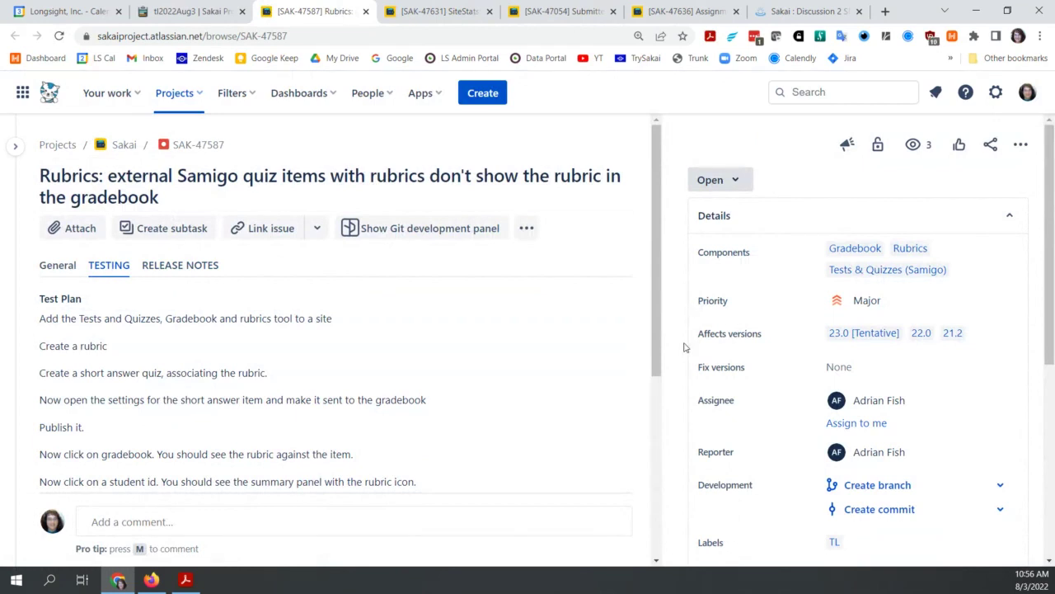
scroll(684, 347, down, 1)
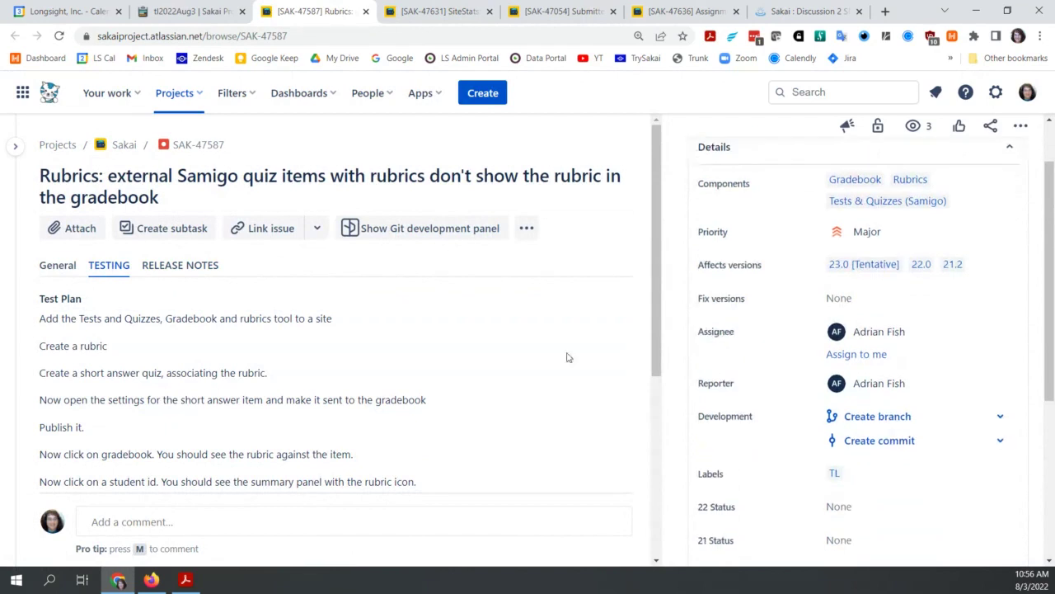
scroll(636, 413, down, 1)
scroll(652, 443, down, 1)
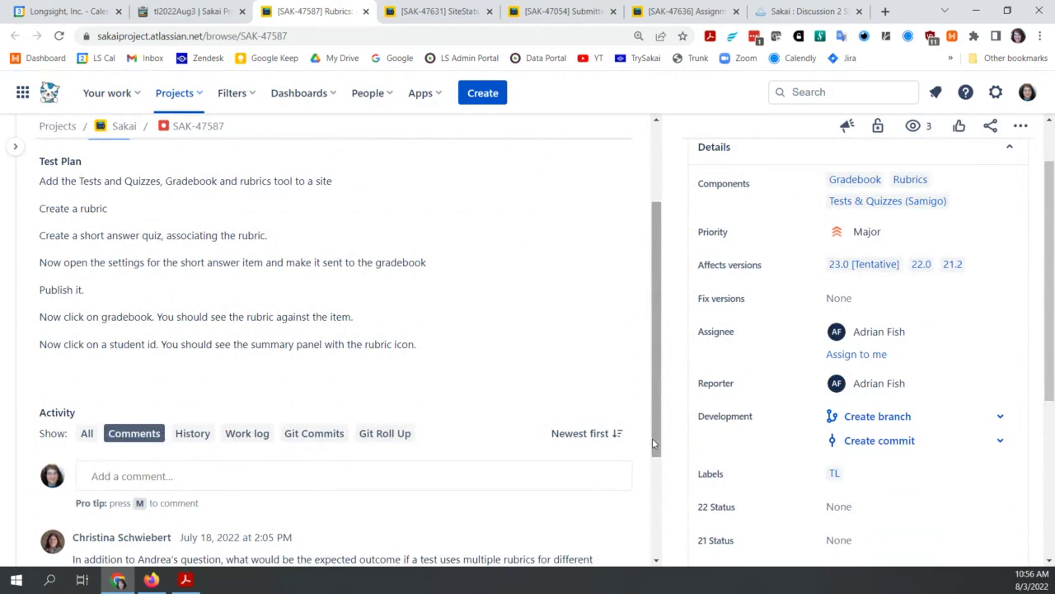
scroll(652, 443, up, 1)
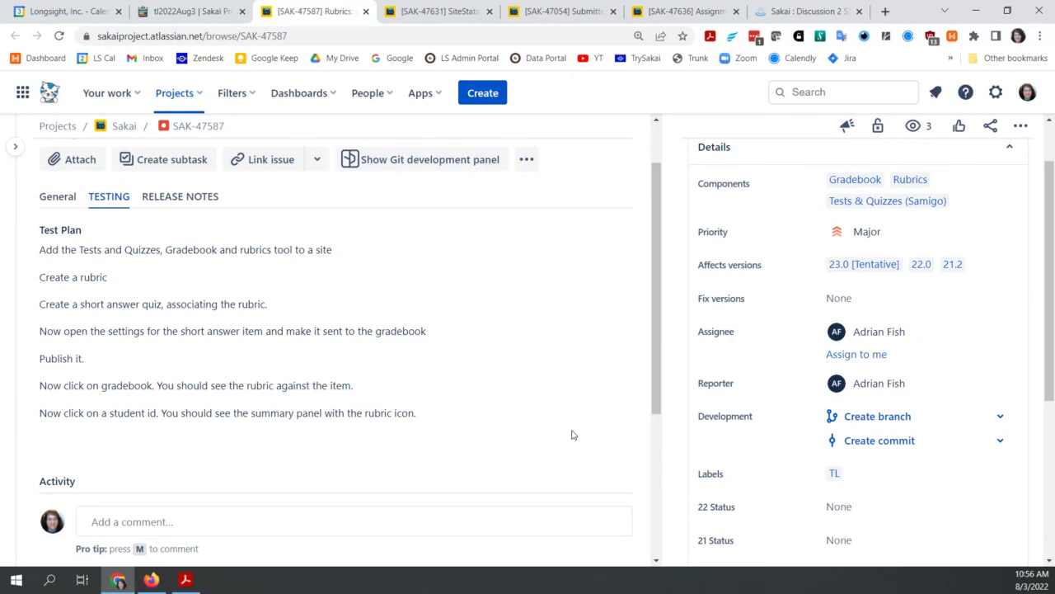
Step: Scroll to the SAK-47587 comments asking how gradebook should behave with multiple rubrics in one quiz
scroll(573, 434, down, 3)
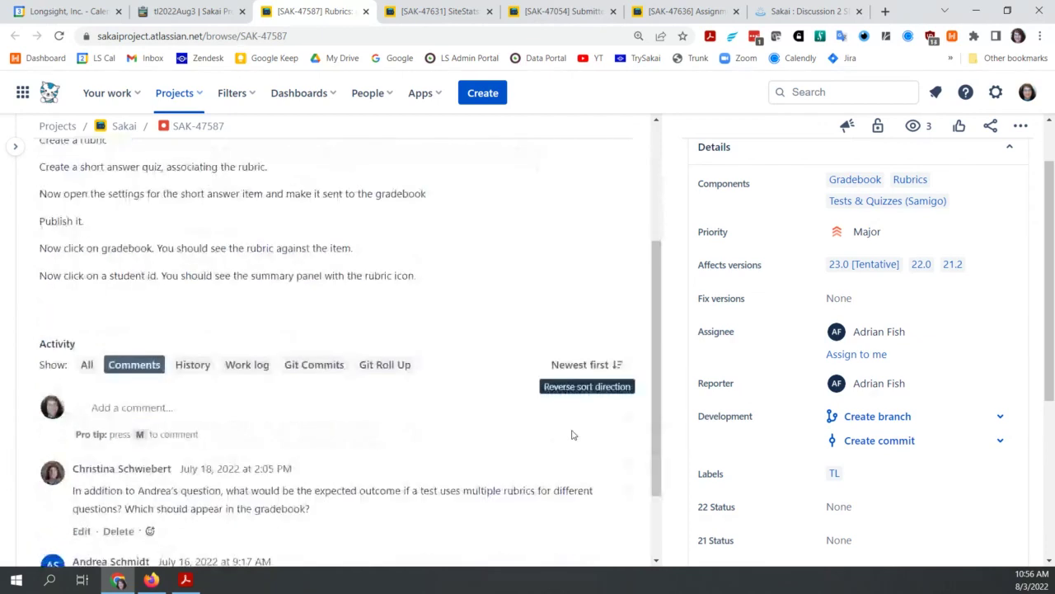
scroll(573, 434, down, 1)
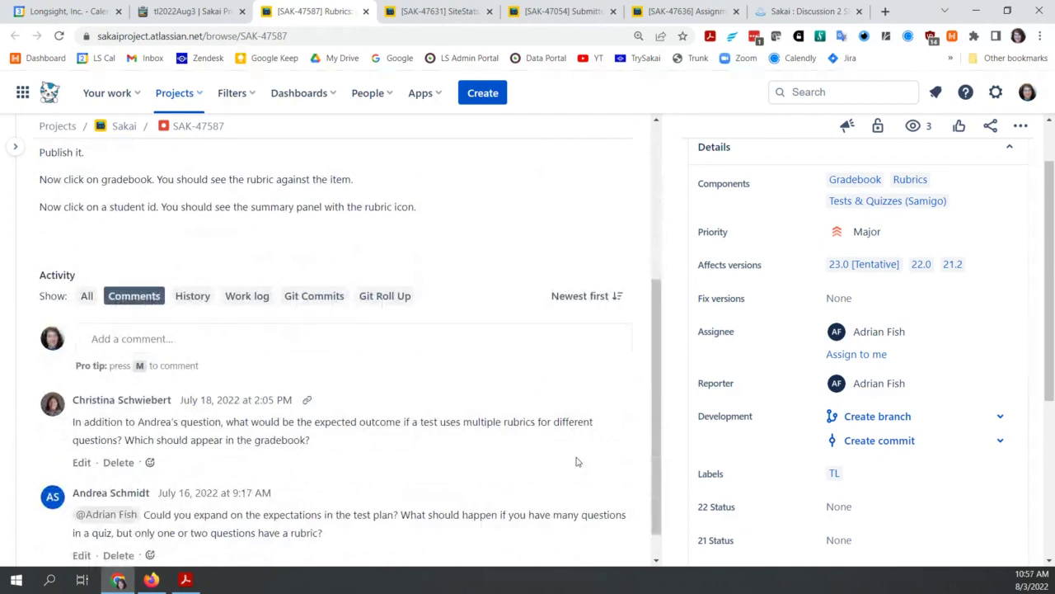
scroll(577, 462, down, 1)
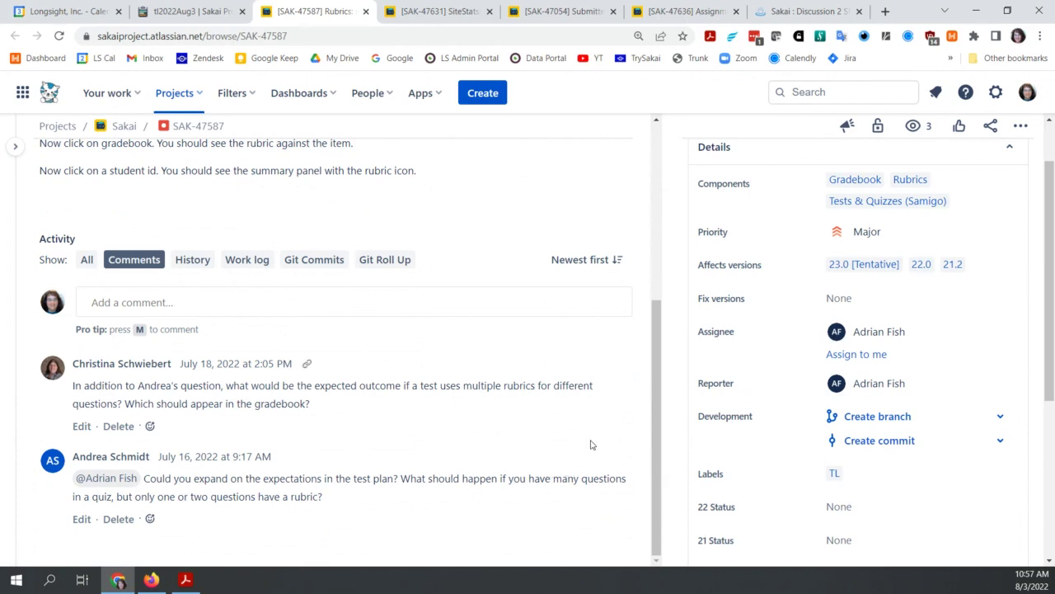
Step: Scroll back up to the SAK-47587 test plan, then switch to the tl2022Aug3 Etherpad notes
scroll(590, 445, up, 1)
scroll(595, 463, up, 2)
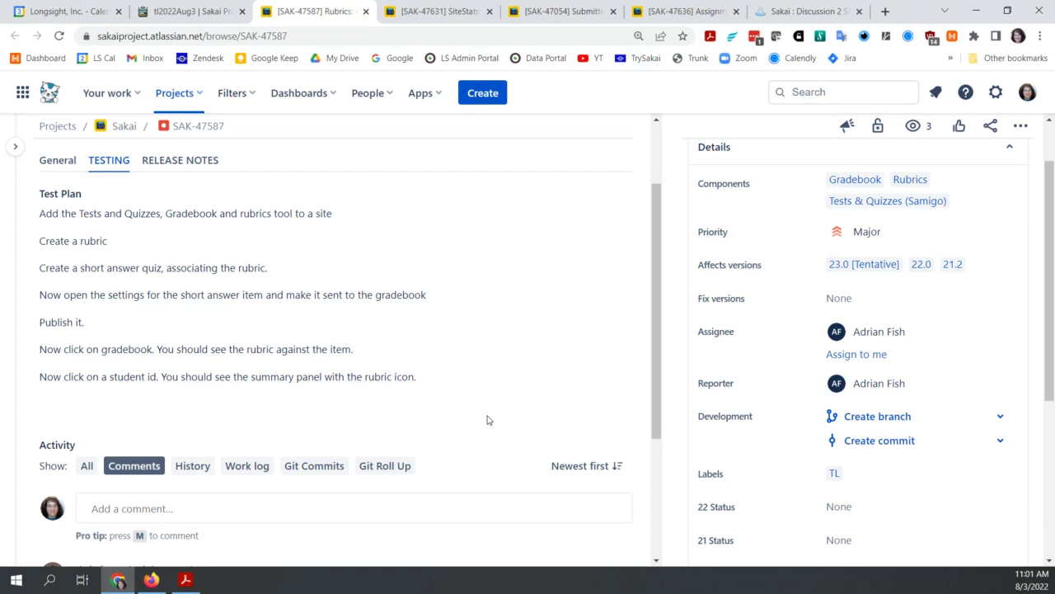
click(177, 11)
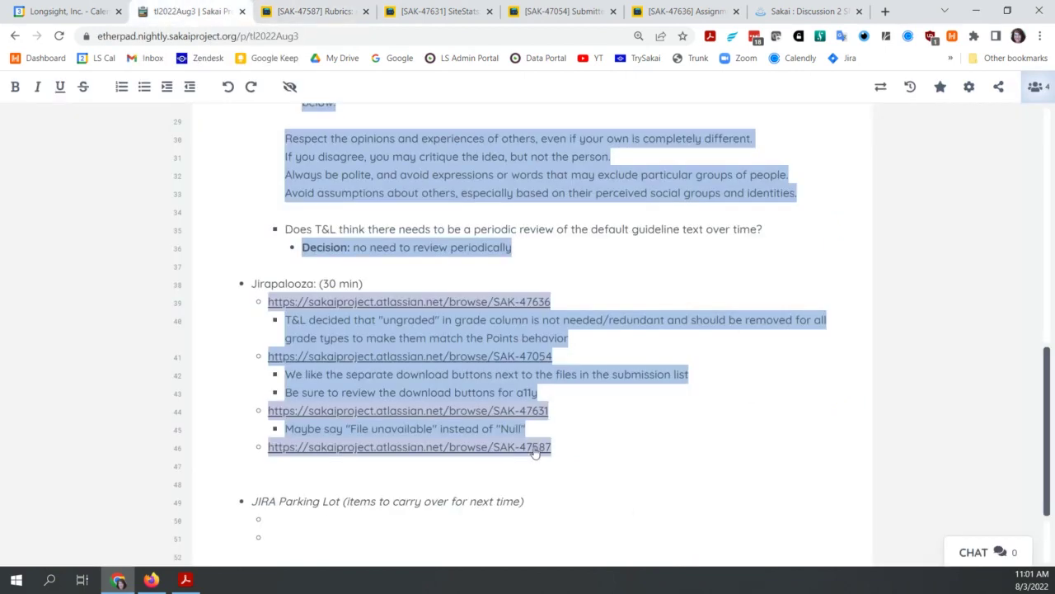
Step: Add a sub-bullet under SAK-47587: close as non-issue or show multiple rubrics in the lightbox via Q1 > next Q2
click(582, 450)
key(Return)
key(Tab)
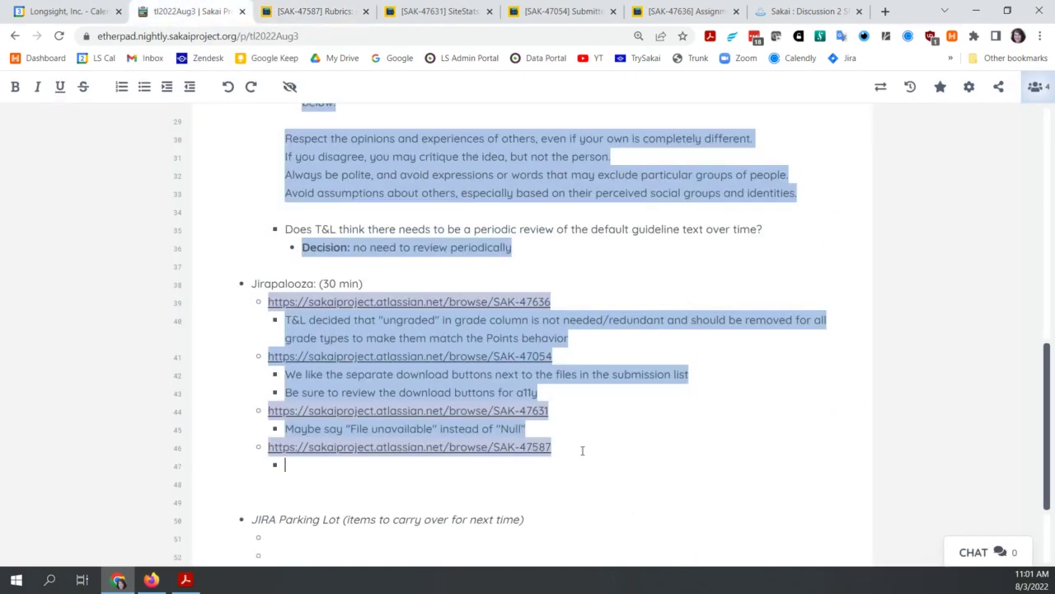
text(needs to)
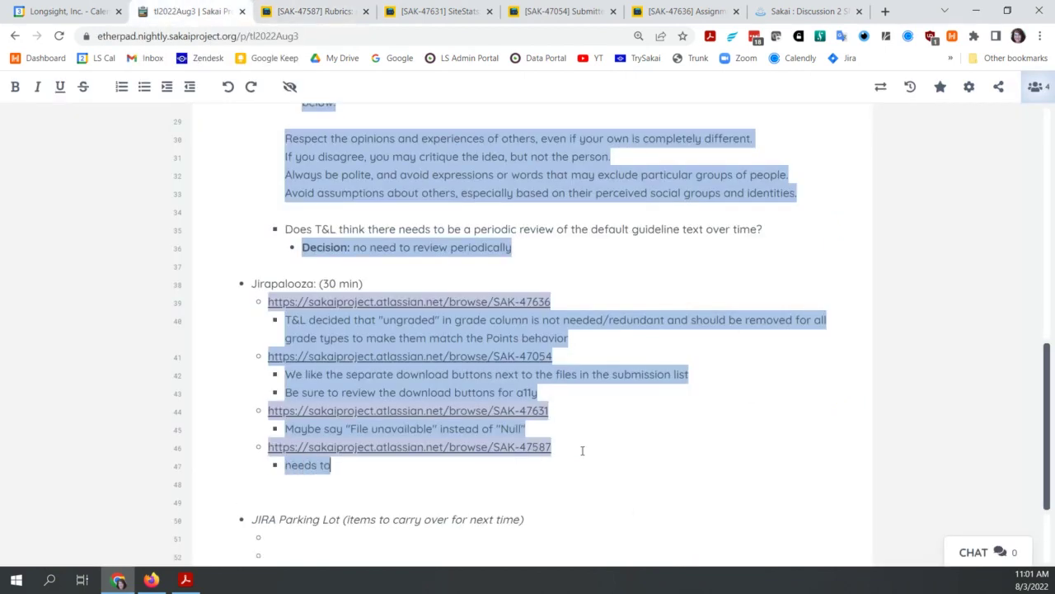
text( be either clo)
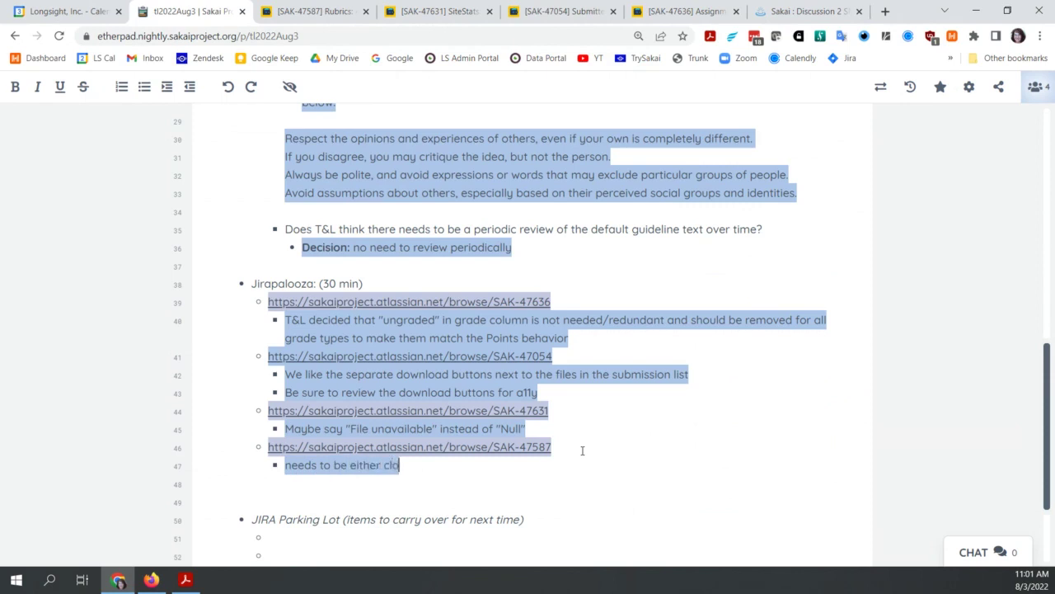
text(sed as non-issue or)
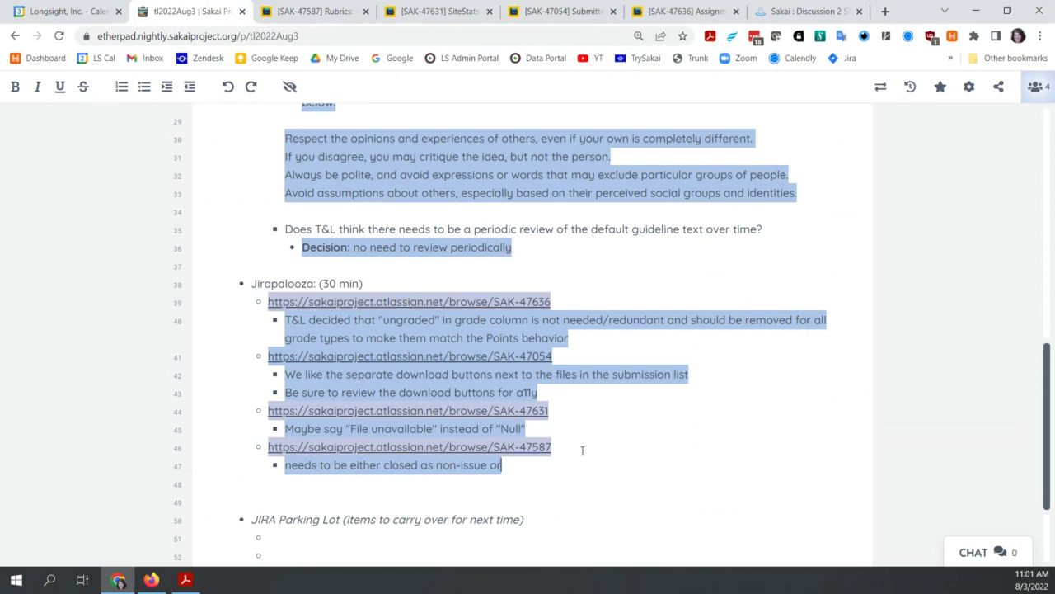
text( find a way to display multiple rubrics)
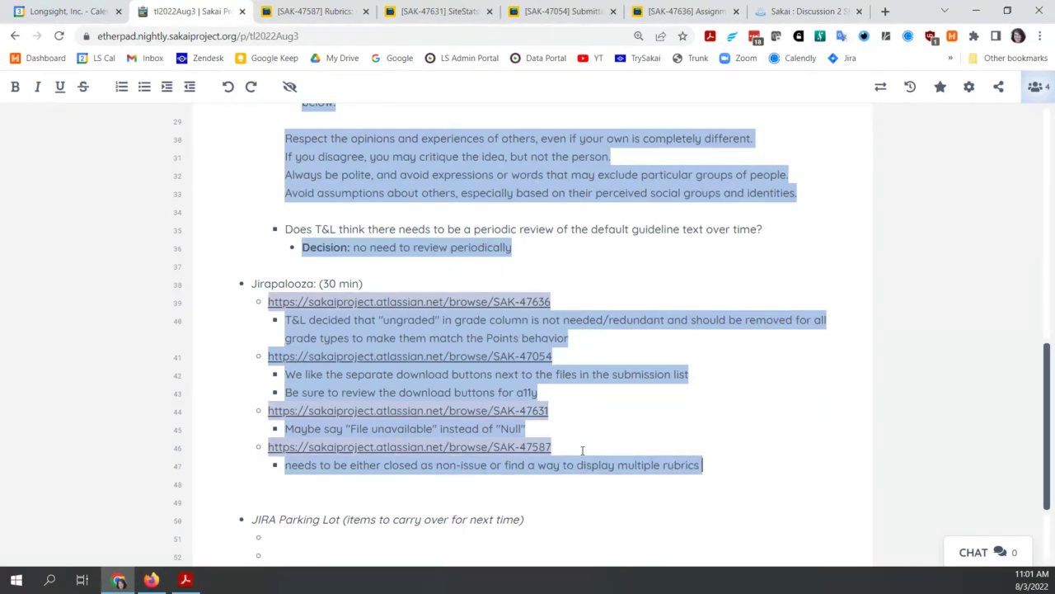
text( within th)
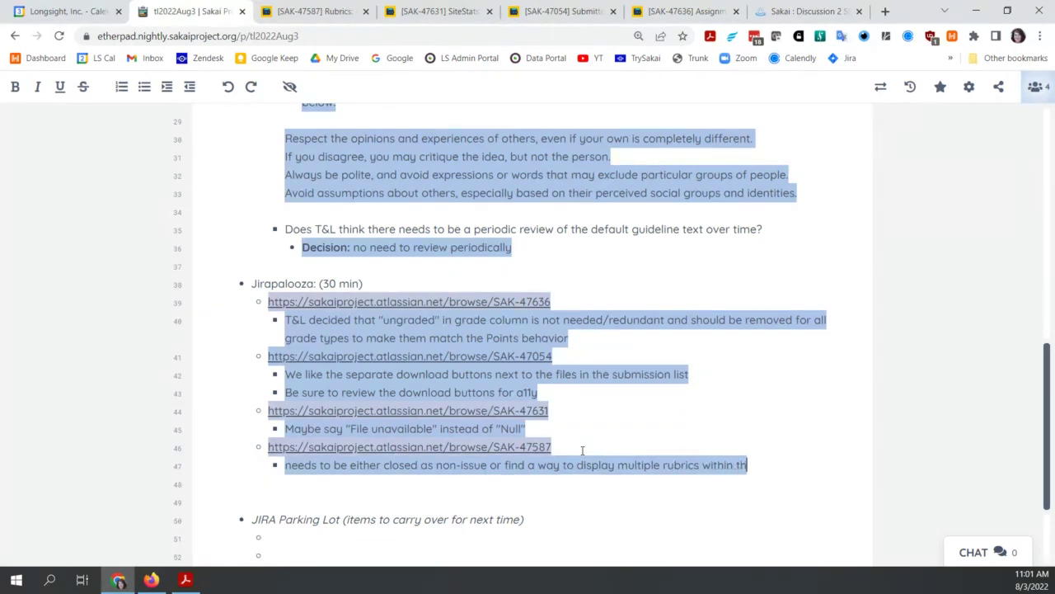
text(e light)
text(ox )
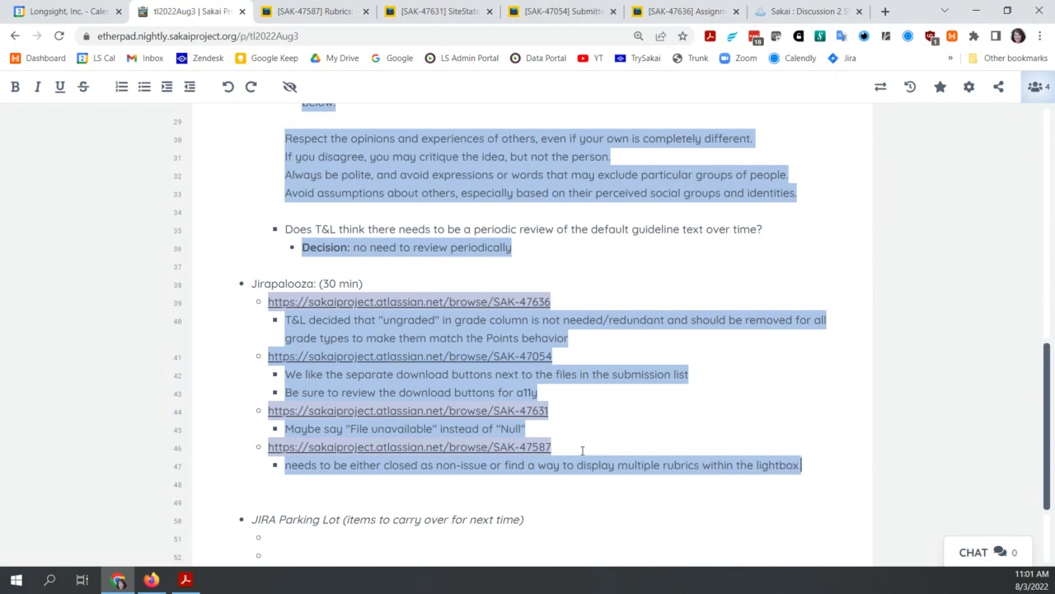
text(by hitting Q)
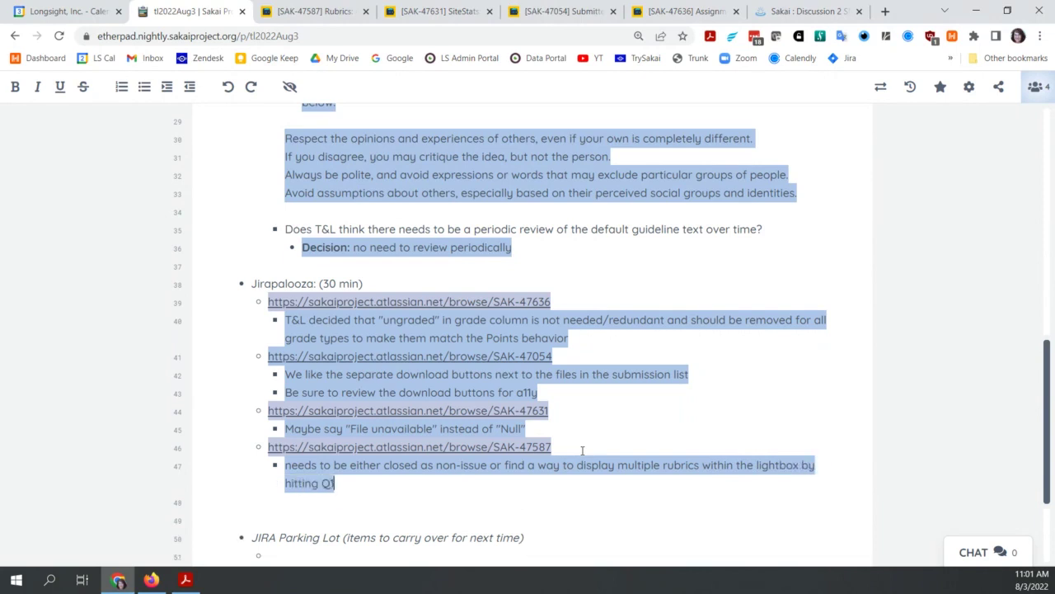
text(1 . next Q2)
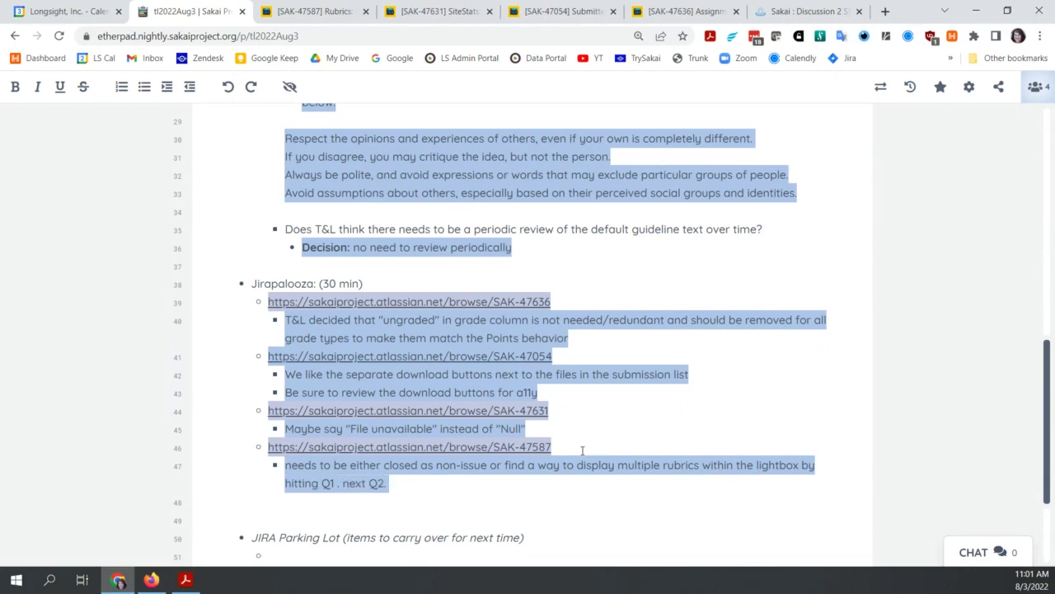
text(> next, etc/)
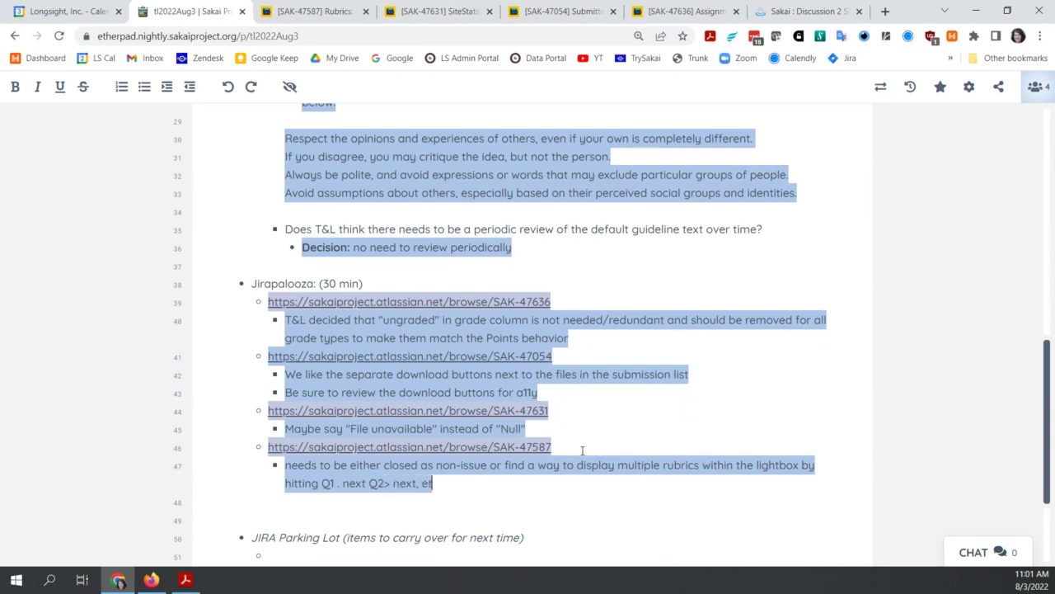
Step: Correct the note to end 'Q1 > next Q2> next, etc.' and bold the lightbox suggestion
key(BackSpace)
key(ctrl+Left)
key(ctrl+Left)
key(ctrl+Left)
key(ctrl+Left)
key(Right)
key(BackSpace)
text(>)
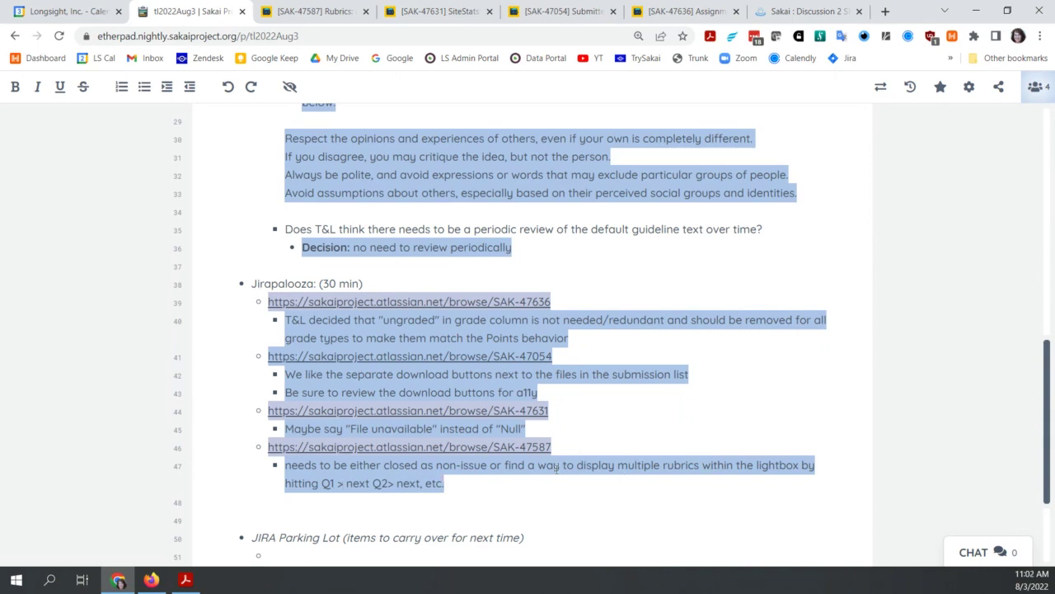
key(ctrl+b)
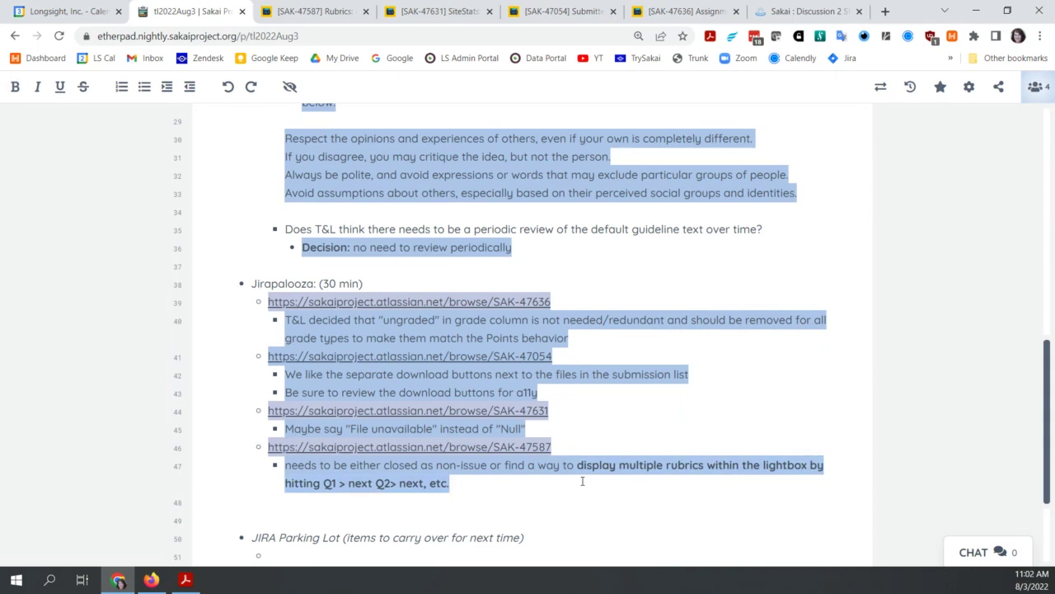